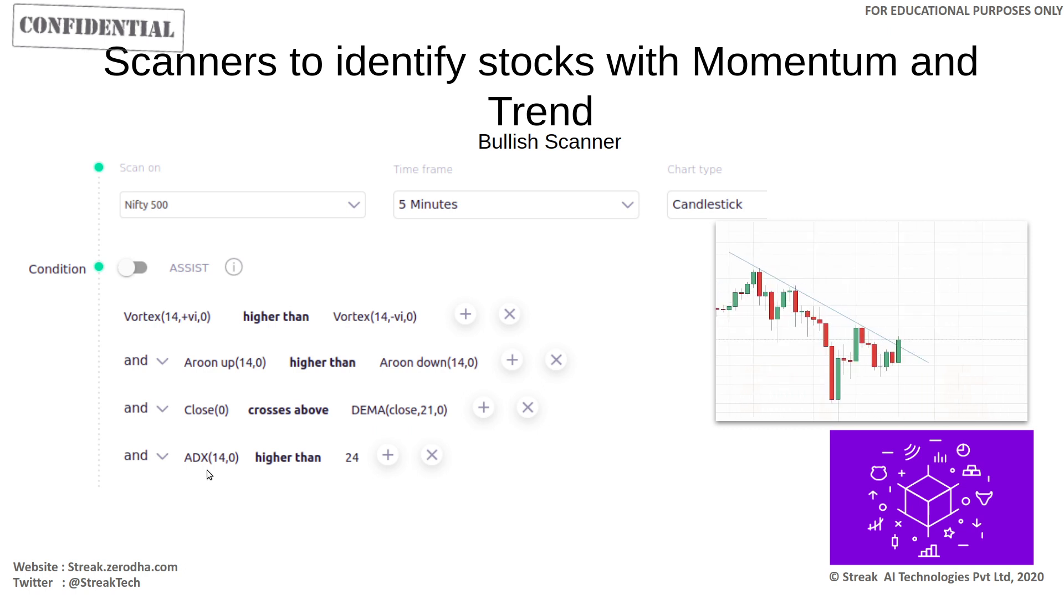
Step: Switch to Streak in the Firefox browser and start creating a new scanner
{"action": "key", "text": "alt+Tab"}
{"action": "key", "text": "alt+Tab"}
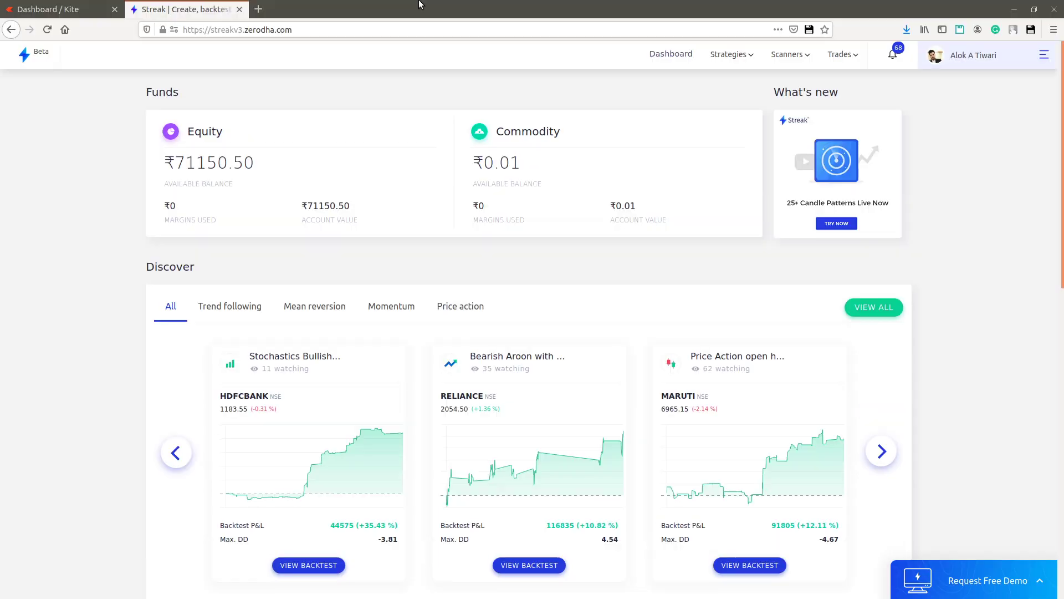
{"action": "mouse_move", "coordinate": [418, 3]}
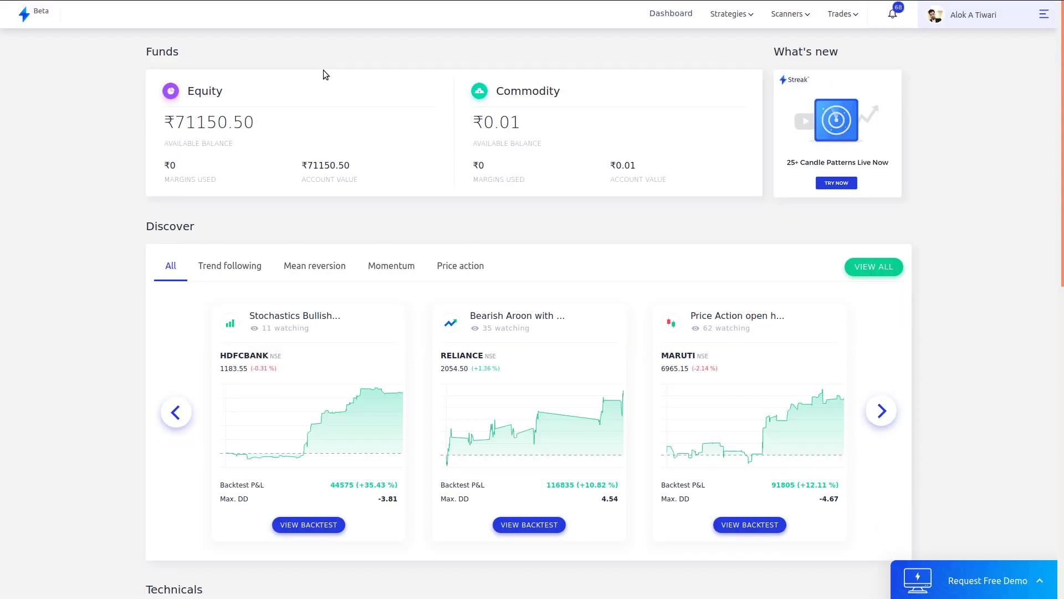
{"action": "mouse_move", "coordinate": [794, 25]}
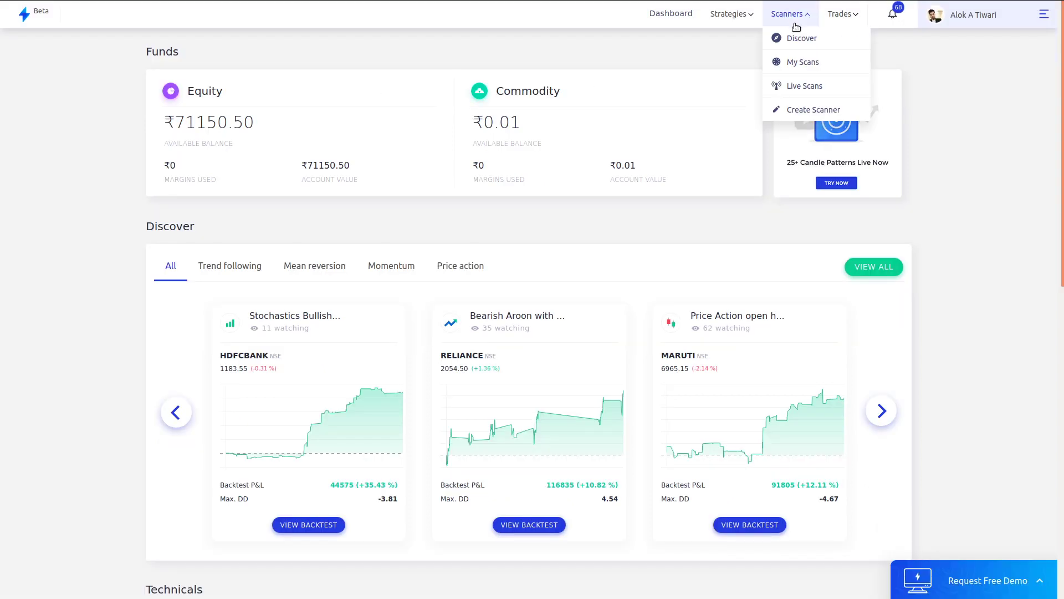
{"action": "left_click", "coordinate": [806, 111]}
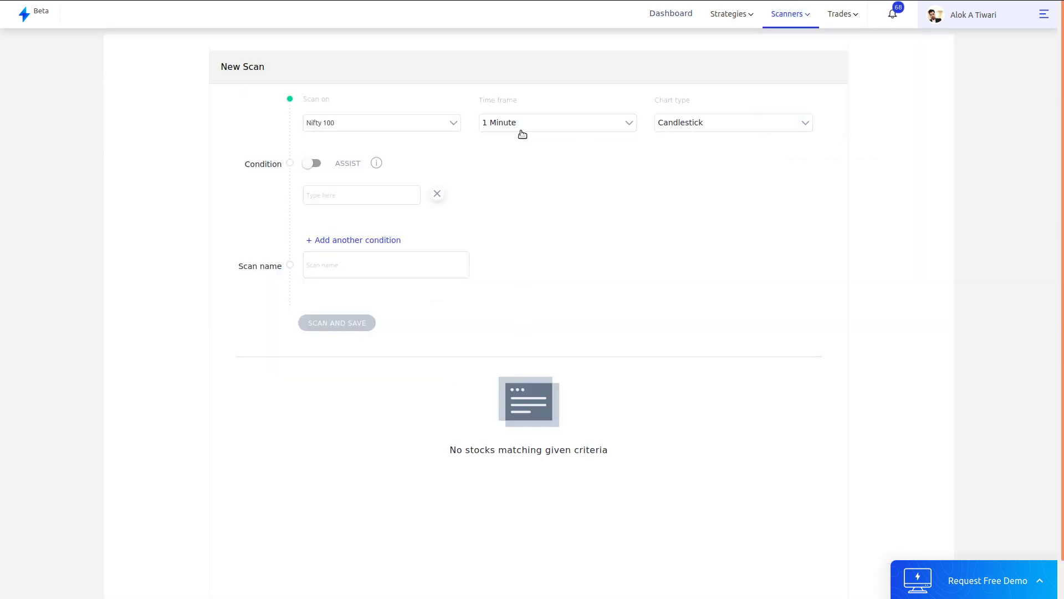
Step: Enlarge the browser page zoom to 133% and show the new scan page in full screen
{"action": "left_click", "coordinate": [417, 130]}
{"action": "mouse_move", "coordinate": [913, 4]}
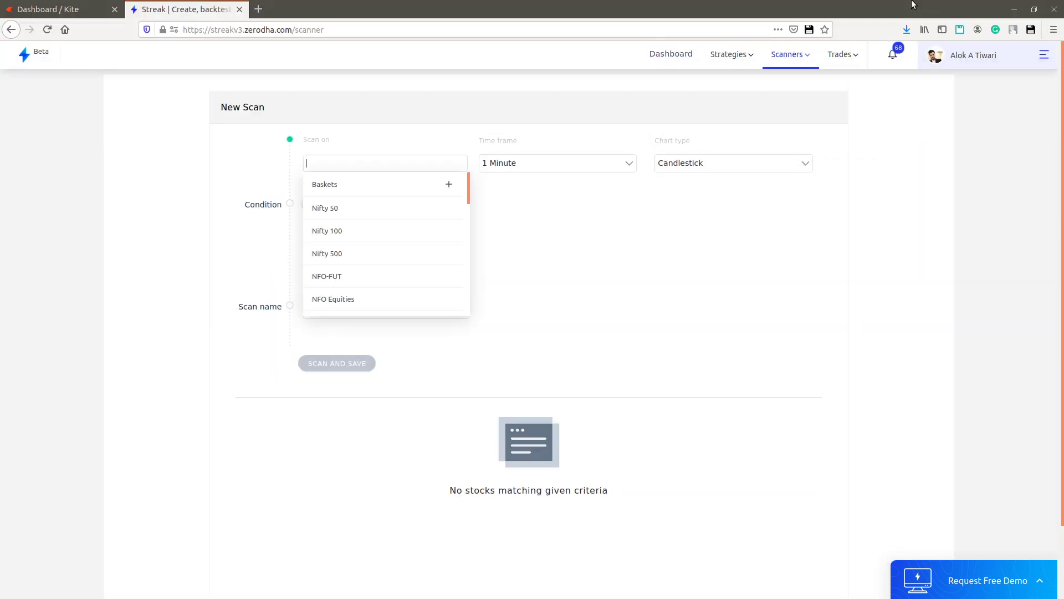
{"action": "left_click", "coordinate": [1053, 30]}
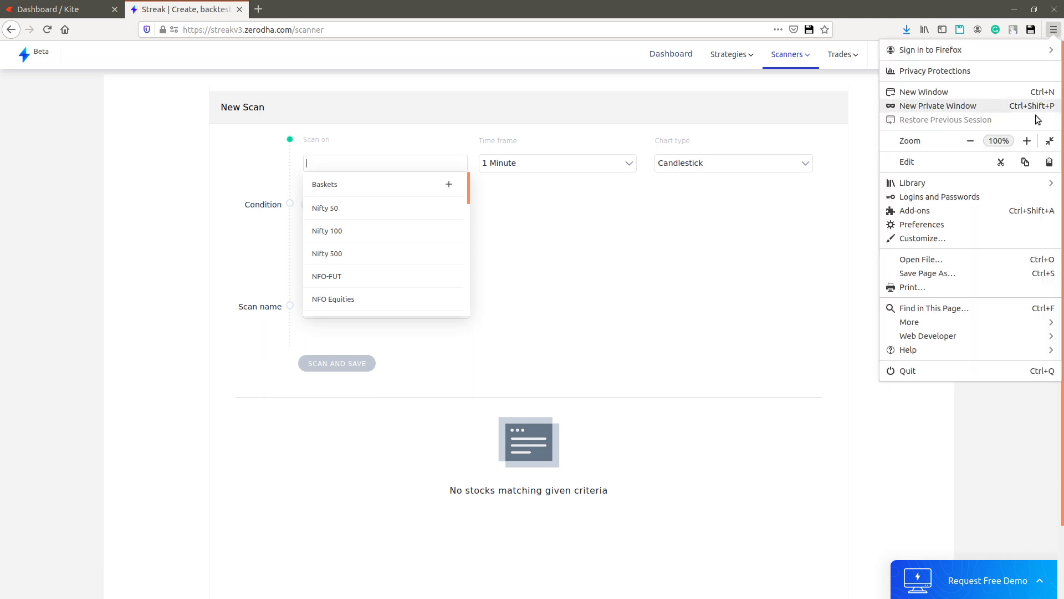
{"action": "left_click", "coordinate": [1027, 142]}
{"action": "left_click", "coordinate": [1027, 142]}
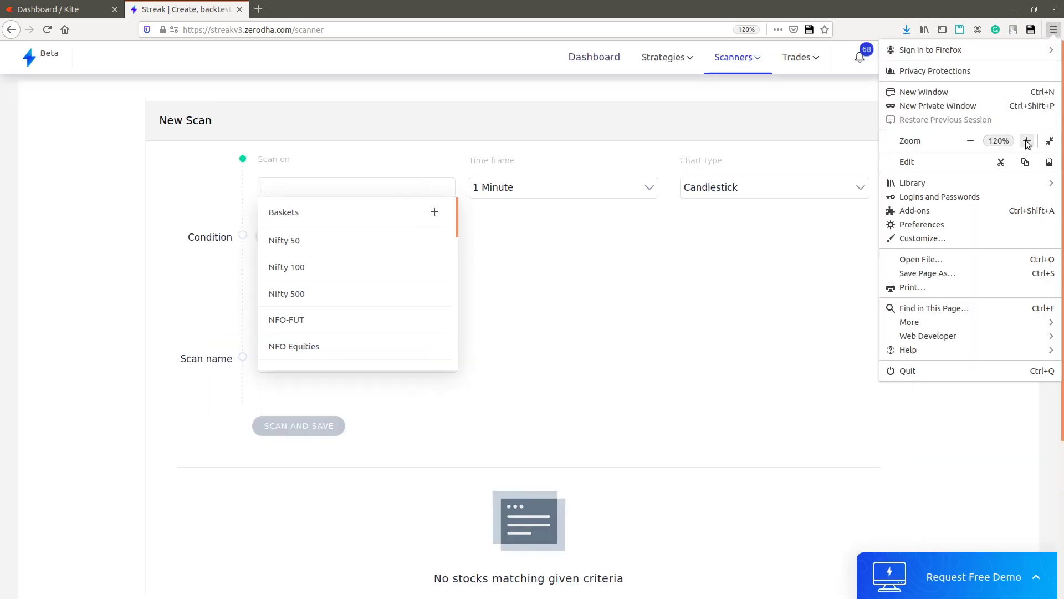
{"action": "left_click", "coordinate": [1027, 142]}
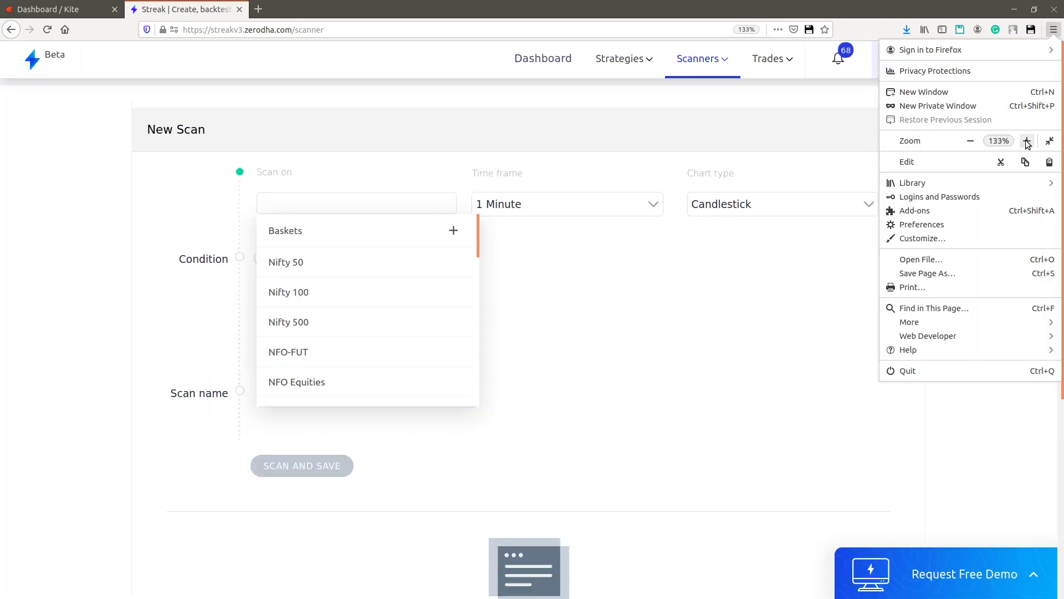
{"action": "key", "text": "F11"}
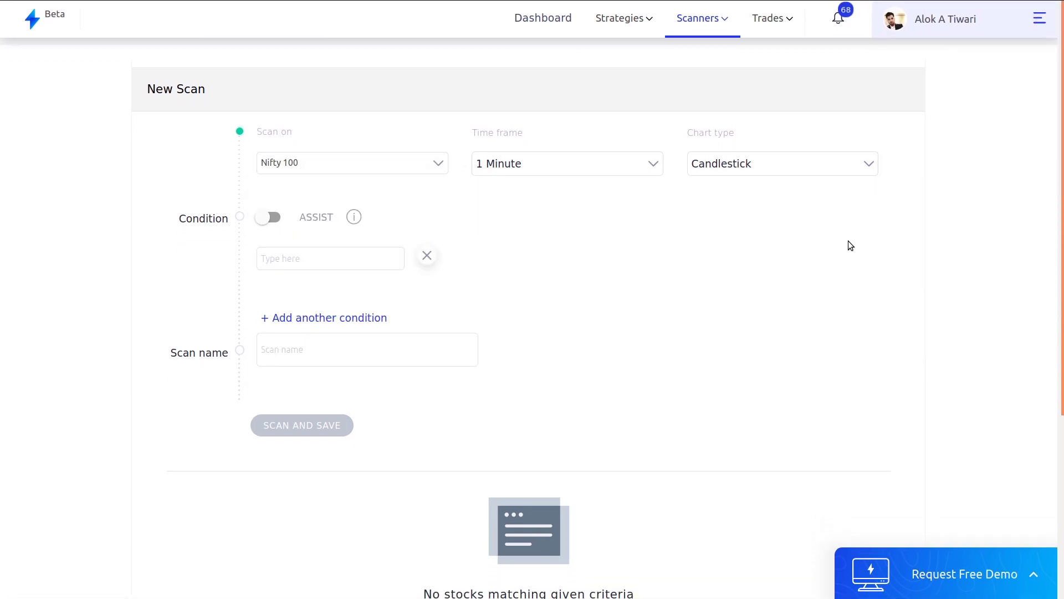
Step: Set the scan to run on Nifty 500 with a 5 Minutes time frame
{"action": "left_click", "coordinate": [380, 171]}
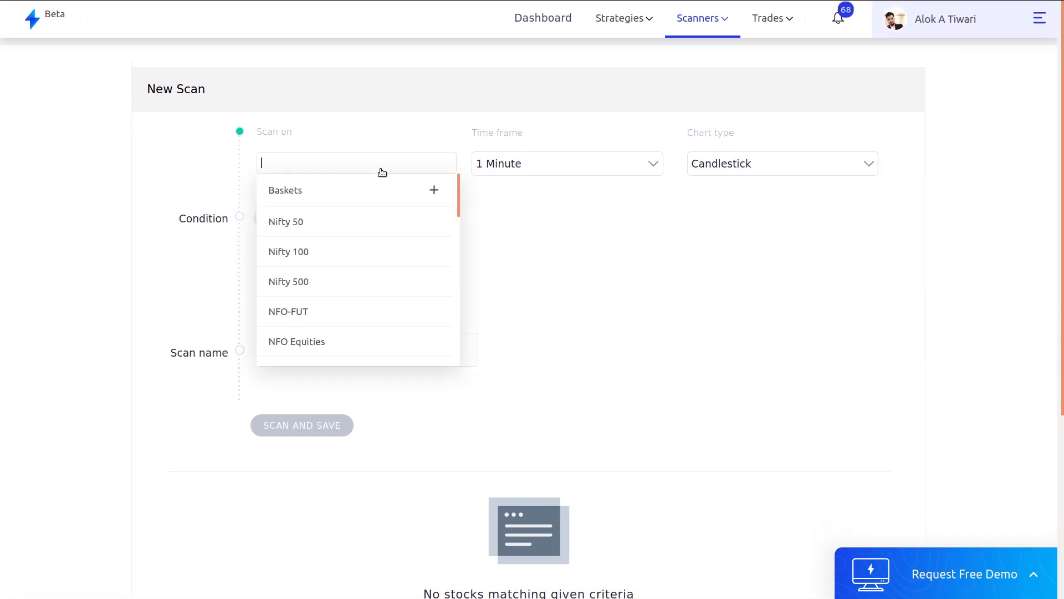
{"action": "left_click", "coordinate": [338, 283]}
{"action": "left_click", "coordinate": [516, 177]}
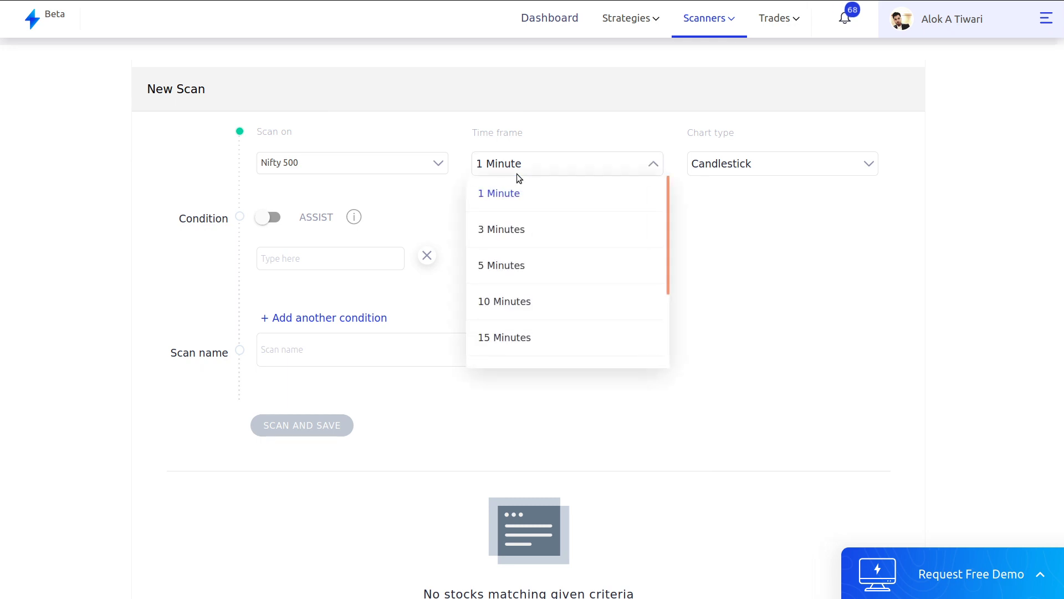
{"action": "left_click", "coordinate": [510, 278]}
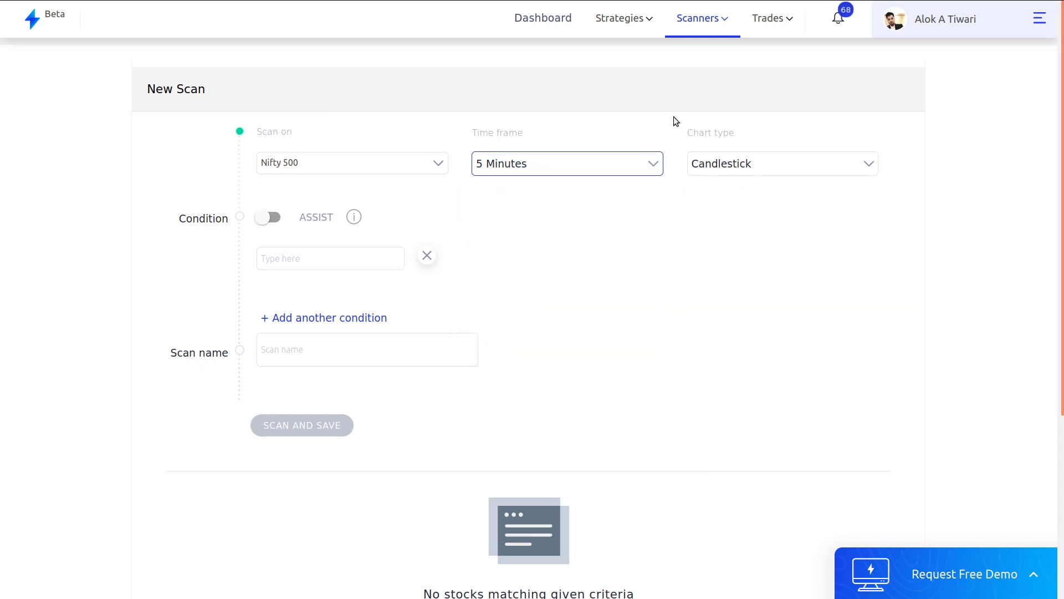
Step: Start the first condition with the Vortex Indicator (period 14, signal +vi, offset 0) followed by the higher than comparator
{"action": "left_click", "coordinate": [370, 253]}
{"action": "type", "text": "vo"}
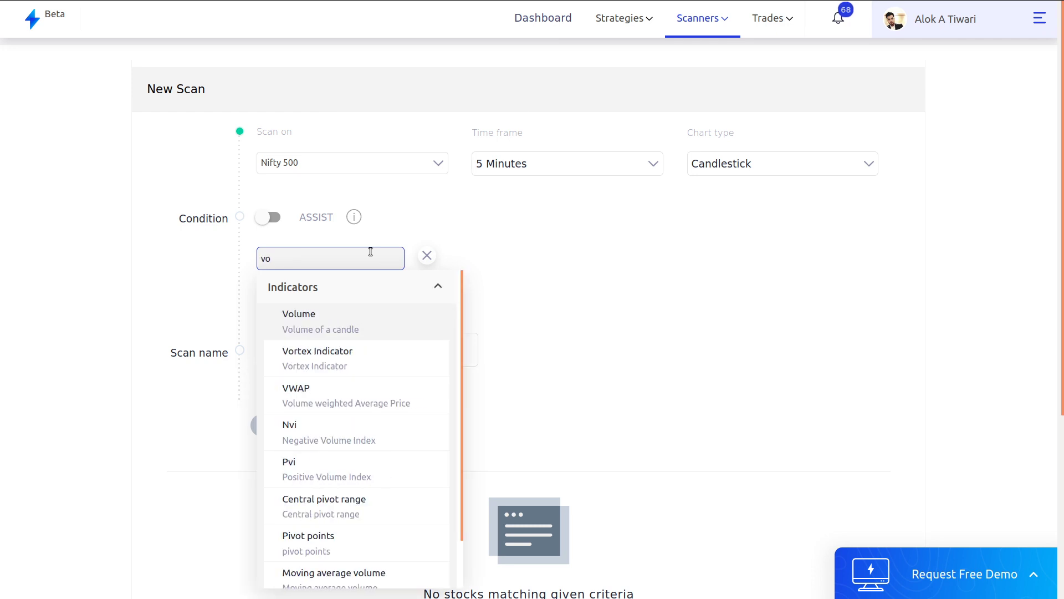
{"action": "type", "text": "r"}
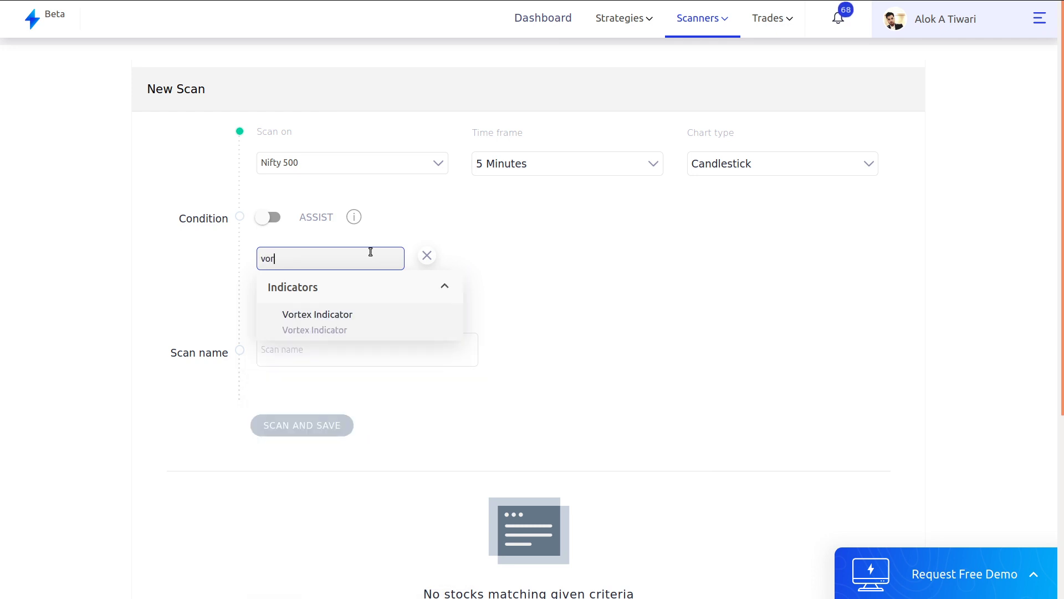
{"action": "left_click", "coordinate": [351, 315]}
{"action": "left_click", "coordinate": [313, 490]}
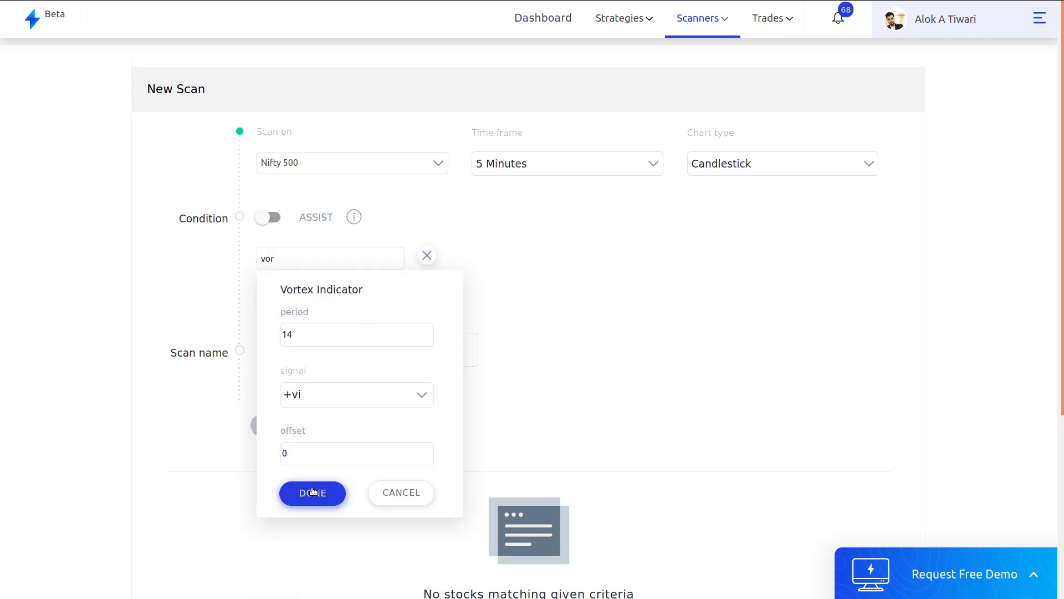
{"action": "left_click", "coordinate": [372, 256]}
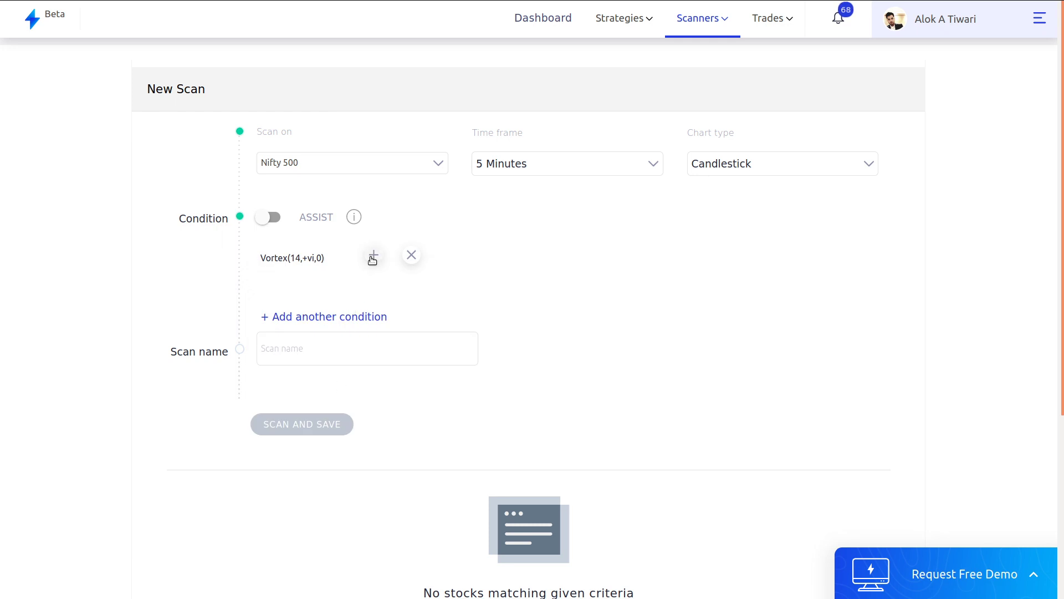
{"action": "type", "text": "hi"}
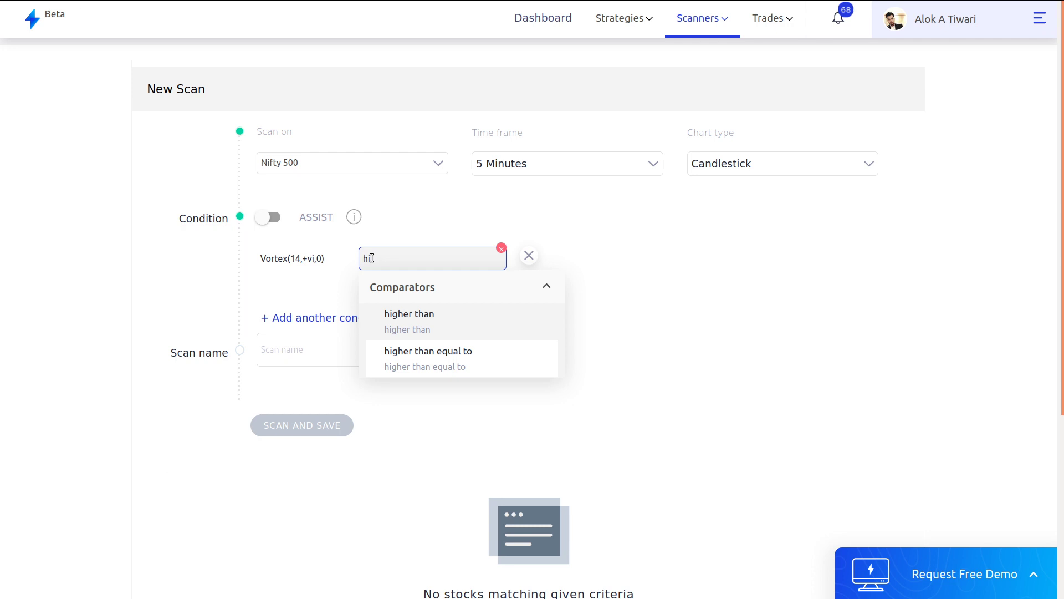
{"action": "left_click", "coordinate": [423, 317]}
Step: Complete the first condition with the Vortex Indicator using period 14, signal -vi and offset 0
{"action": "left_click", "coordinate": [452, 256]}
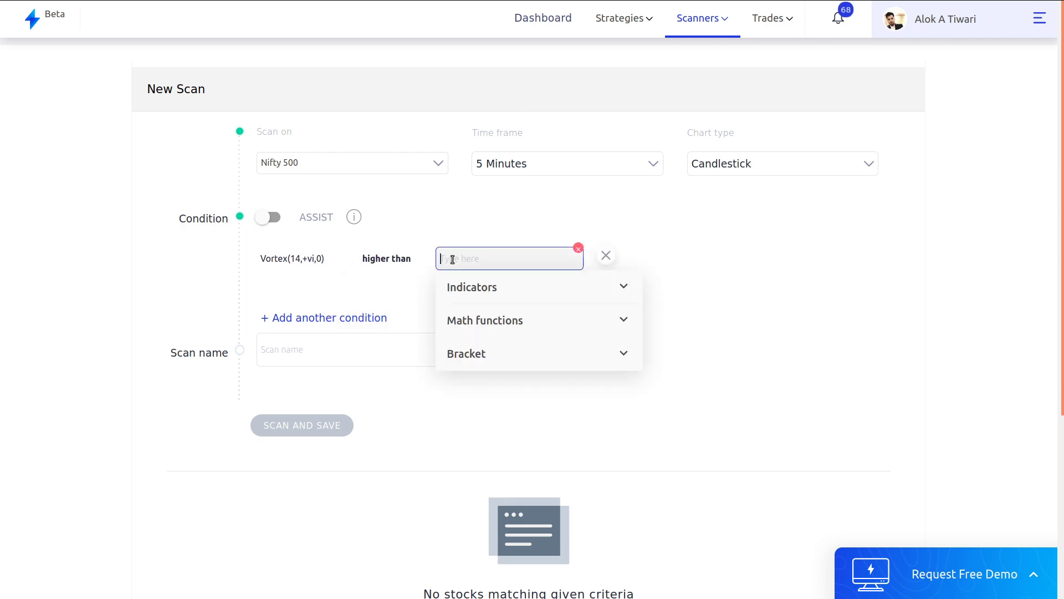
{"action": "type", "text": "vol"}
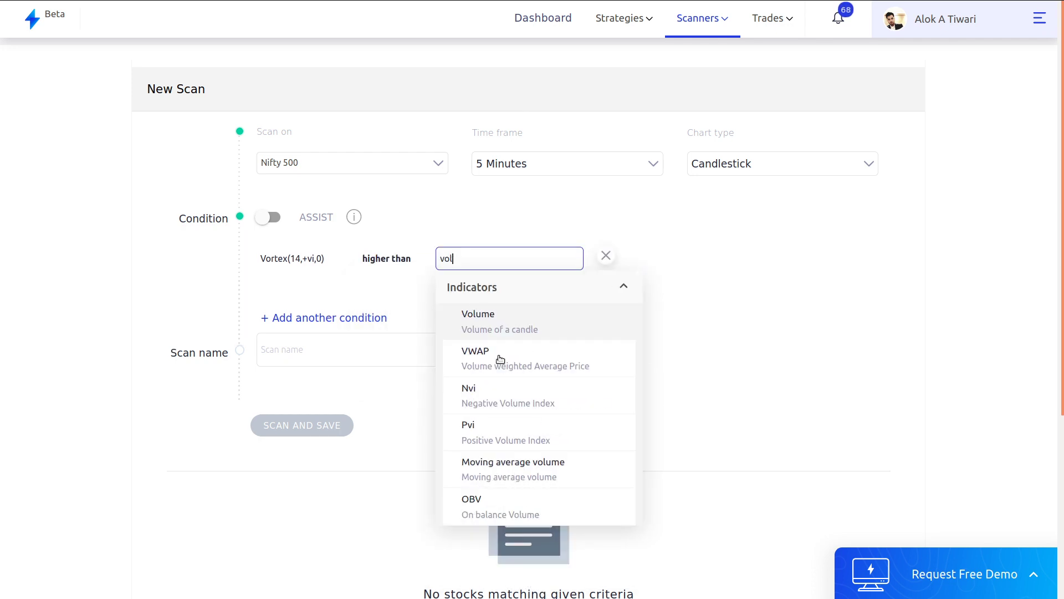
{"action": "key", "text": "BackSpace"}
{"action": "type", "text": "rt"}
{"action": "key", "text": "Tab"}
{"action": "left_click", "coordinate": [510, 311]}
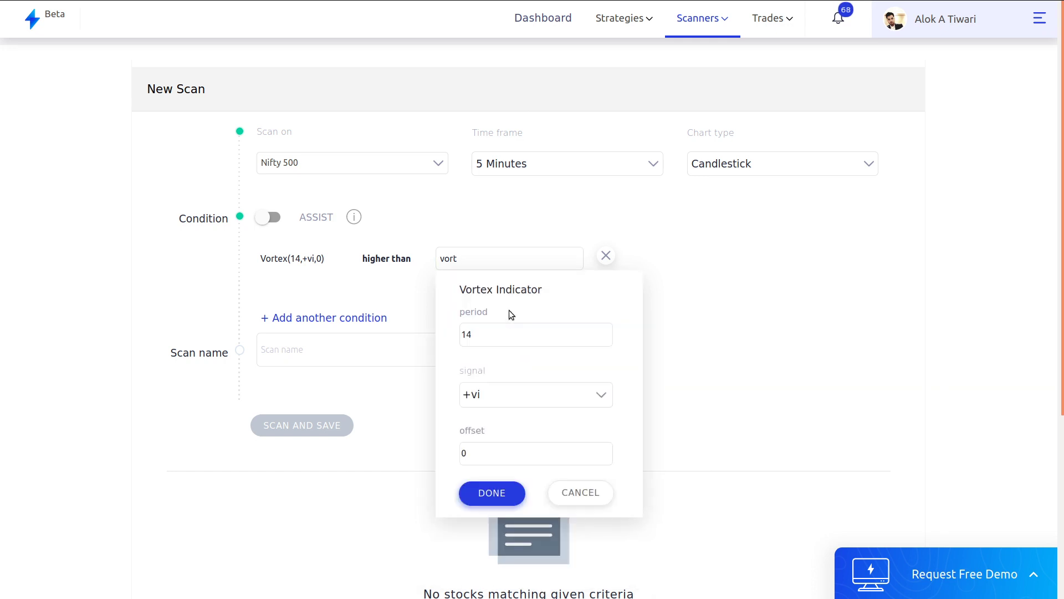
{"action": "left_click", "coordinate": [506, 390]}
{"action": "left_click", "coordinate": [506, 455]}
{"action": "left_click", "coordinate": [493, 493]}
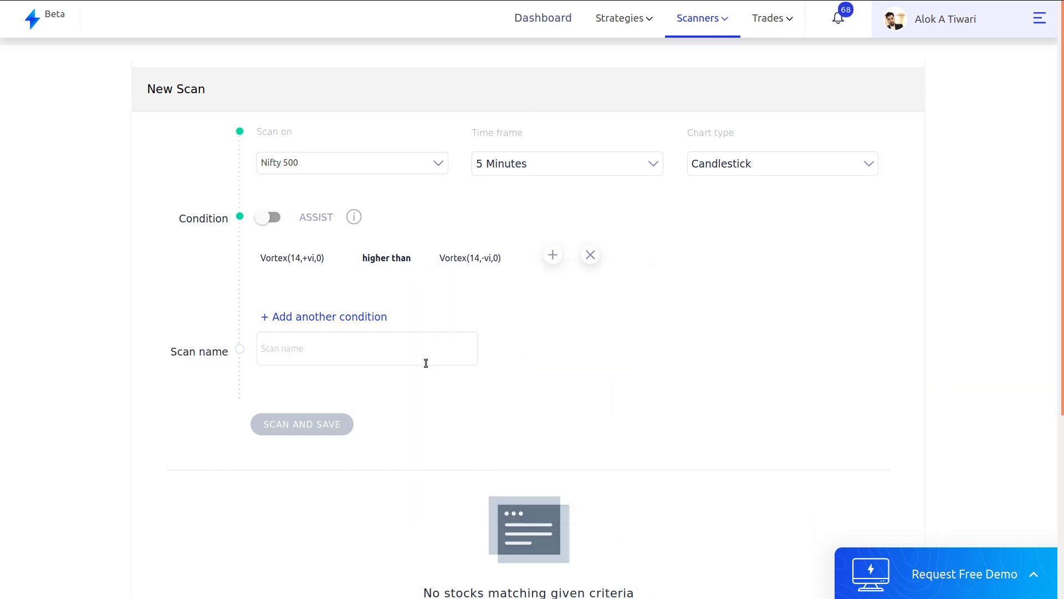
Step: Add a second condition joined by "and", beginning with Aroon up(14,0) and the higher than comparator
{"action": "left_click", "coordinate": [352, 316]}
{"action": "left_click", "coordinate": [333, 289]}
{"action": "type", "text": "ar"}
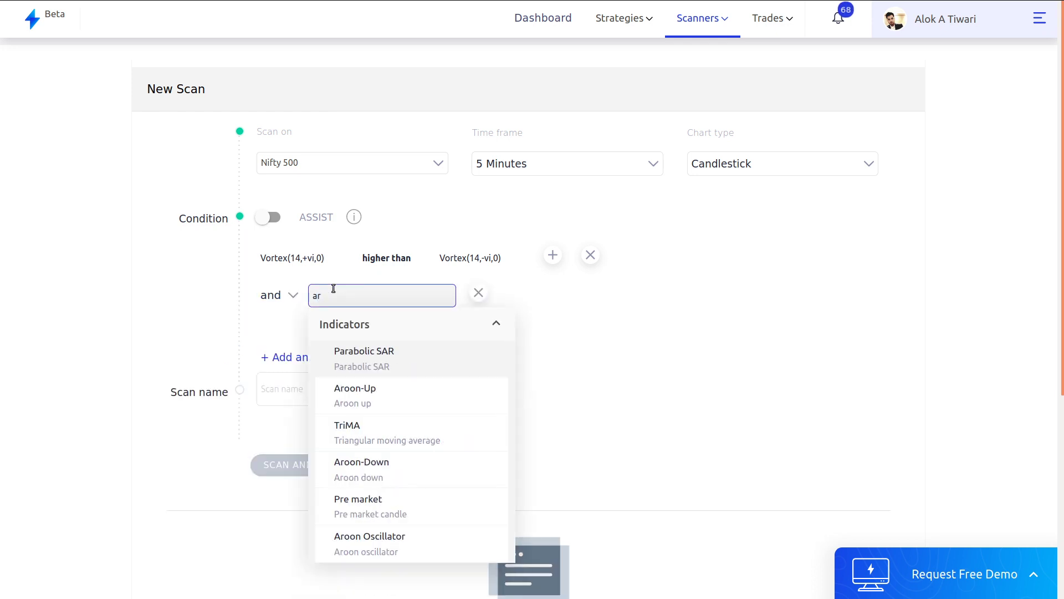
{"action": "left_click", "coordinate": [371, 394]}
{"action": "left_click", "coordinate": [351, 461]}
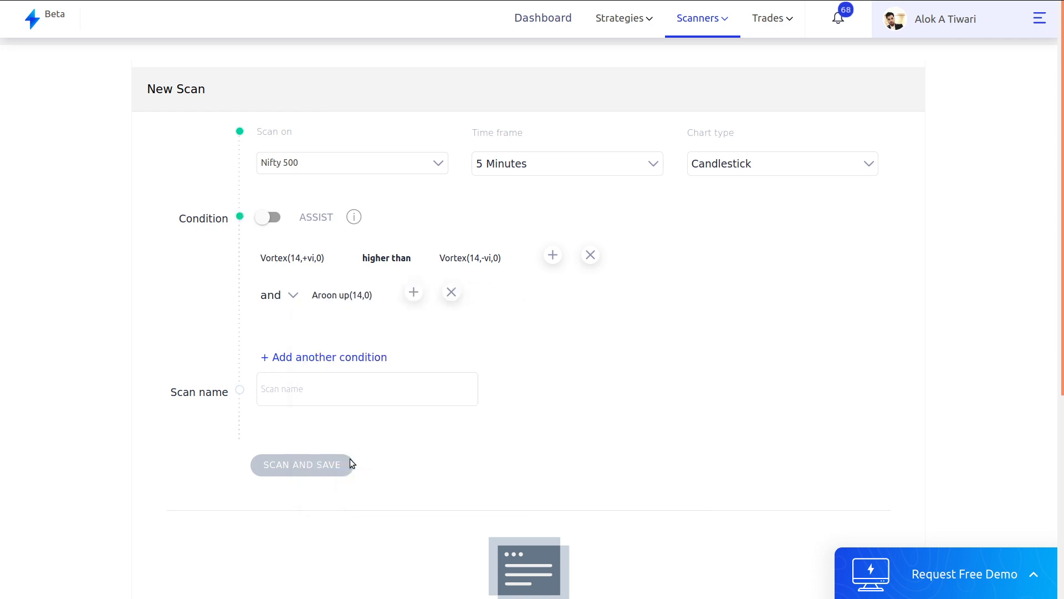
{"action": "left_click", "coordinate": [413, 293]}
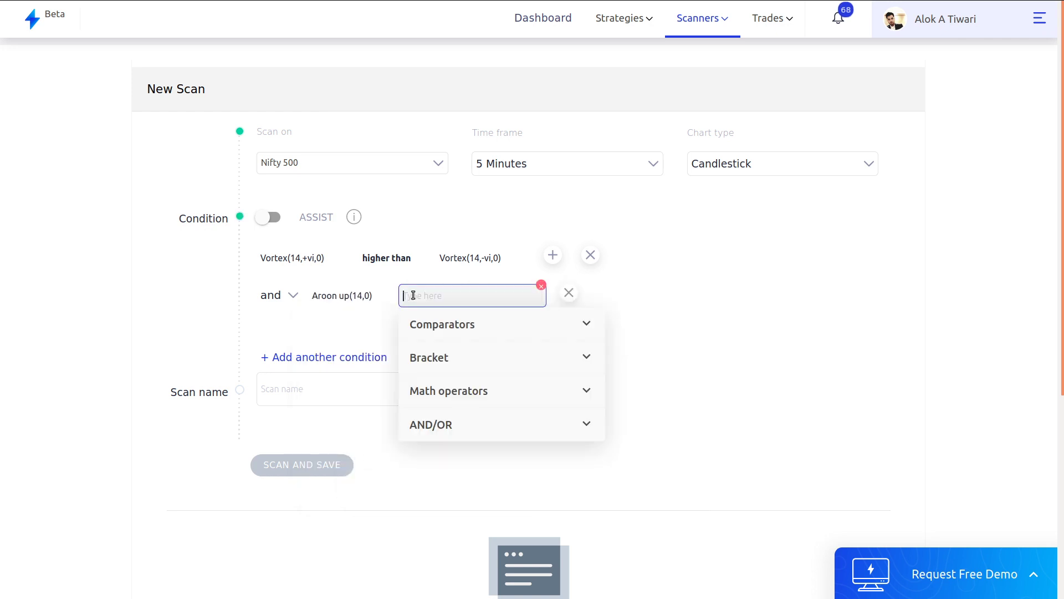
{"action": "type", "text": "high"}
{"action": "left_click", "coordinate": [473, 350]}
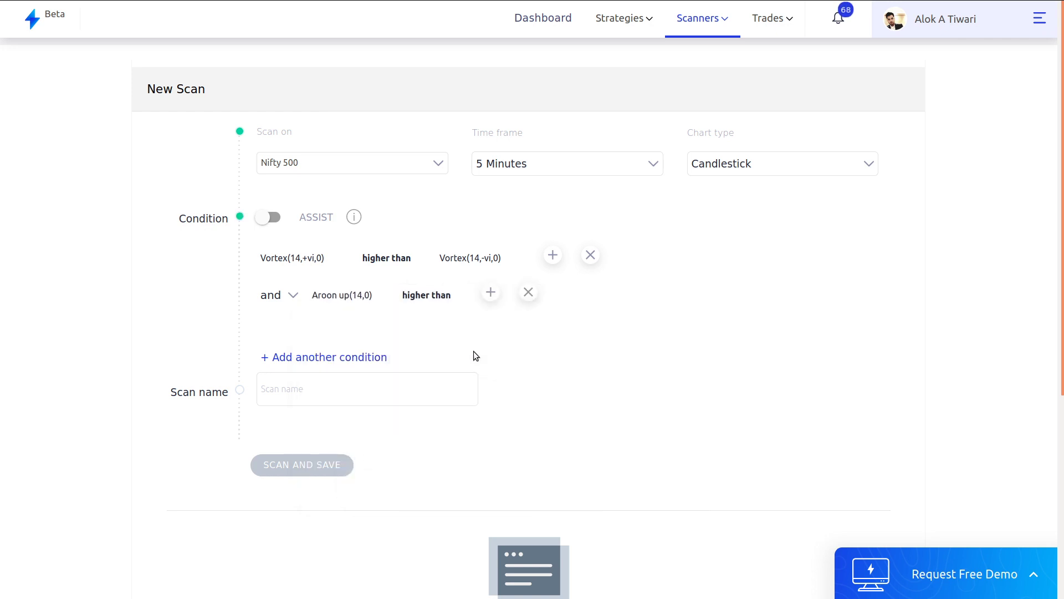
Step: Complete the second condition with the Aroon-Down indicator using period 14 and offset 0
{"action": "left_click", "coordinate": [482, 293]}
{"action": "type", "text": "ar"}
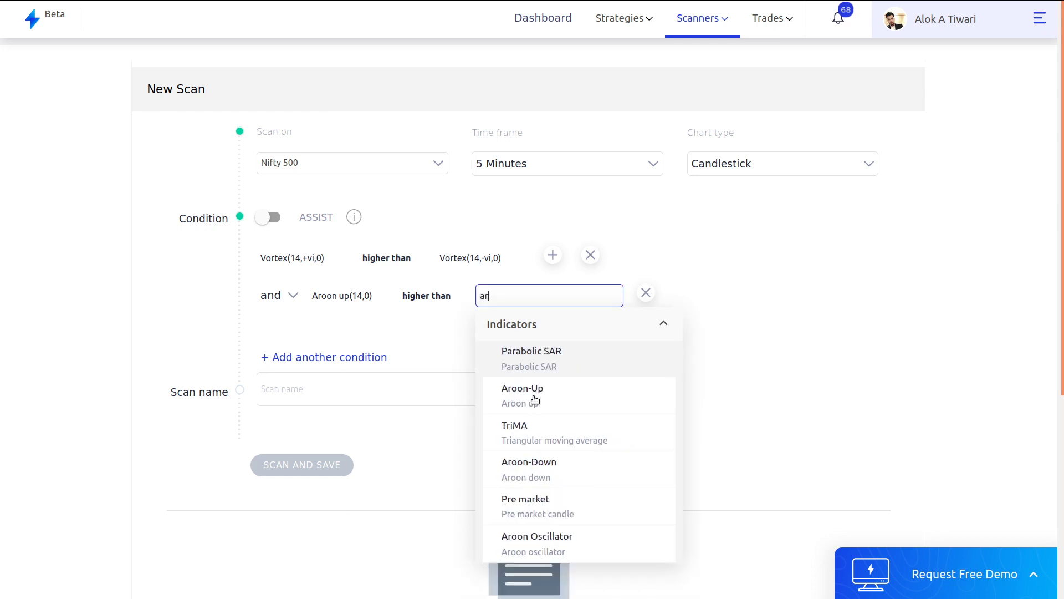
{"action": "left_click", "coordinate": [541, 476]}
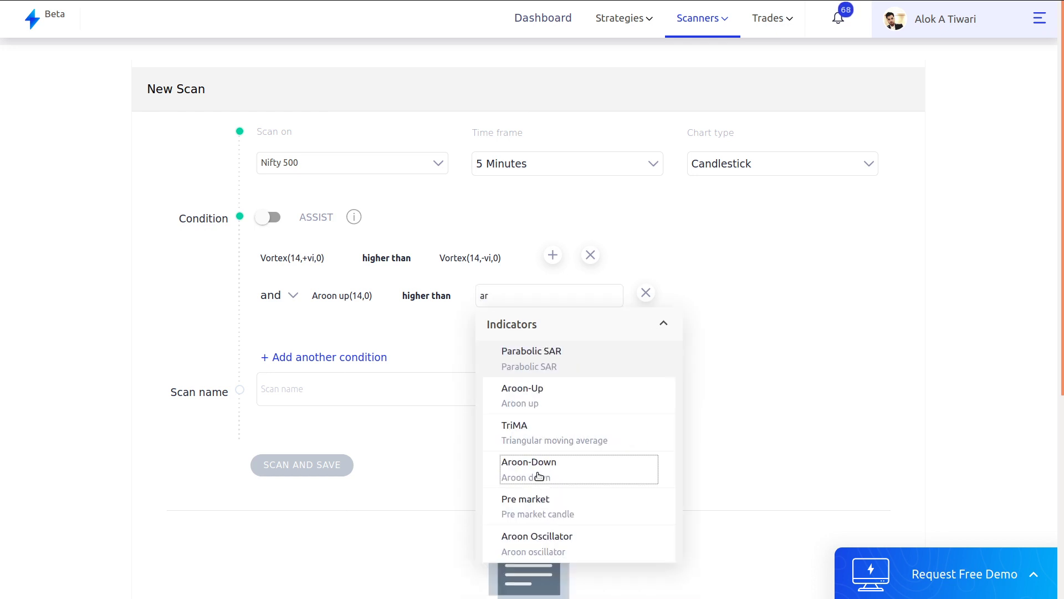
{"action": "left_click", "coordinate": [531, 469]}
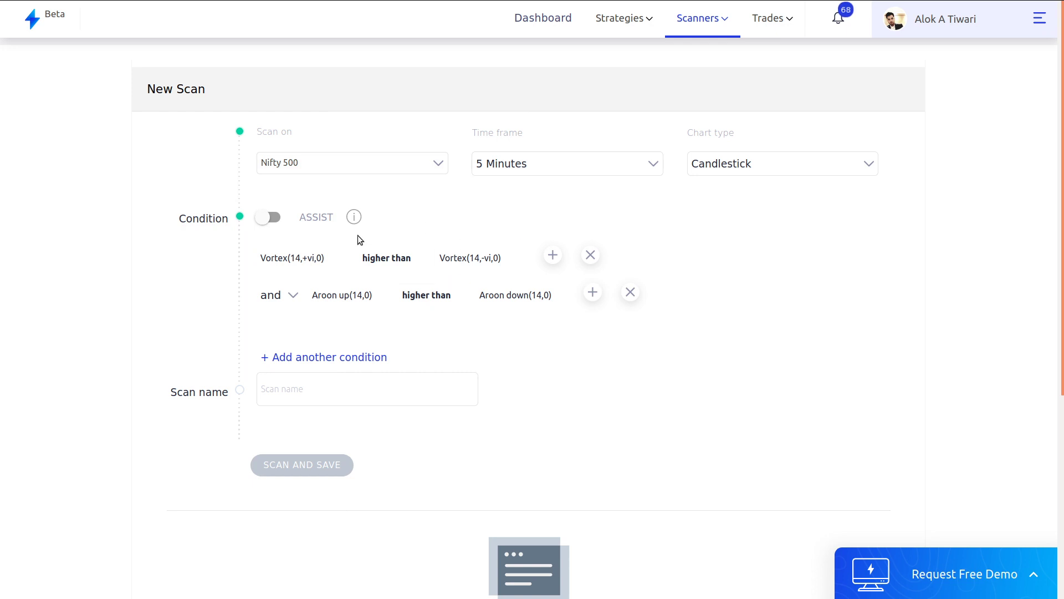
Step: Add a third condition joined by "and", beginning with the Close price at offset 0
{"action": "left_click", "coordinate": [327, 355]}
{"action": "left_click", "coordinate": [338, 342]}
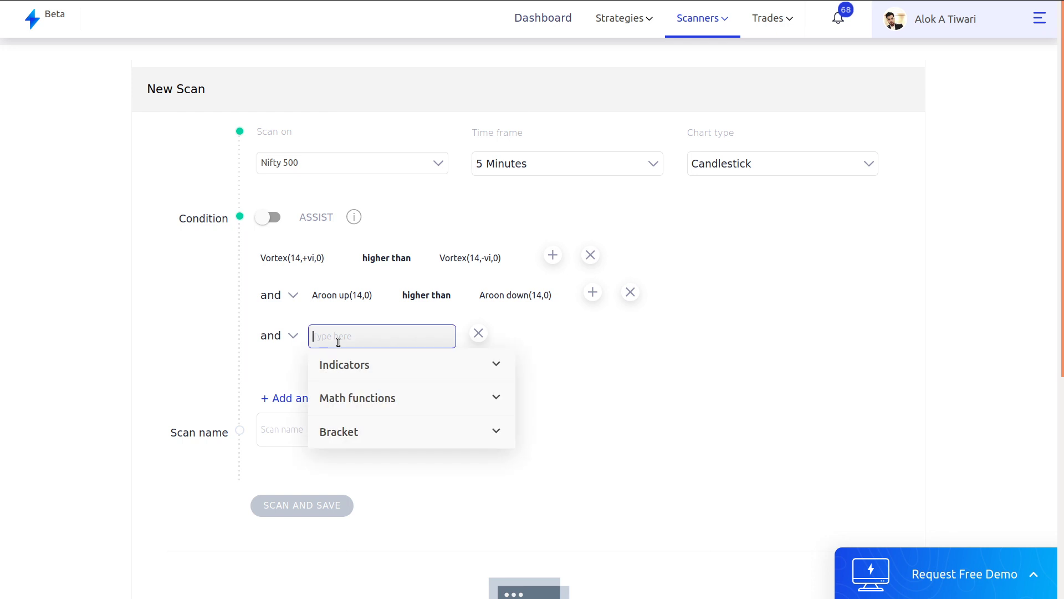
{"action": "type", "text": "clo"}
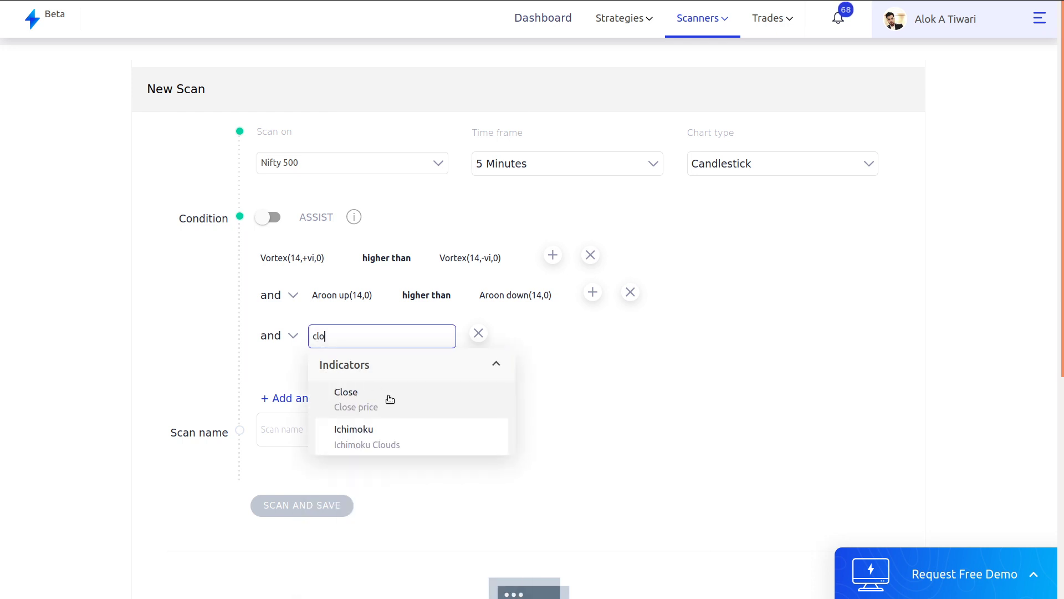
{"action": "left_click", "coordinate": [388, 398]}
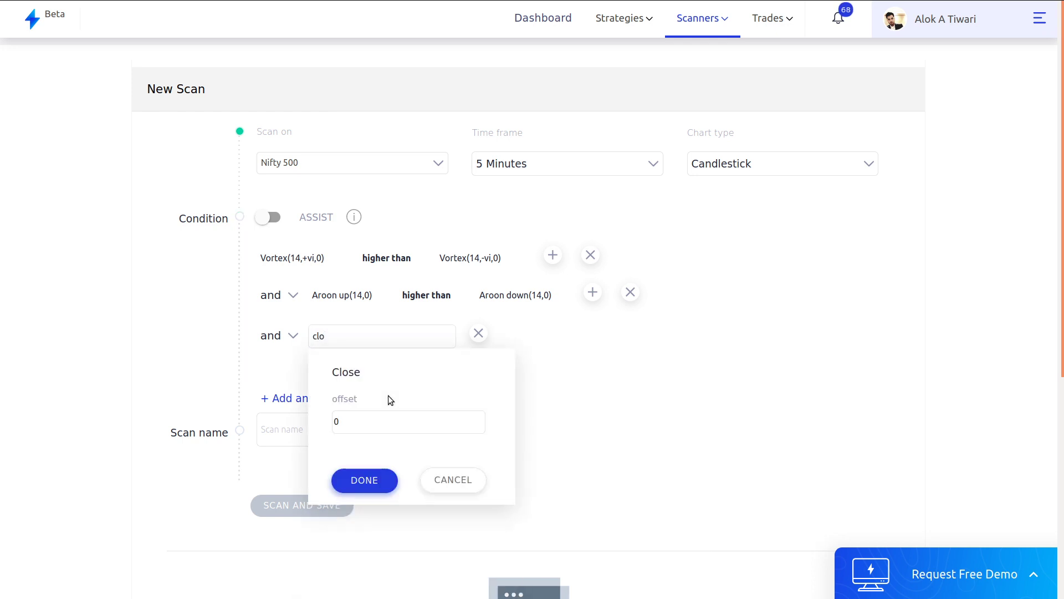
{"action": "left_click", "coordinate": [379, 478]}
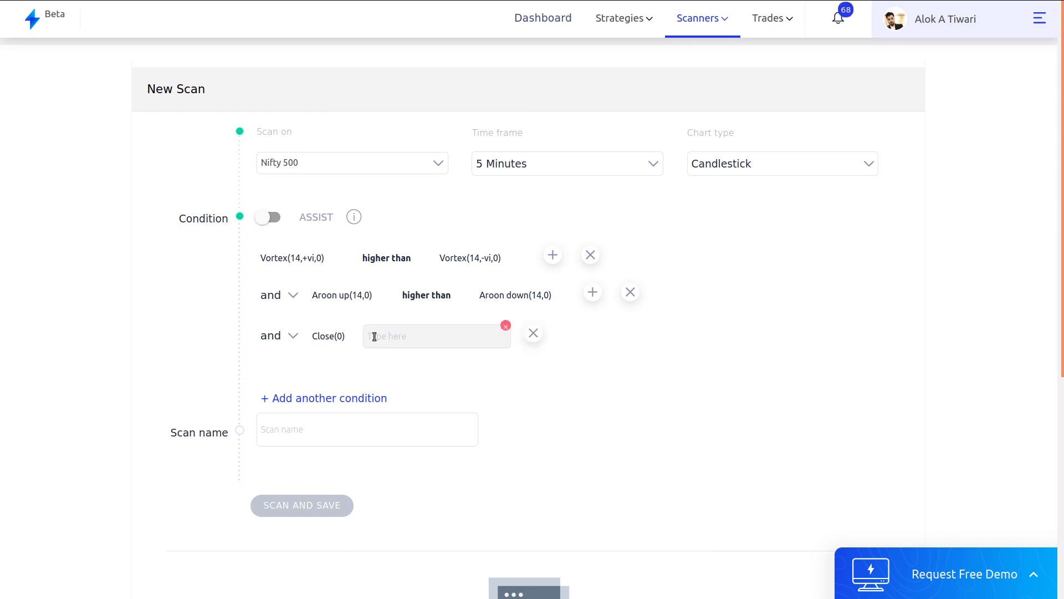
Step: Complete the third condition with the crosses above comparator and DEMA on close, period 21 and offset 0
{"action": "left_click", "coordinate": [376, 335]}
{"action": "type", "text": "c"}
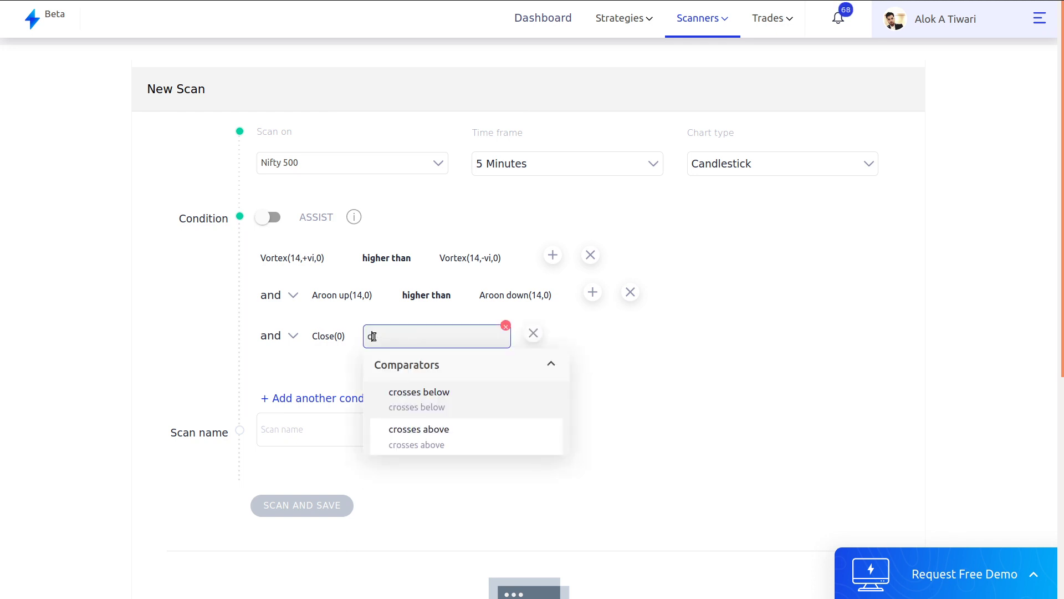
{"action": "left_click", "coordinate": [442, 433]}
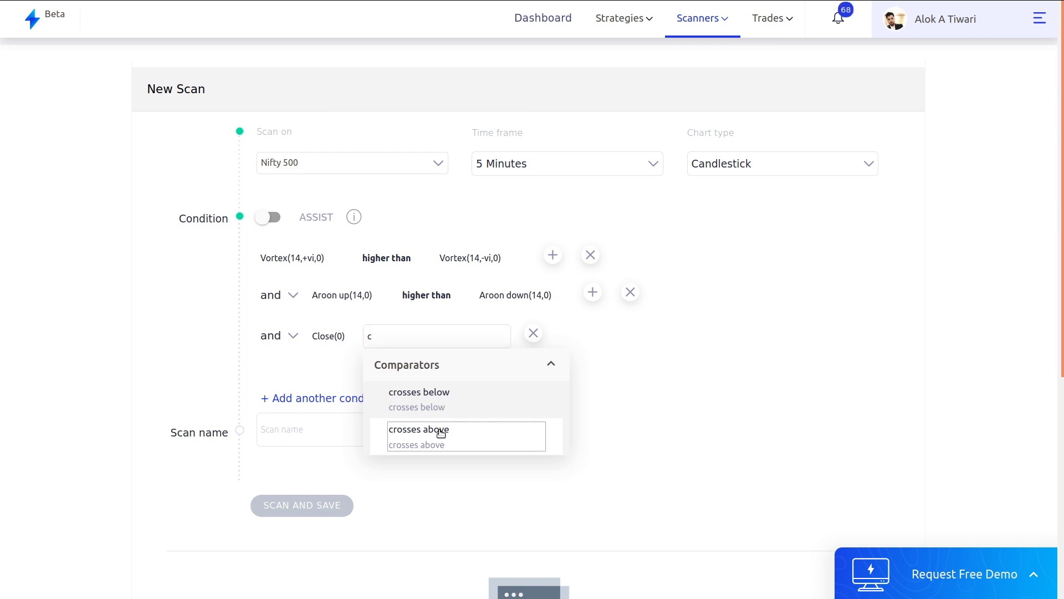
{"action": "left_click", "coordinate": [468, 335]}
{"action": "type", "text": "dem"}
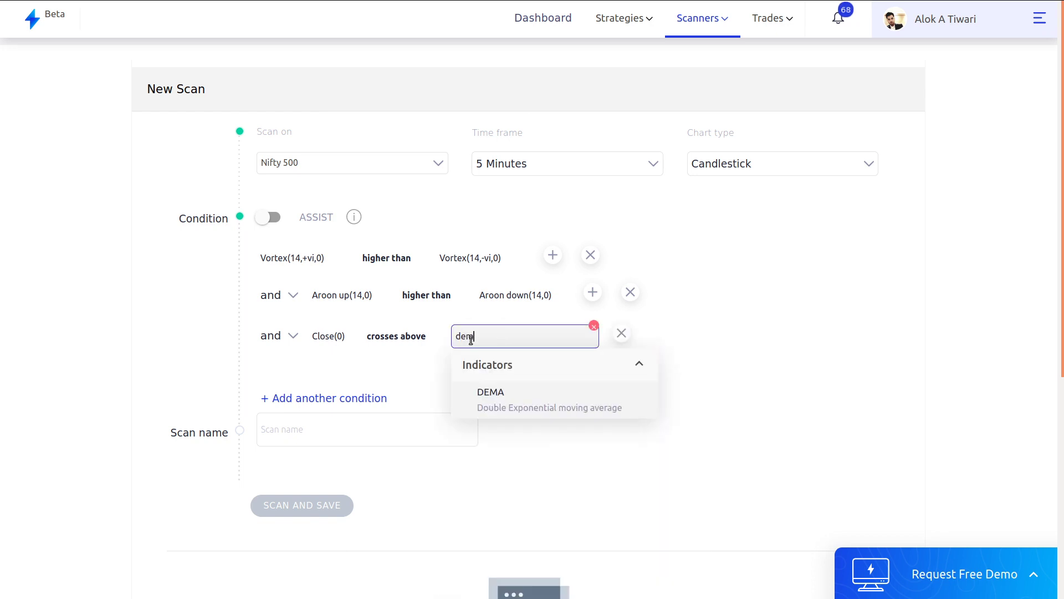
{"action": "left_click", "coordinate": [504, 391]}
{"action": "left_click", "coordinate": [519, 476]}
{"action": "key", "text": "BackSpace"}
{"action": "type", "text": "1"}
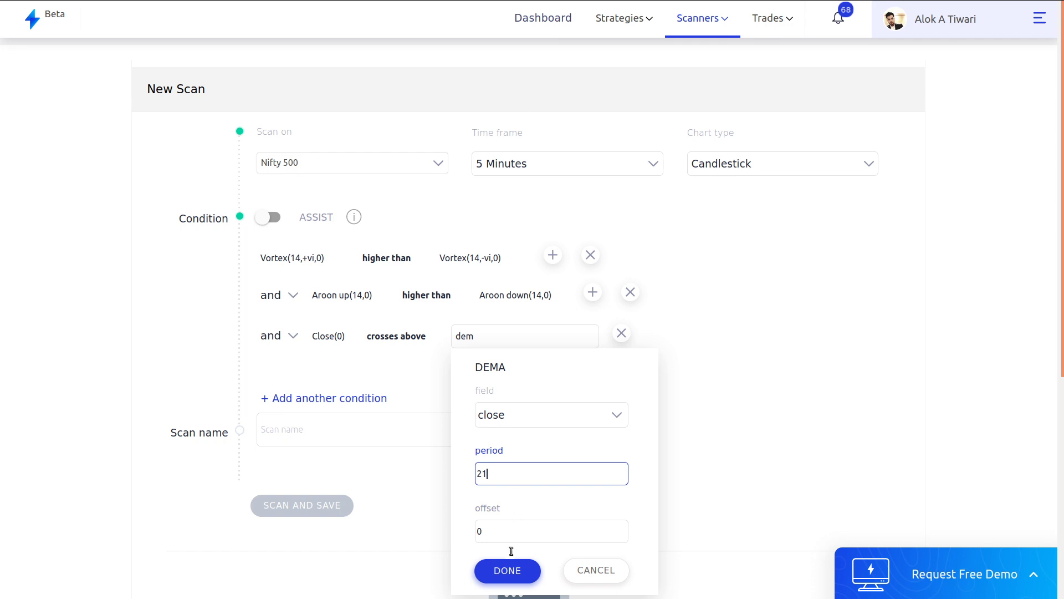
{"action": "left_click", "coordinate": [508, 571]}
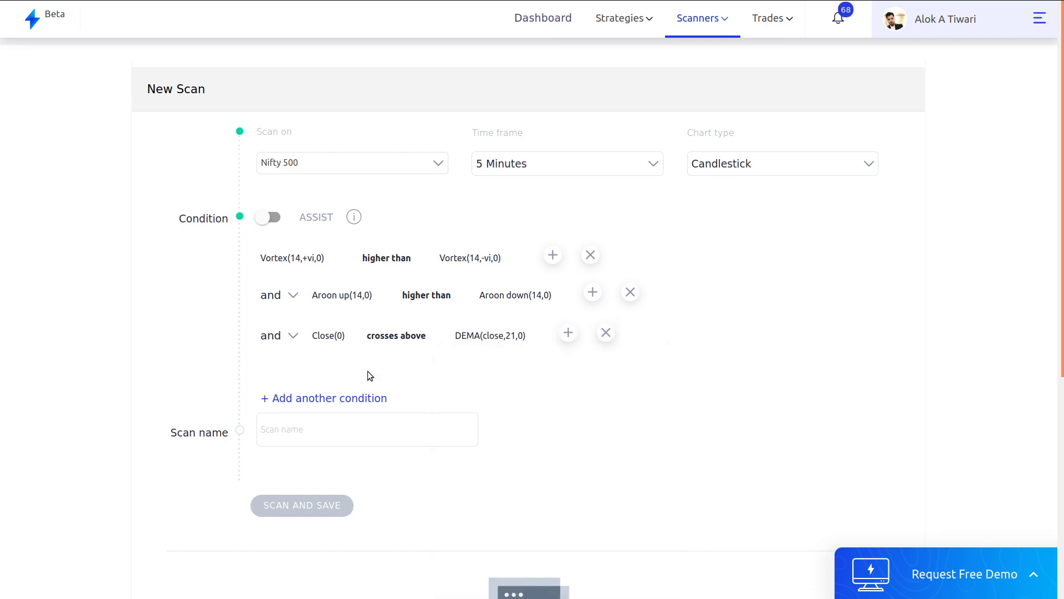
Step: Add a fourth condition joined by "and", beginning with ADX at period 14 and offset 0, and the higher than comparator
{"action": "left_click", "coordinate": [306, 398]}
{"action": "type", "text": "adx"}
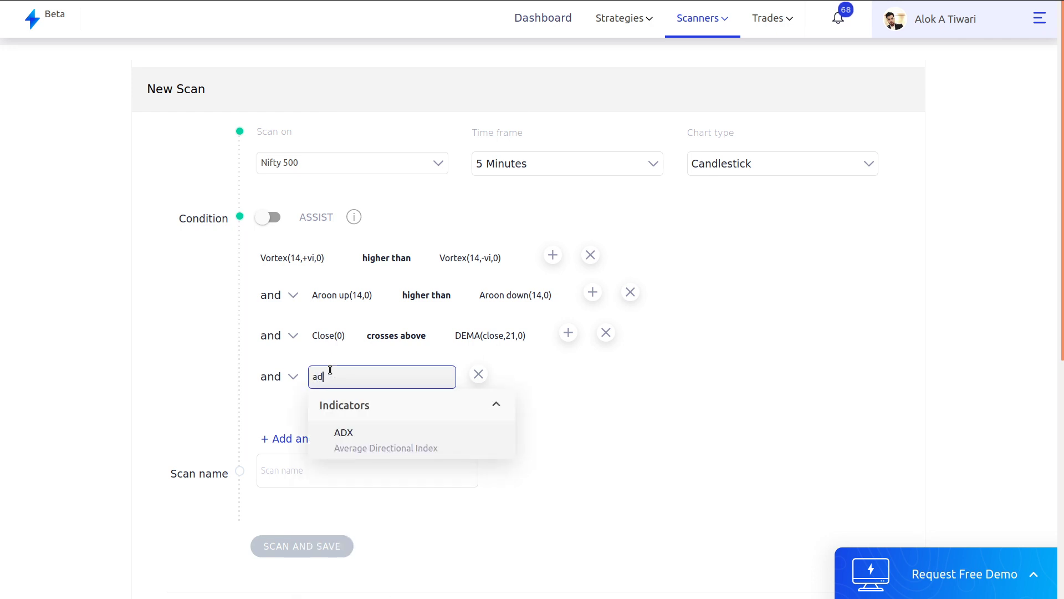
{"action": "left_click", "coordinate": [339, 436]}
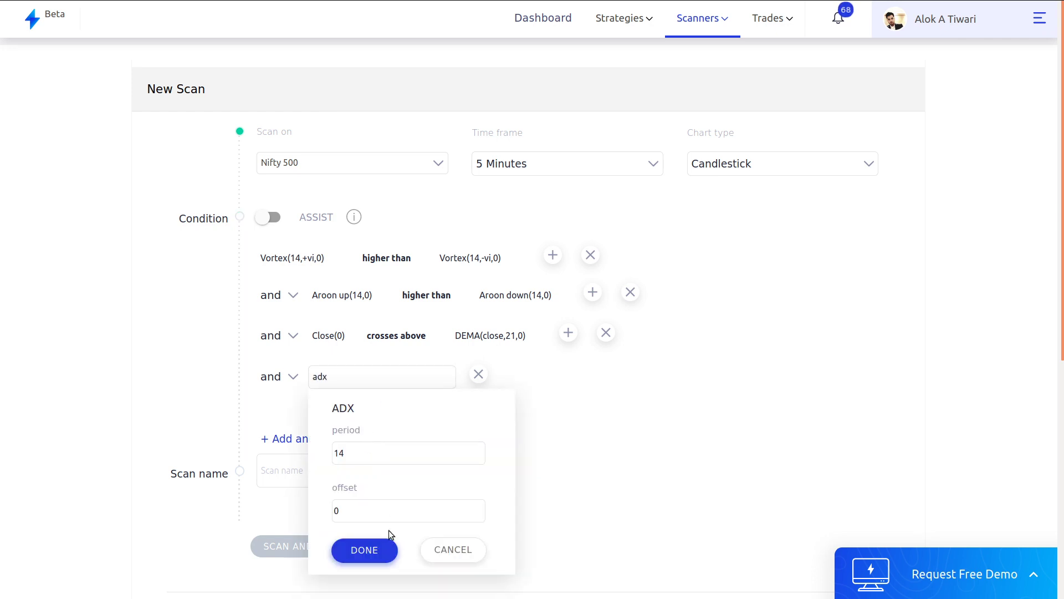
{"action": "left_click", "coordinate": [388, 548]}
{"action": "left_click", "coordinate": [387, 375]}
{"action": "type", "text": "high"}
{"action": "left_click", "coordinate": [442, 435]}
Step: Complete the ADX condition with the Number value 24
{"action": "left_click", "coordinate": [462, 374]}
{"action": "type", "text": "num"}
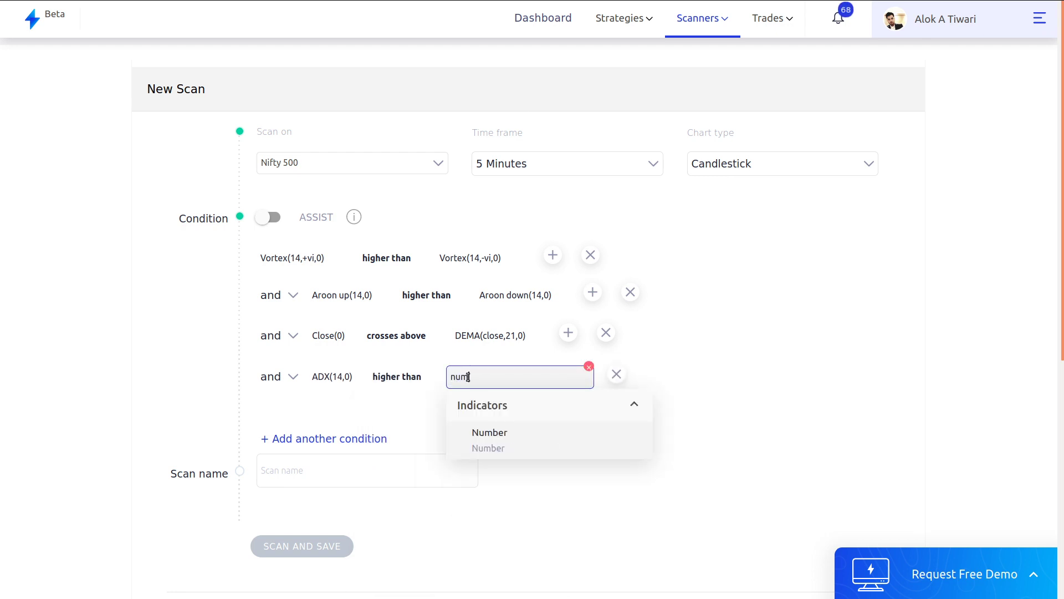
{"action": "left_click", "coordinate": [493, 438]}
{"action": "left_click", "coordinate": [509, 469]}
{"action": "key", "text": "BackSpace"}
{"action": "key", "text": "BackSpace"}
{"action": "key", "text": "BackSpace"}
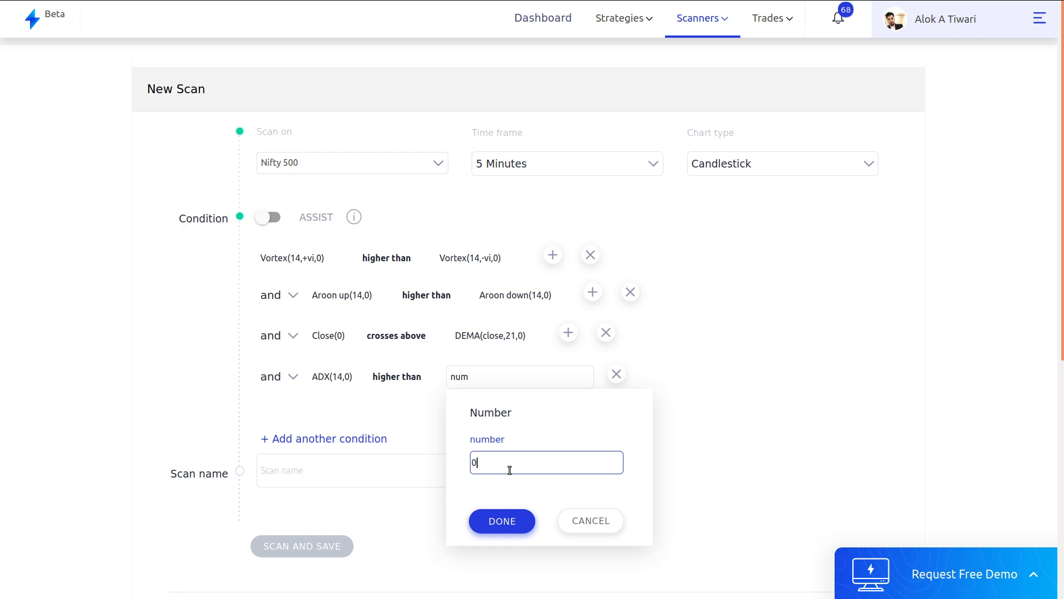
{"action": "type", "text": "24"}
{"action": "left_click", "coordinate": [484, 521]}
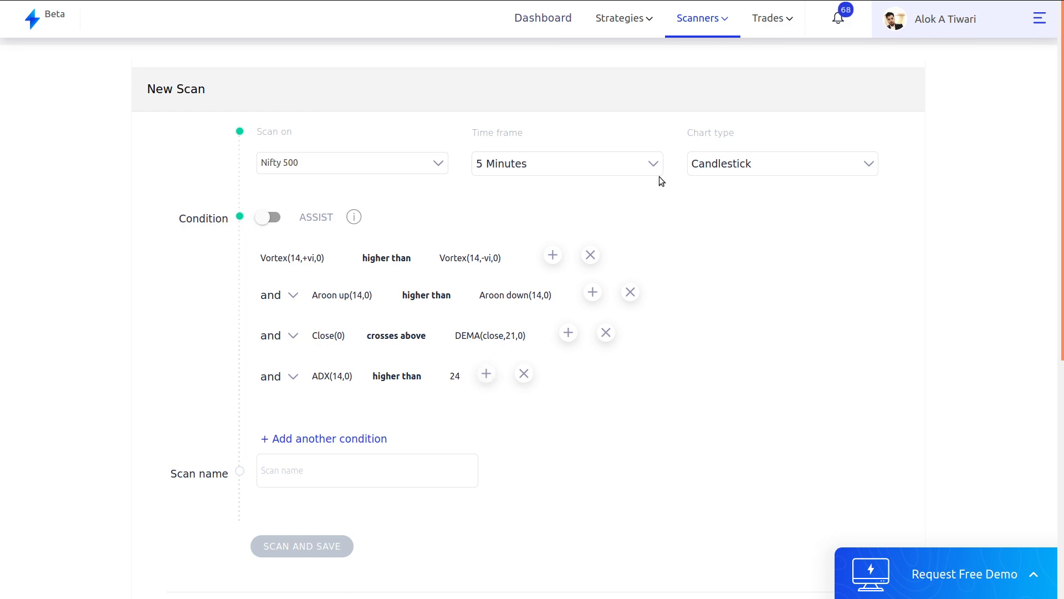
Step: Name the scan "Scanner Mom Trend", then run and save it
{"action": "left_click", "coordinate": [398, 465]}
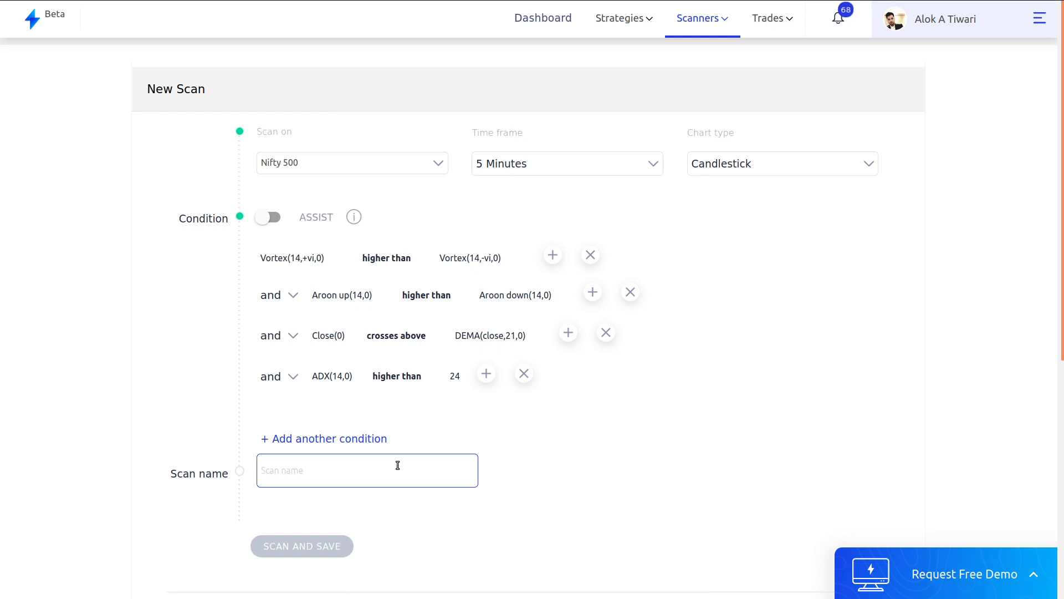
{"action": "type", "text": "Scanner Mom Trend s"}
{"action": "key", "text": "BackSpace"}
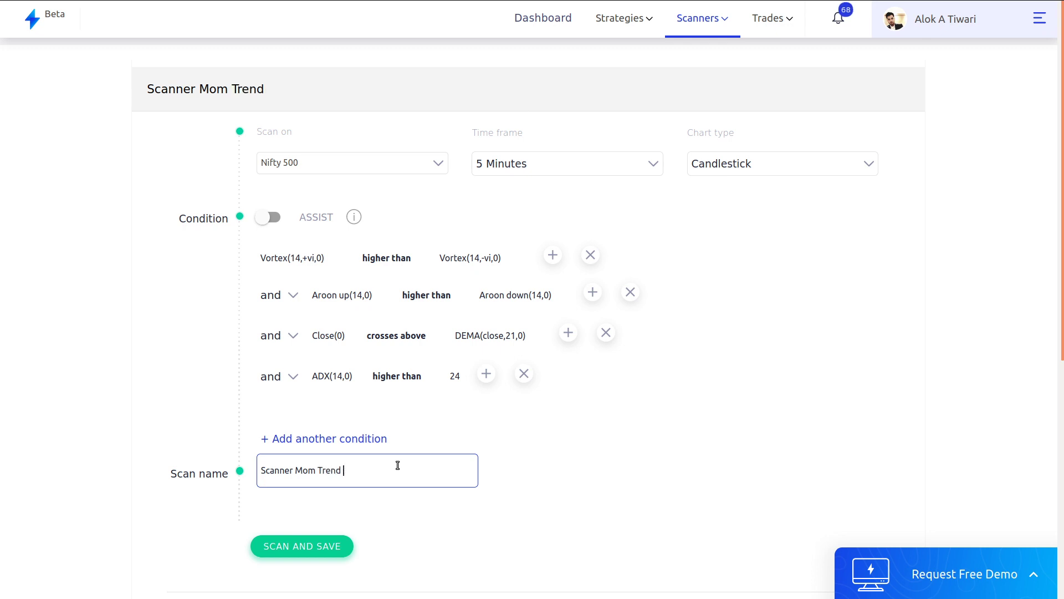
{"action": "left_click", "coordinate": [314, 542]}
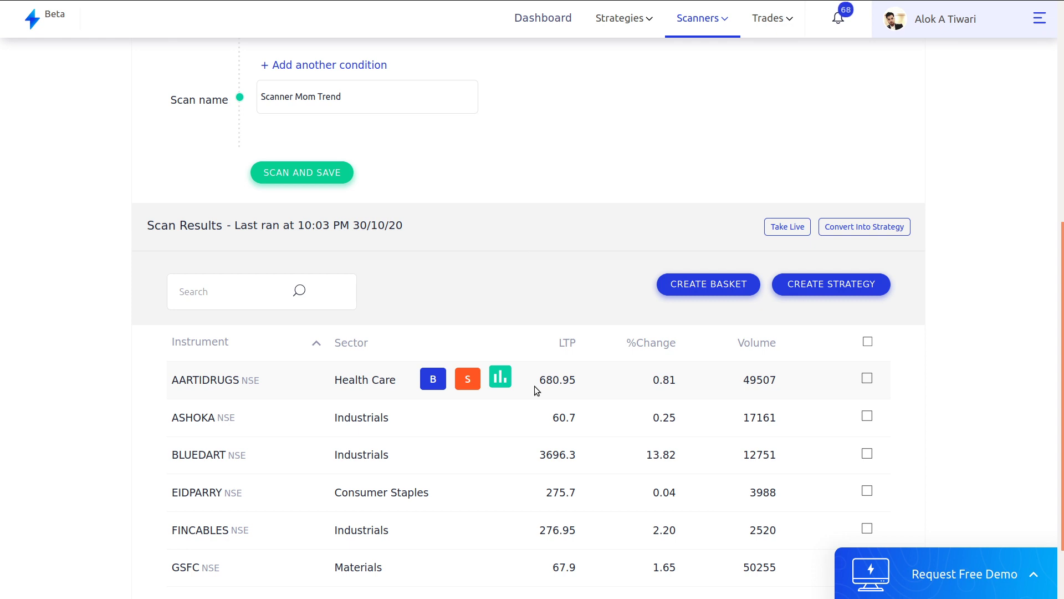
Step: Switch to Zerodha Kite, find the NSE-listed BLUEDART and examine its recent price action on the 5-minute chart
{"action": "key", "text": "ctrl+Tab"}
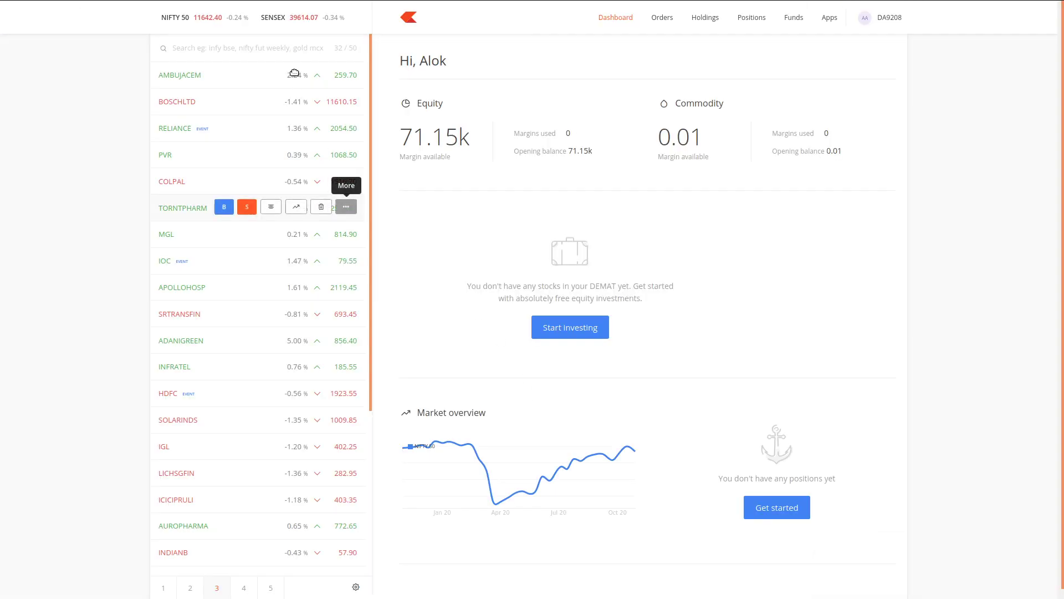
{"action": "left_click", "coordinate": [285, 53]}
{"action": "type", "text": "bl"}
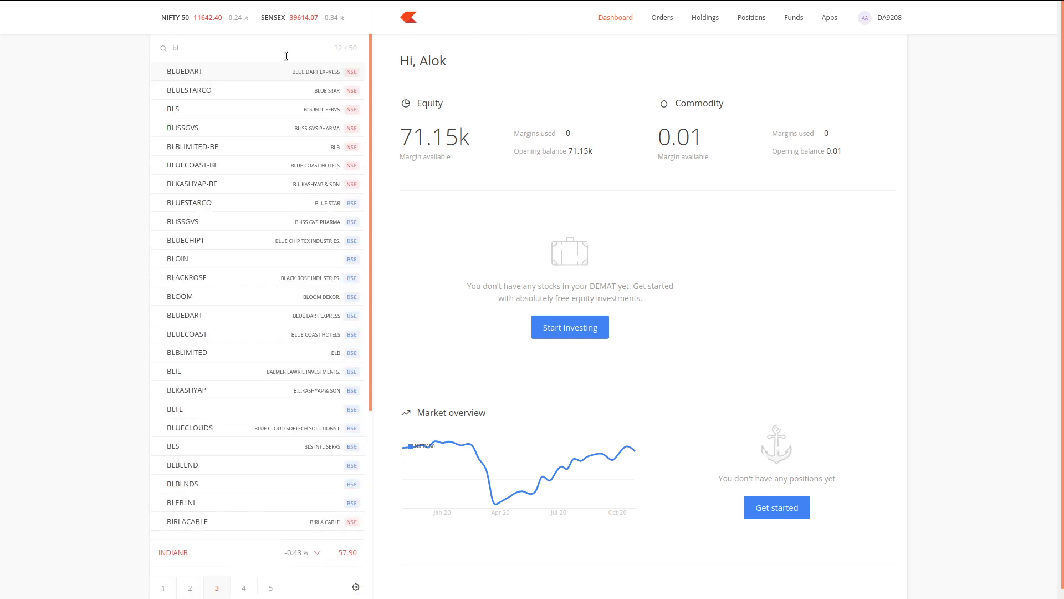
{"action": "type", "text": "u"}
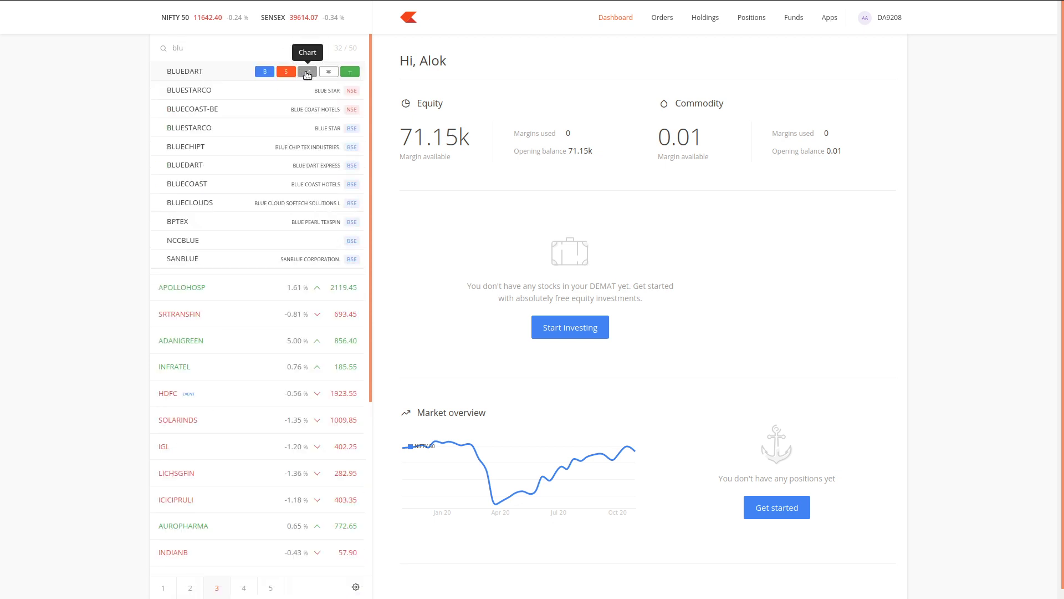
{"action": "left_click", "coordinate": [307, 72]}
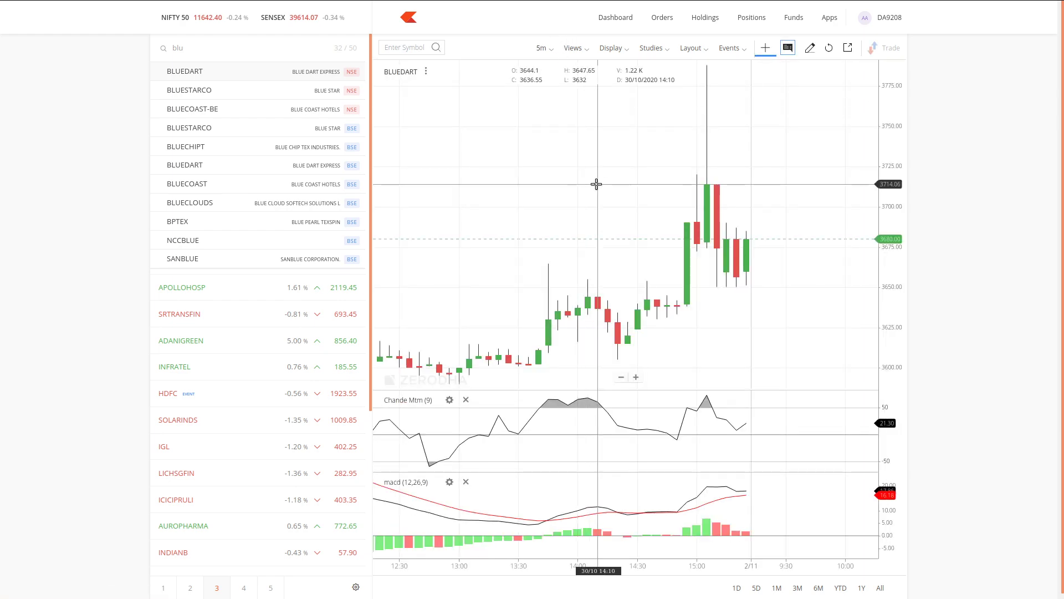
{"action": "scroll", "coordinate": [596, 184], "scroll_direction": "down", "scroll_amount": 2}
{"action": "scroll", "coordinate": [596, 184], "scroll_direction": "down", "scroll_amount": 2}
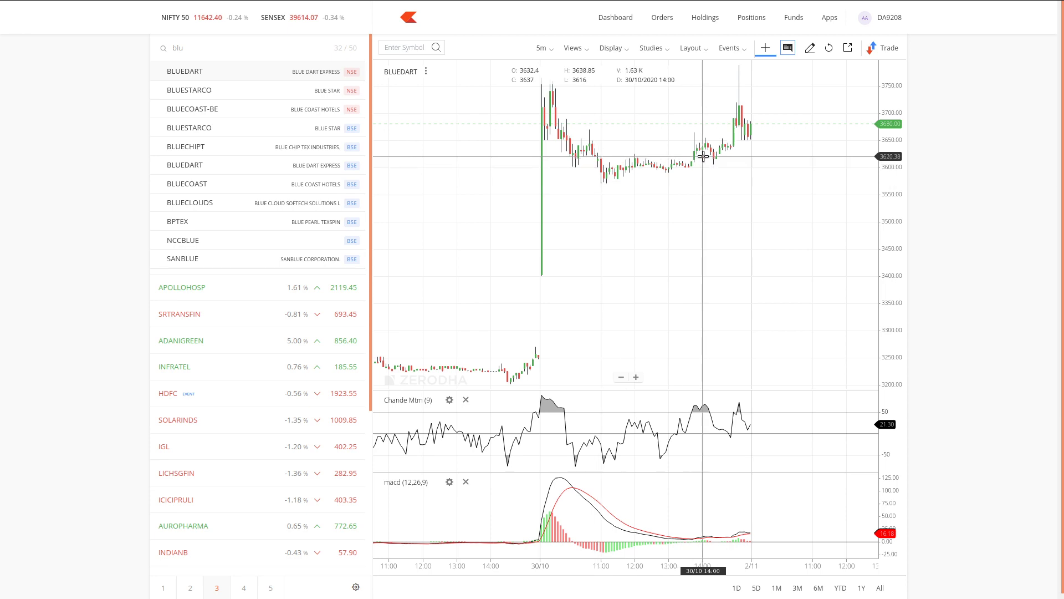
{"action": "scroll", "coordinate": [691, 180], "scroll_direction": "up", "scroll_amount": 5}
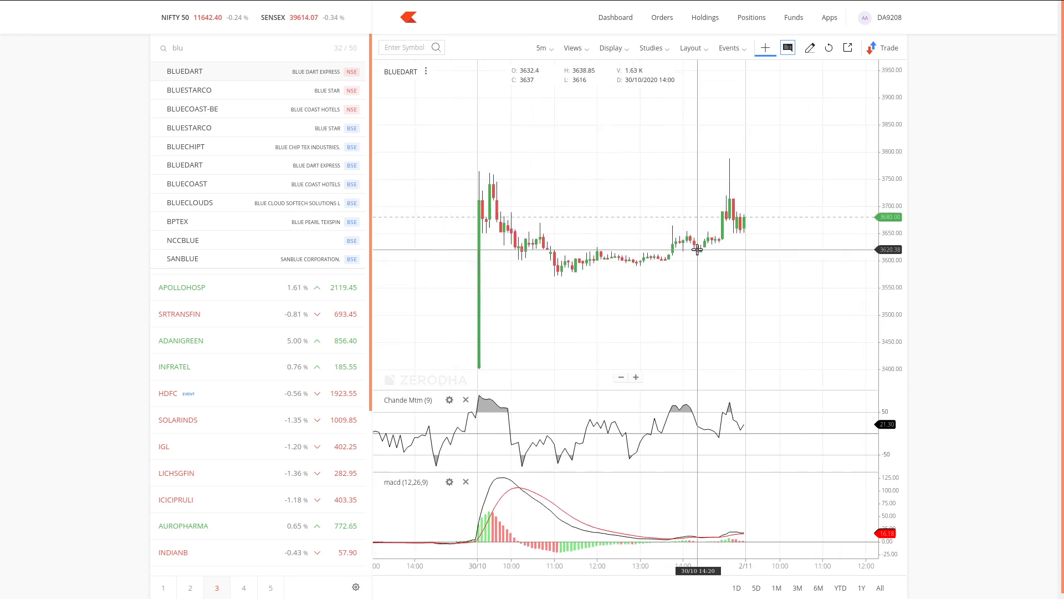
{"action": "scroll", "coordinate": [697, 249], "scroll_direction": "down", "scroll_amount": 3}
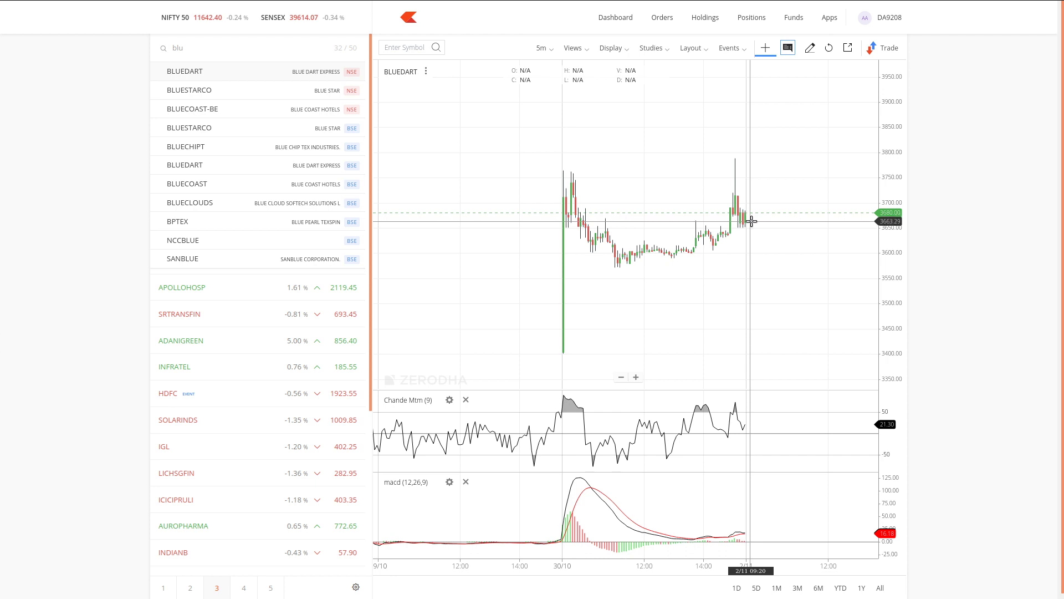
Step: Switch back to Streak and review the scanner's available time frames and the list of matching stocks
{"action": "key", "text": "ctrl+Tab"}
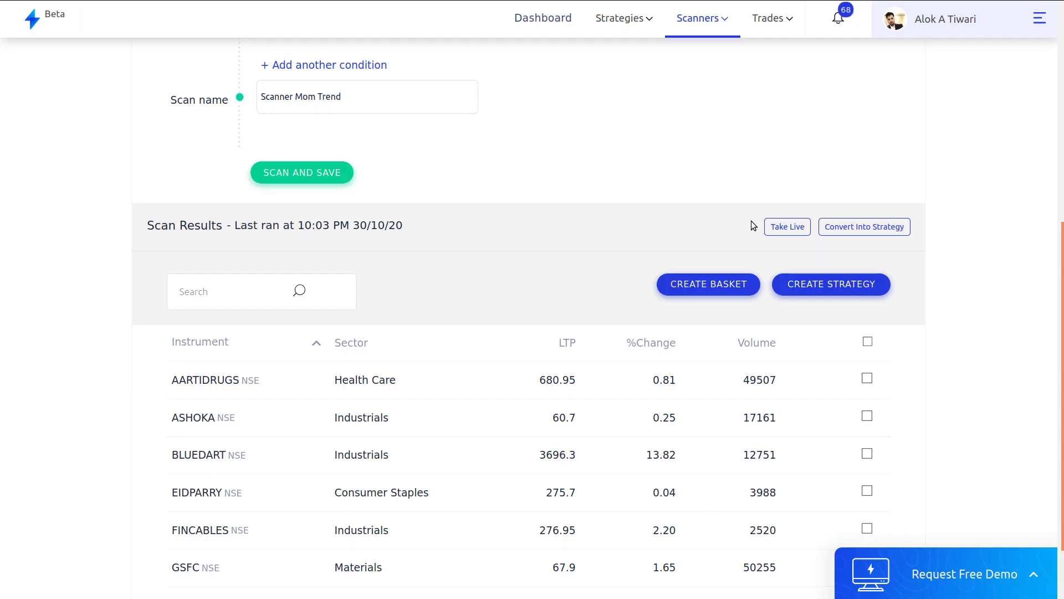
{"action": "scroll", "coordinate": [752, 224], "scroll_direction": "up", "scroll_amount": 6}
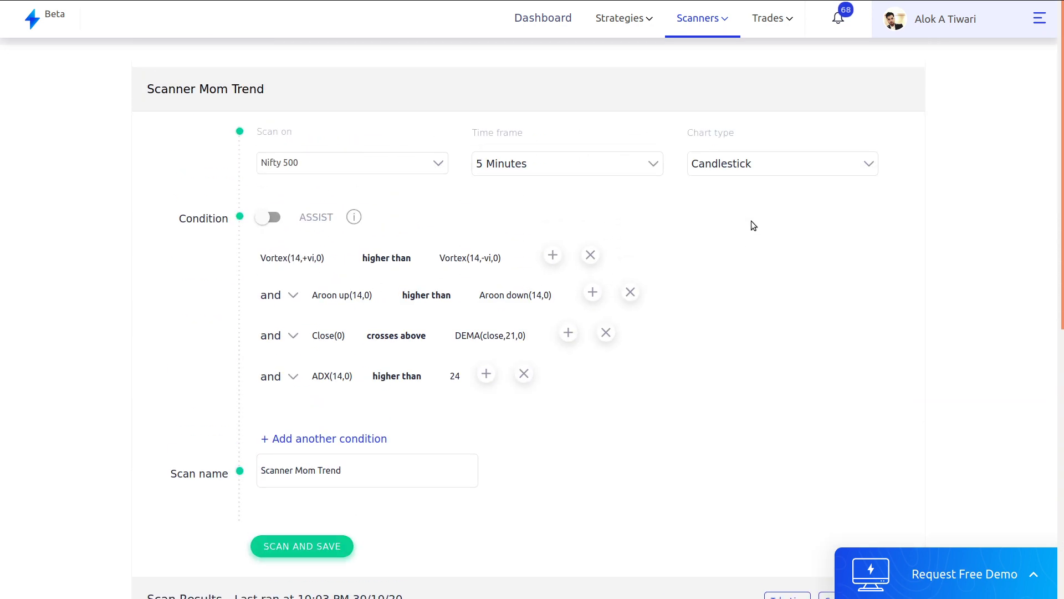
{"action": "left_click", "coordinate": [619, 157]}
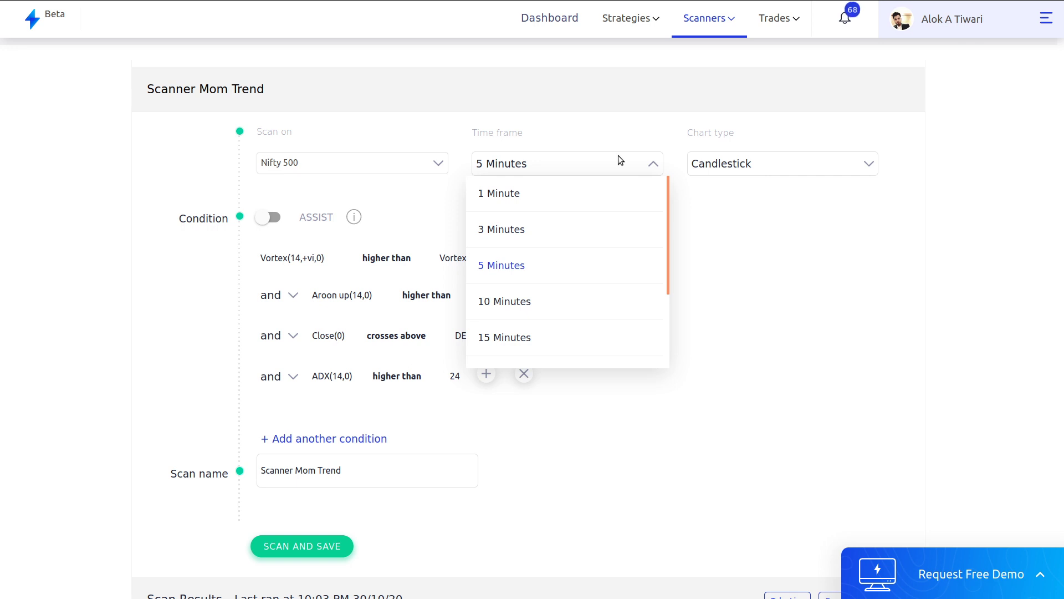
{"action": "left_click", "coordinate": [587, 130]}
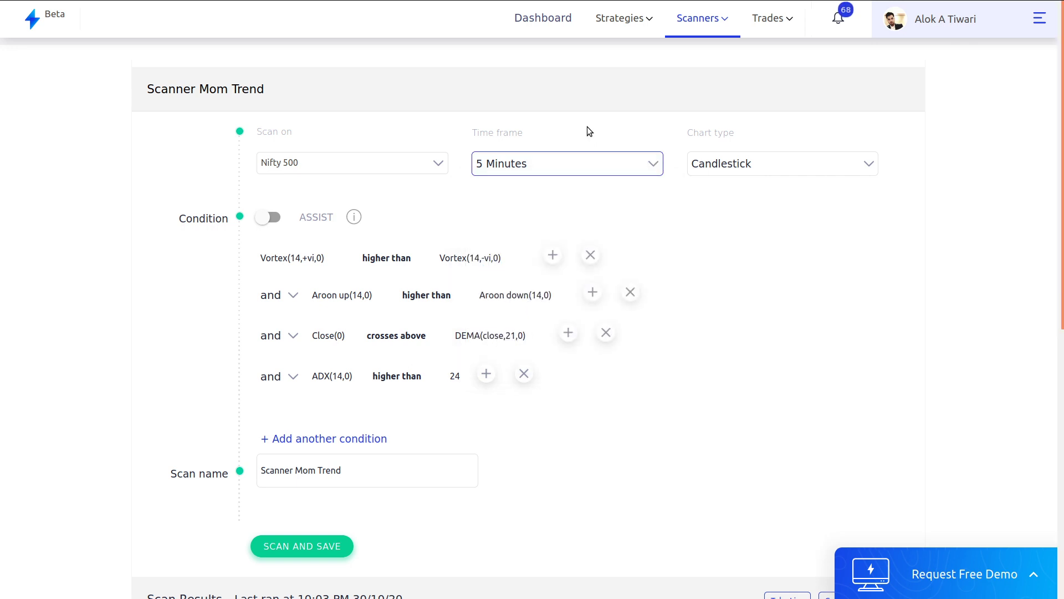
{"action": "scroll", "coordinate": [589, 130], "scroll_direction": "down", "scroll_amount": 3}
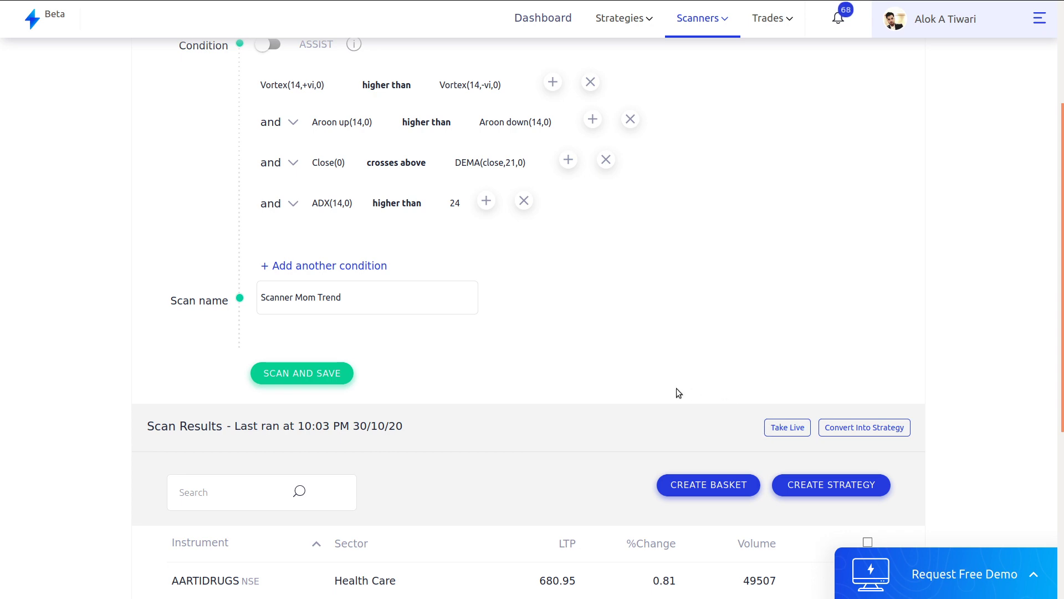
{"action": "scroll", "coordinate": [676, 393], "scroll_direction": "down", "scroll_amount": 5}
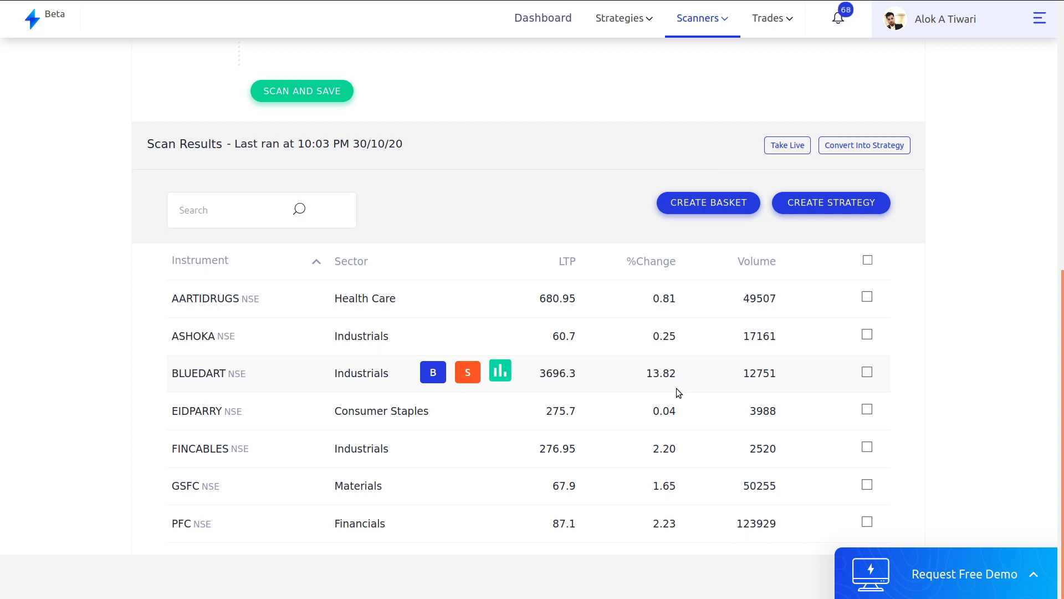
Step: Inspect BLUEDART's analysis on the 30, 15 and 5 minute time frames, including the 5-minute technicals, and close it
{"action": "left_click", "coordinate": [503, 370]}
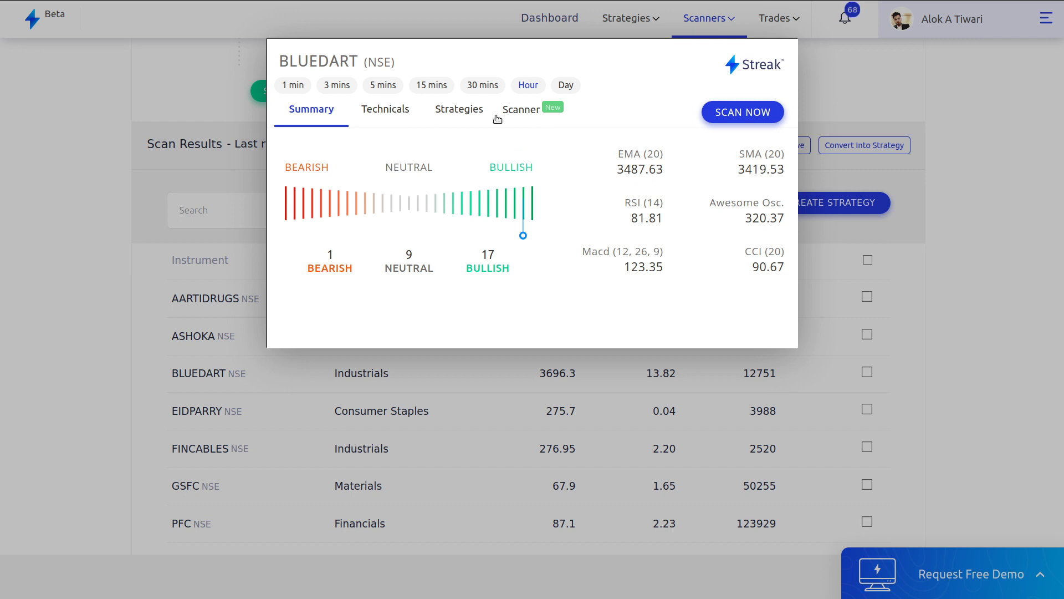
{"action": "left_click", "coordinate": [468, 84]}
{"action": "left_click", "coordinate": [432, 85]}
{"action": "left_click", "coordinate": [394, 85]}
{"action": "left_click", "coordinate": [369, 110]}
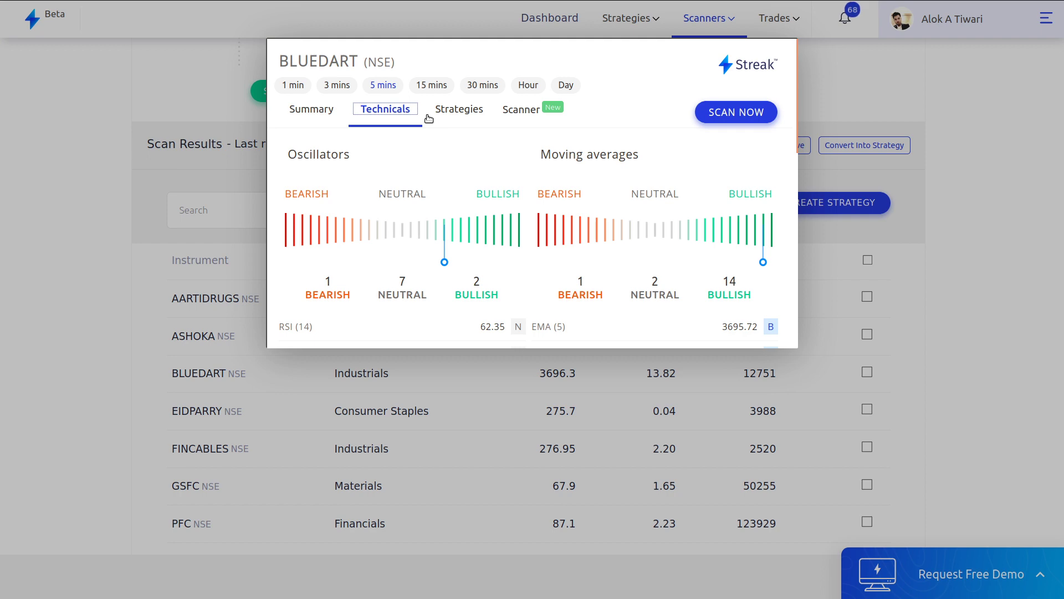
{"action": "left_click", "coordinate": [813, 91]}
Step: Switch to the presentation and advance to the Bearish Scanner slide to read its conditions
{"action": "scroll", "coordinate": [526, 317], "scroll_direction": "up", "scroll_amount": 10}
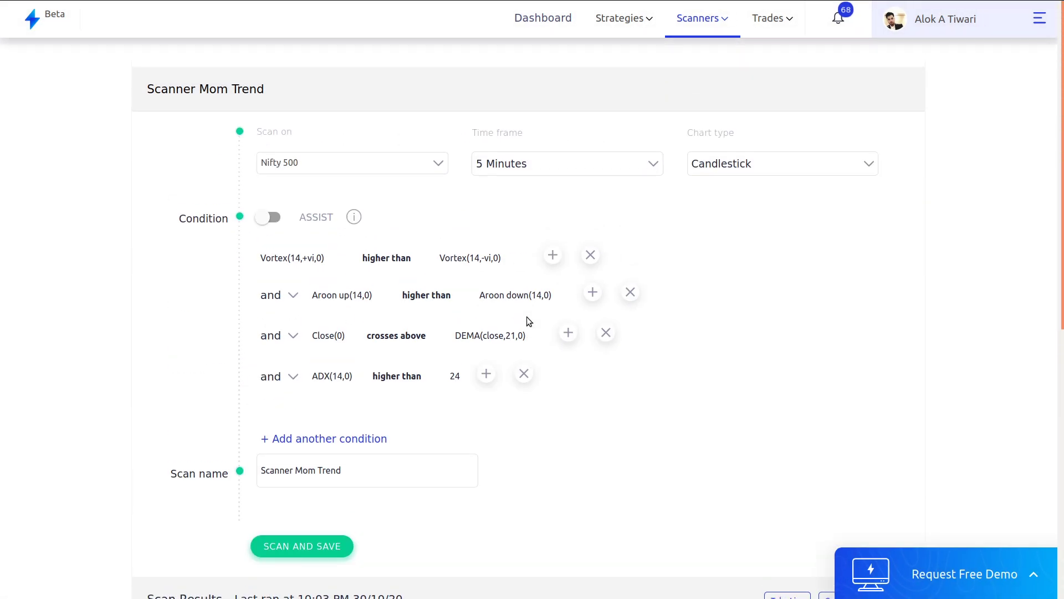
{"action": "key", "text": "alt+Tab"}
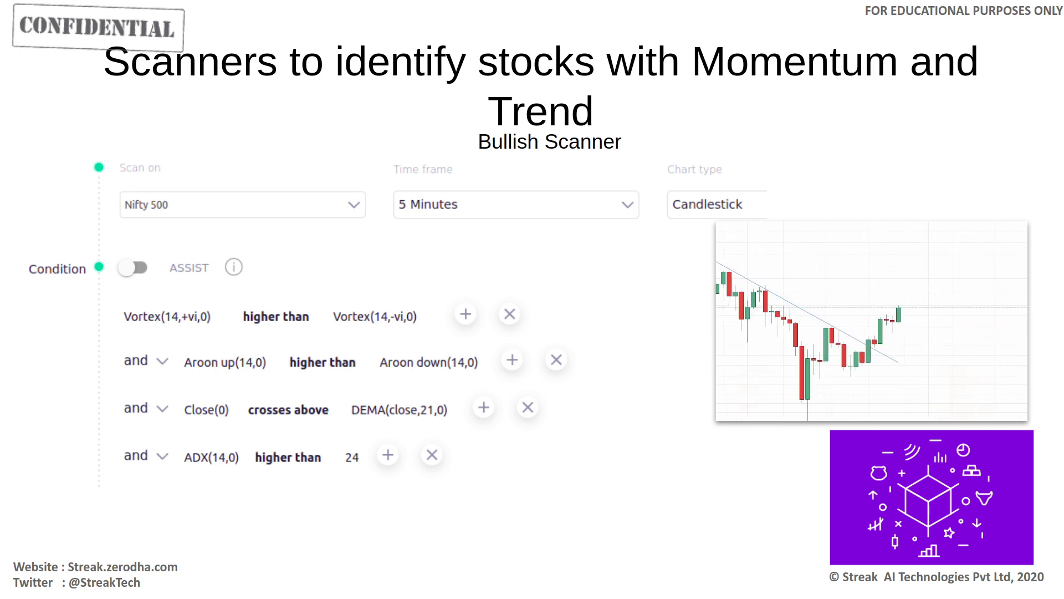
{"action": "key", "text": "Right"}
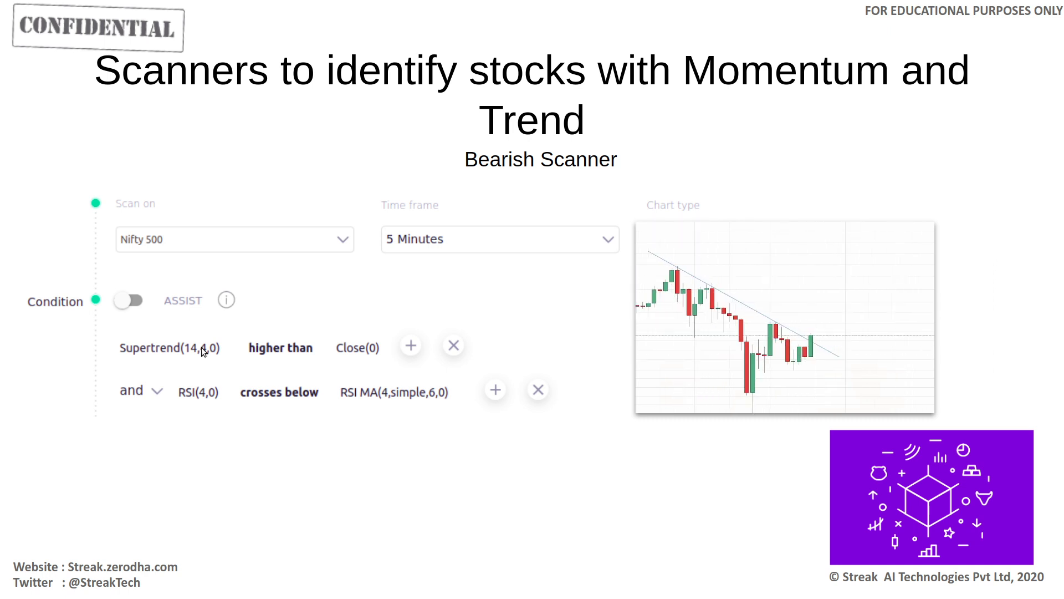
Step: Switch back to Streak and start a blank new scan from My Scans
{"action": "key", "text": "alt+Tab"}
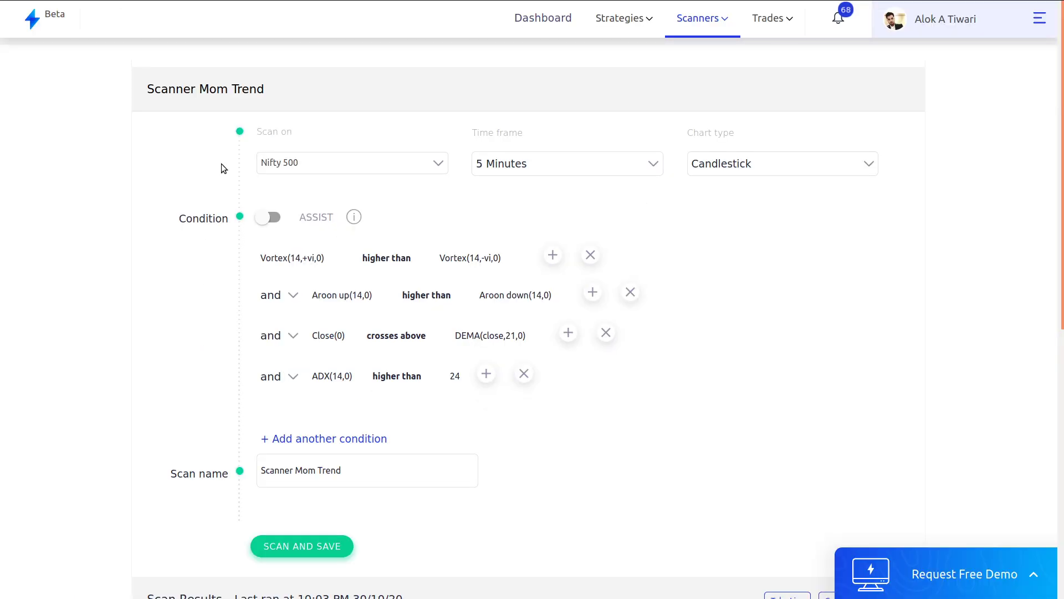
{"action": "left_click", "coordinate": [693, 27]}
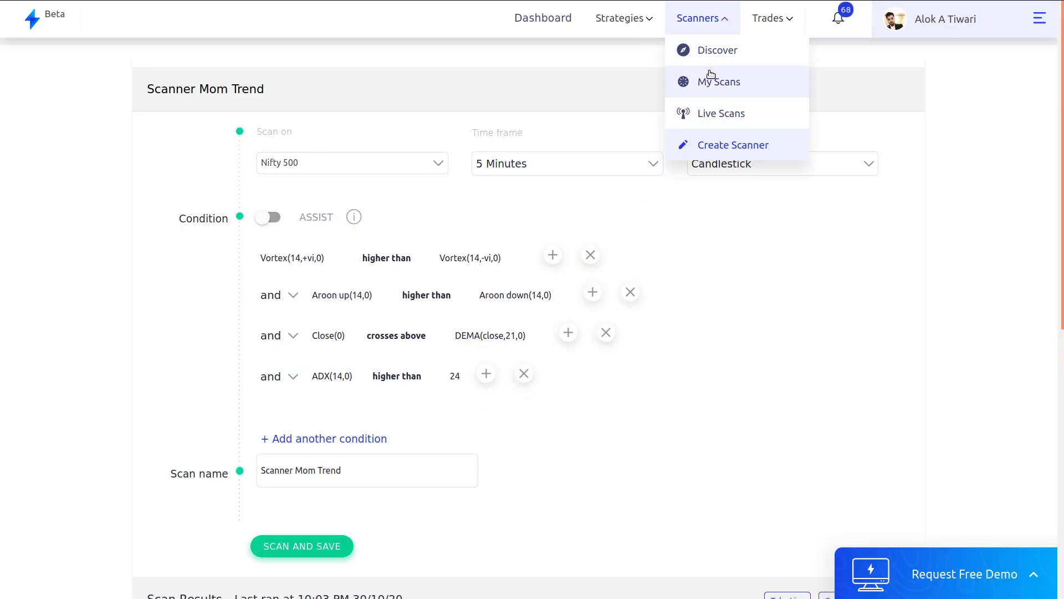
{"action": "left_click", "coordinate": [716, 90]}
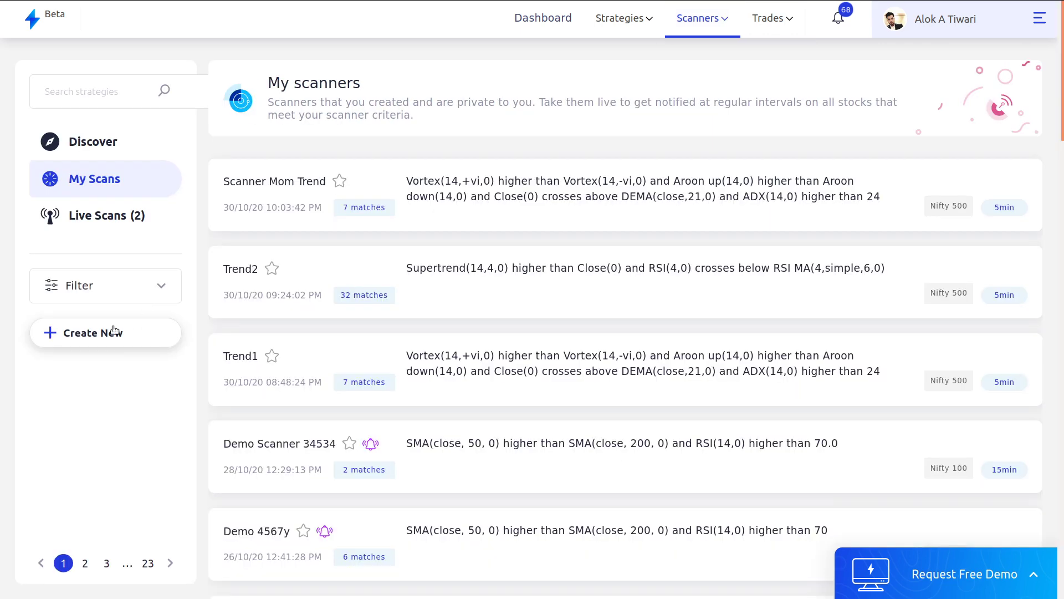
{"action": "left_click", "coordinate": [113, 329]}
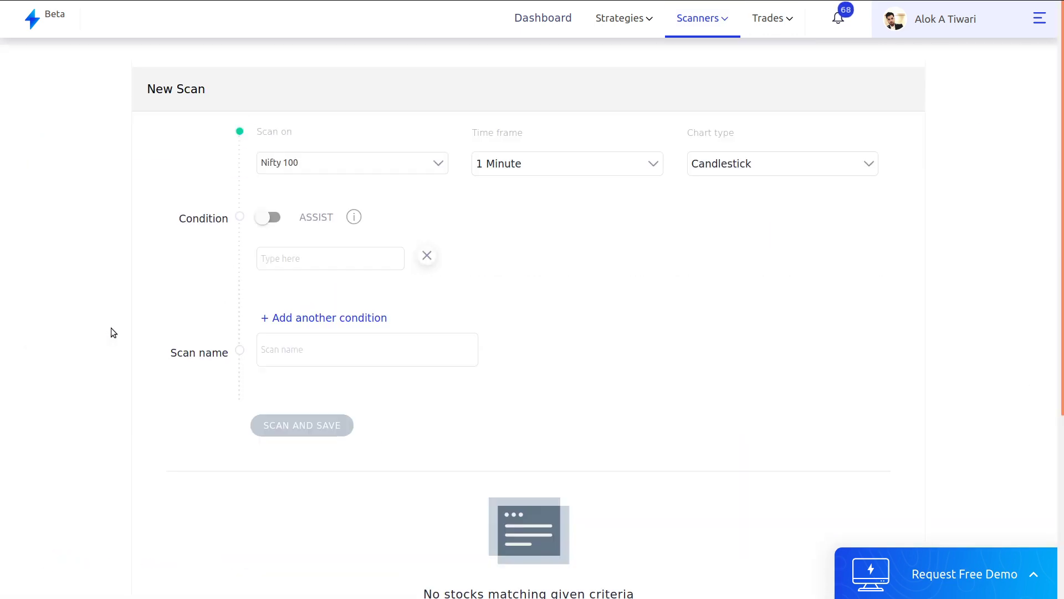
Step: Set the new scan to run on Nifty 500 with a 5 Minutes time frame
{"action": "left_click", "coordinate": [344, 261]}
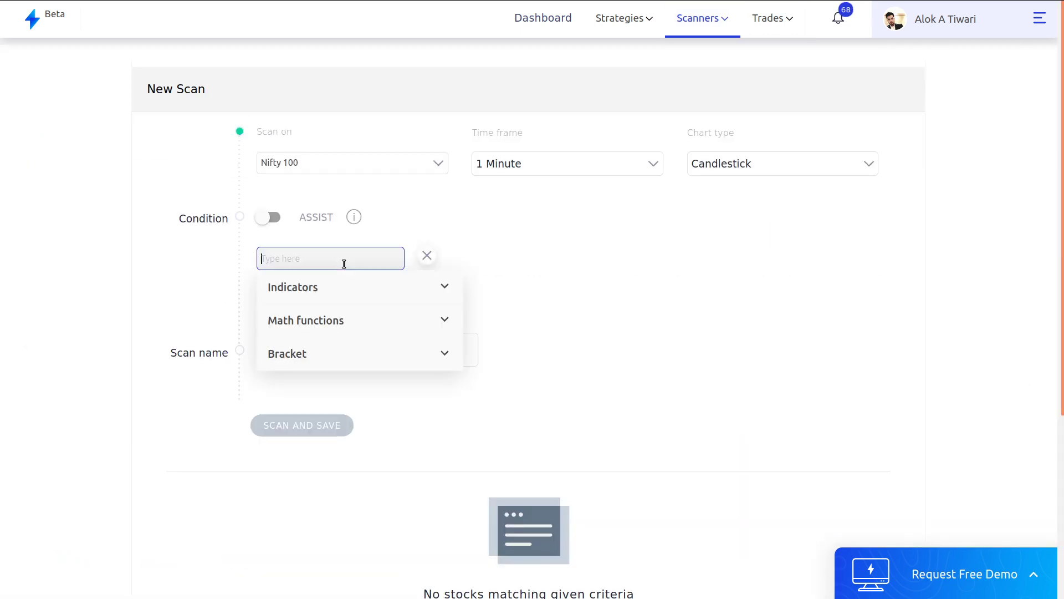
{"action": "left_click", "coordinate": [330, 161]}
{"action": "left_click", "coordinate": [314, 281]}
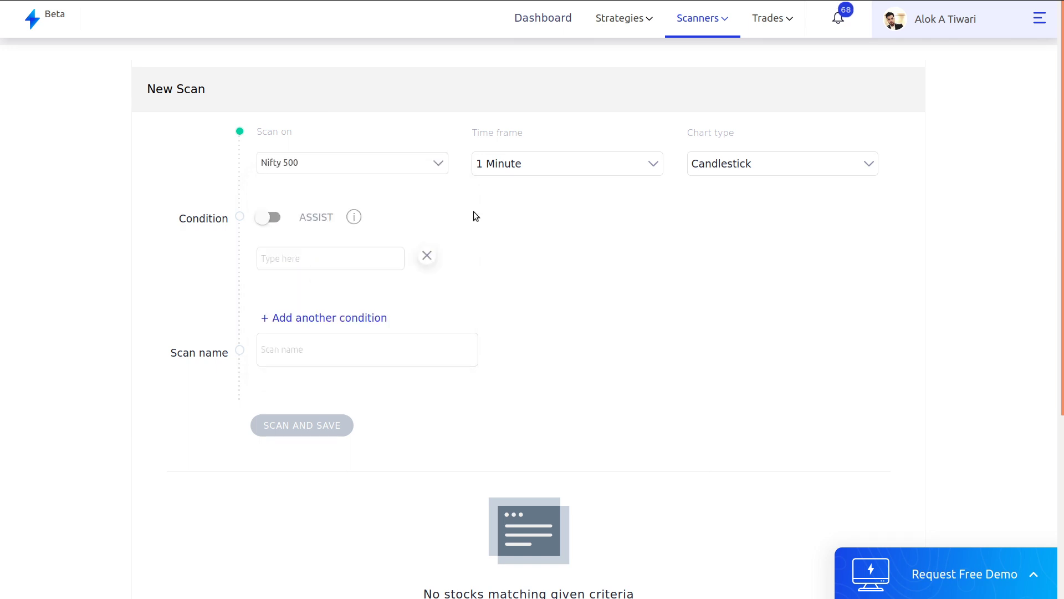
{"action": "left_click", "coordinate": [513, 165]}
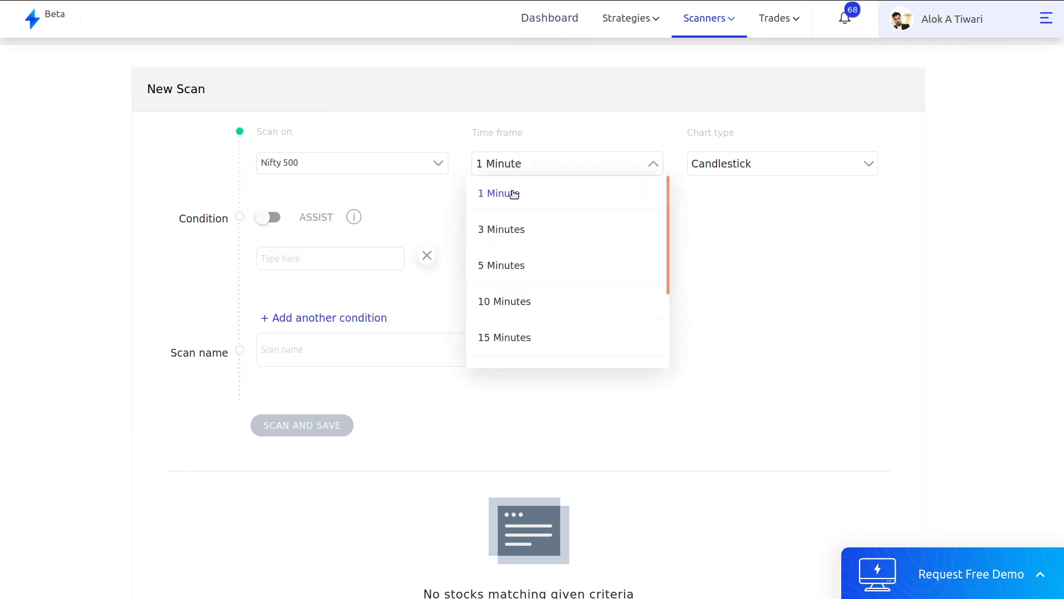
{"action": "left_click", "coordinate": [515, 266]}
Step: Start the first condition with the Supertrend indicator, using period 14 and multiplier 4
{"action": "left_click", "coordinate": [350, 258]}
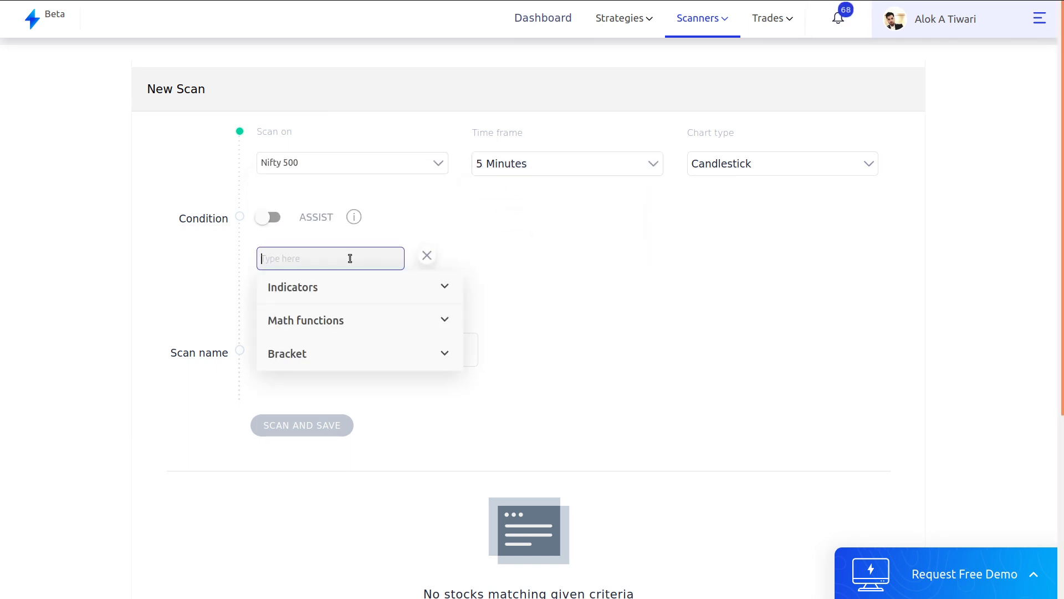
{"action": "type", "text": "sup"}
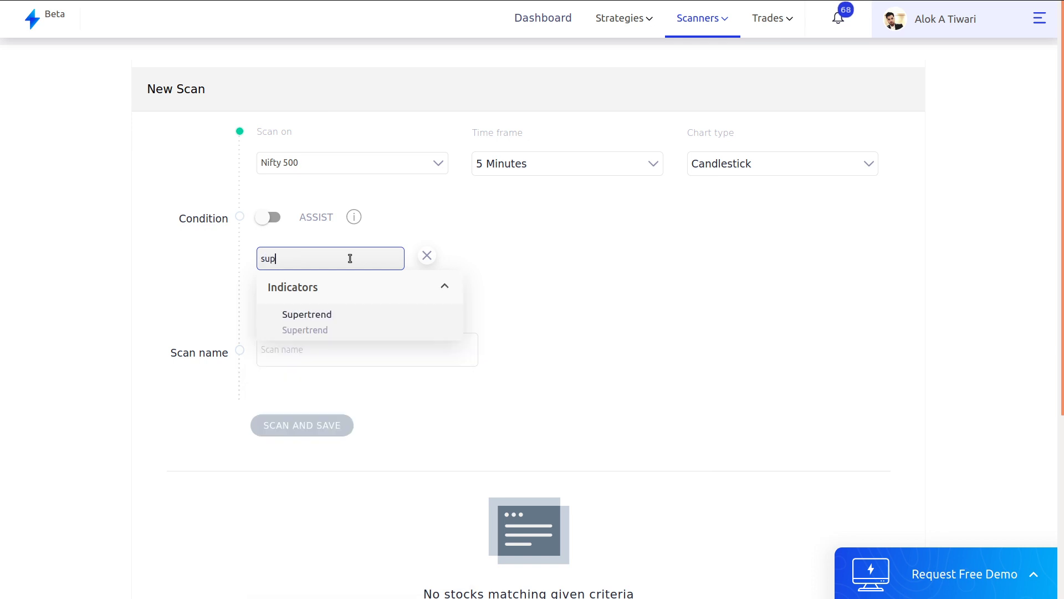
{"action": "left_click", "coordinate": [385, 325]}
{"action": "left_click", "coordinate": [320, 340]}
{"action": "key", "text": "BackSpace"}
{"action": "type", "text": "14"}
{"action": "key", "text": "Tab"}
{"action": "type", "text": "4"}
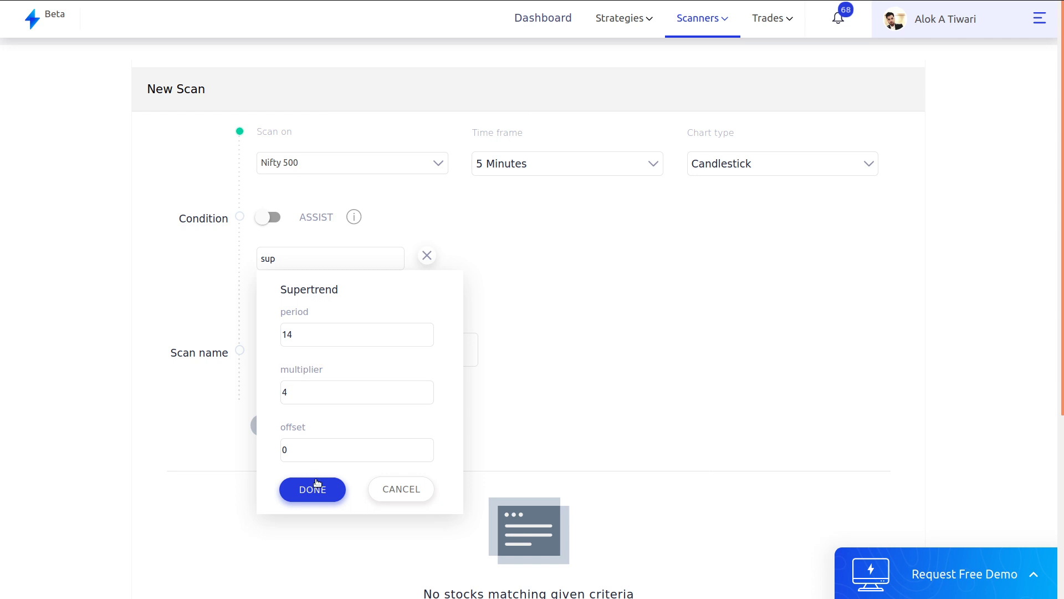
{"action": "left_click", "coordinate": [315, 484]}
Step: Complete the Supertrend condition as higher than Close with offset 0
{"action": "left_click", "coordinate": [383, 256]}
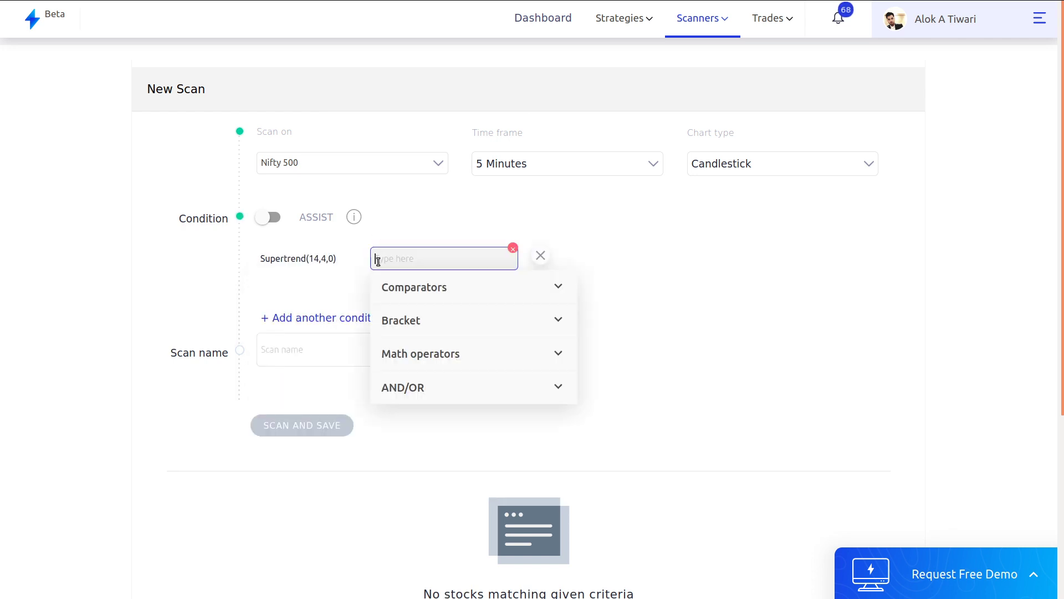
{"action": "type", "text": "high"}
{"action": "left_click", "coordinate": [425, 318]}
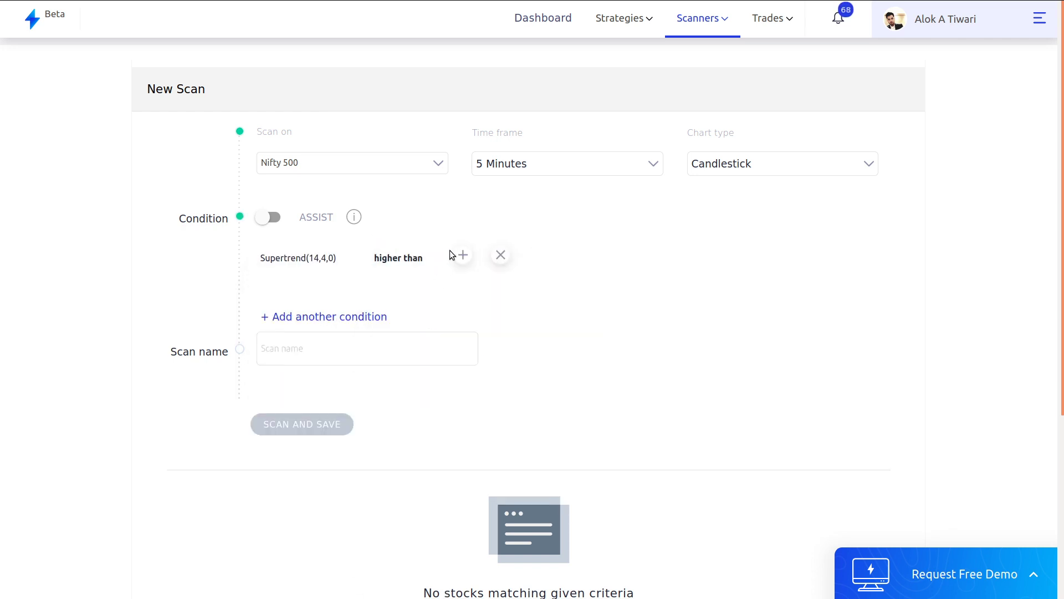
{"action": "left_click", "coordinate": [464, 255]}
{"action": "type", "text": "clo"}
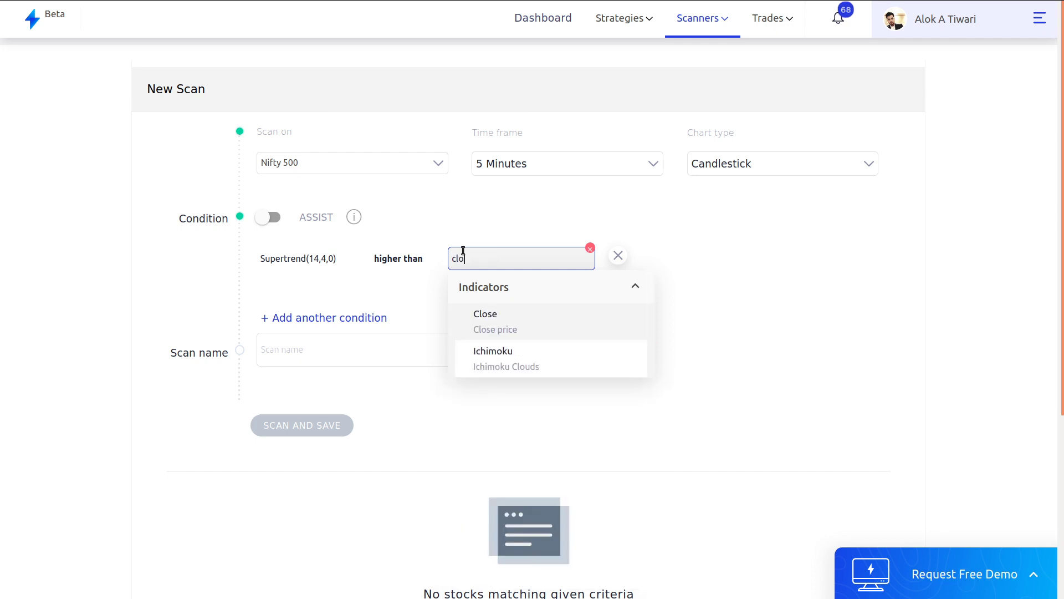
{"action": "left_click", "coordinate": [505, 324]}
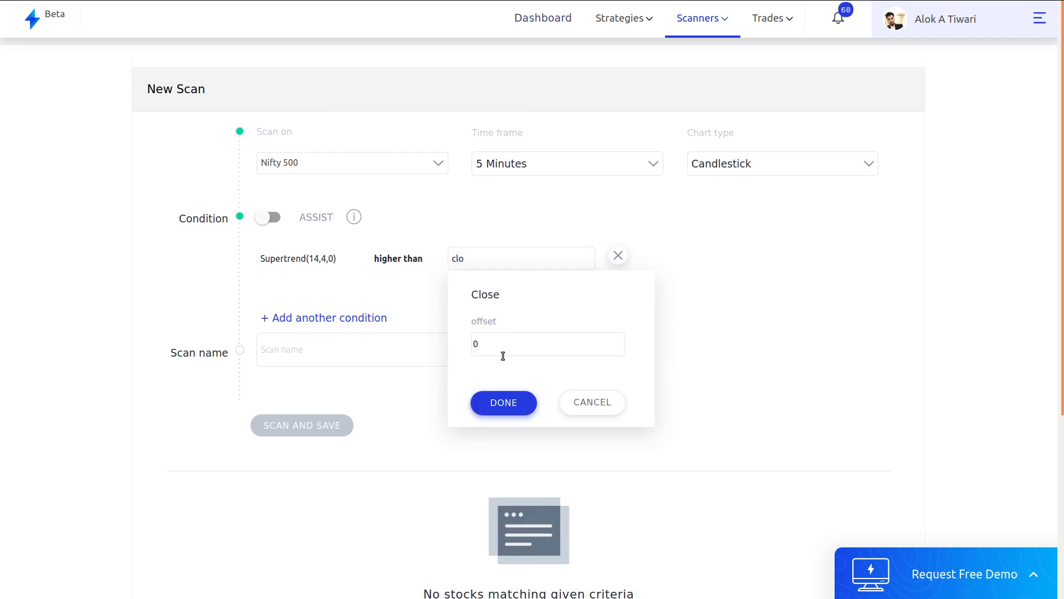
{"action": "left_click", "coordinate": [503, 403]}
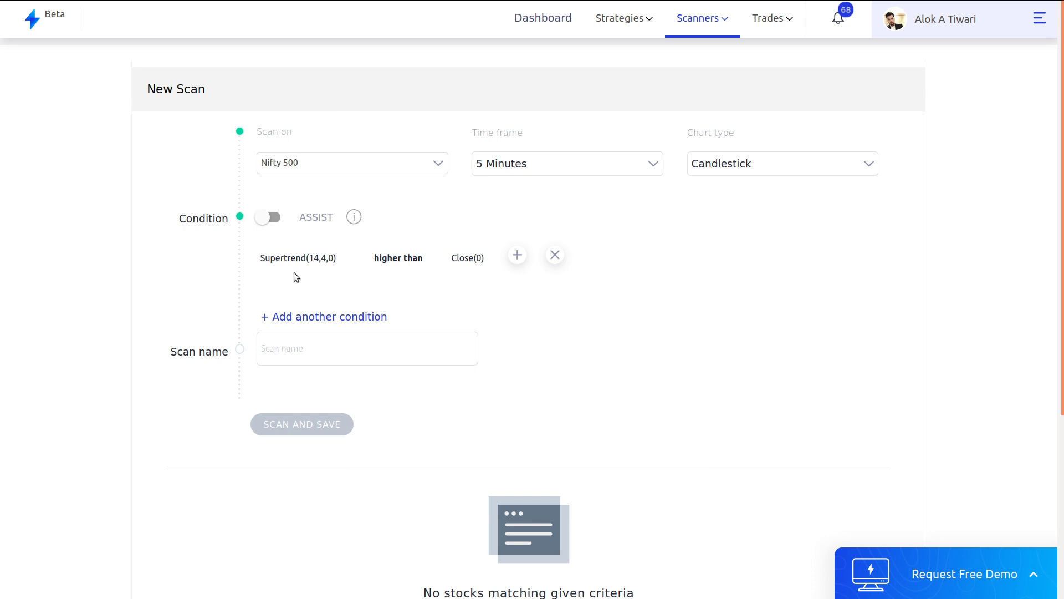
Step: Add a second condition joined with "and", using RSI with period 4 and the "crosses below" comparator
{"action": "left_click", "coordinate": [337, 316]}
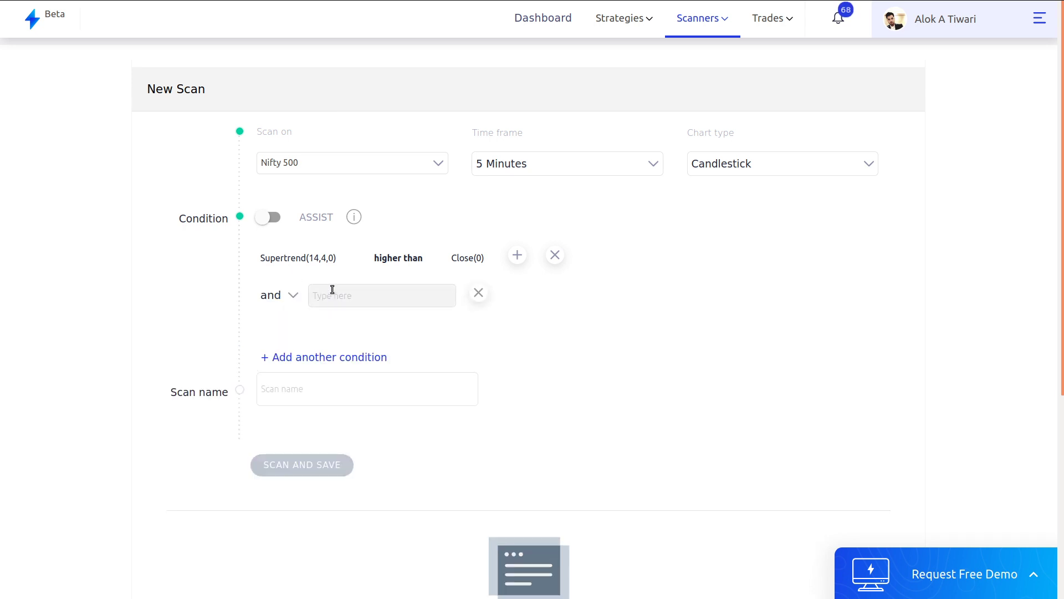
{"action": "left_click", "coordinate": [332, 289]}
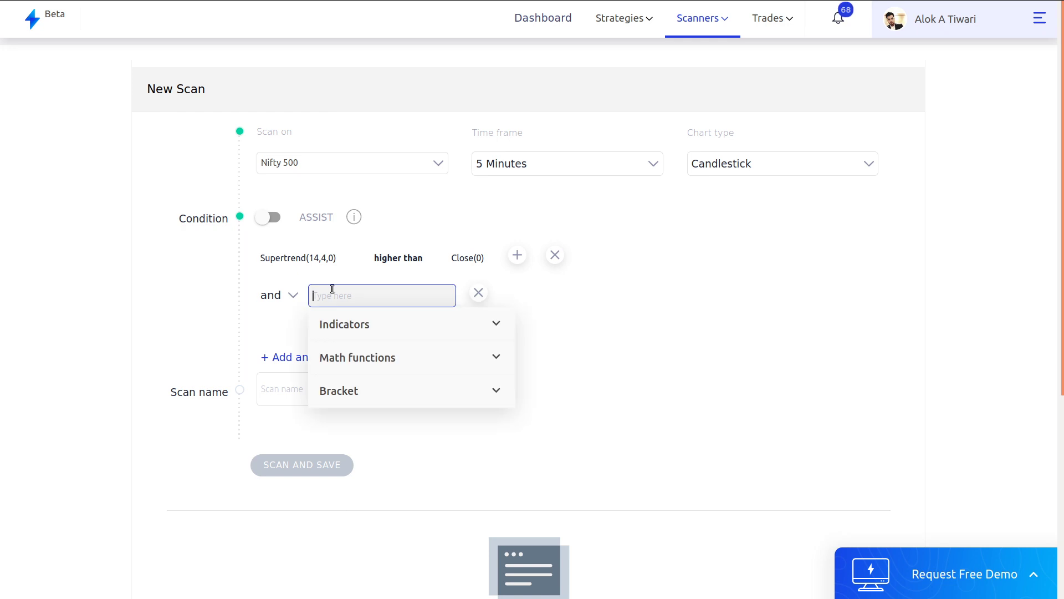
{"action": "type", "text": "rsi"}
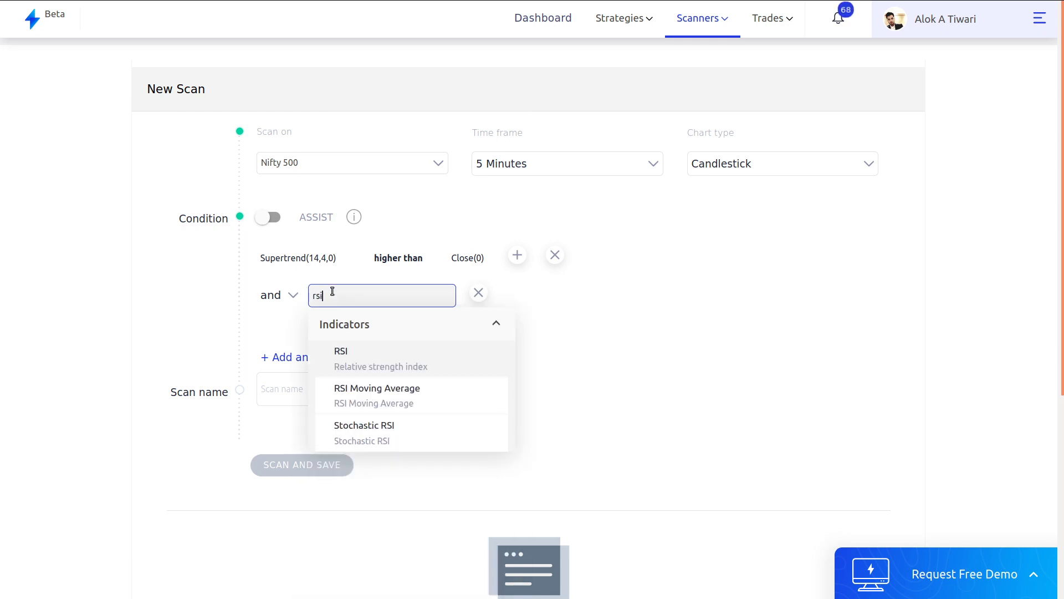
{"action": "left_click", "coordinate": [363, 355]}
{"action": "left_click", "coordinate": [365, 371]}
{"action": "key", "text": "Left"}
{"action": "key", "text": "BackSpace"}
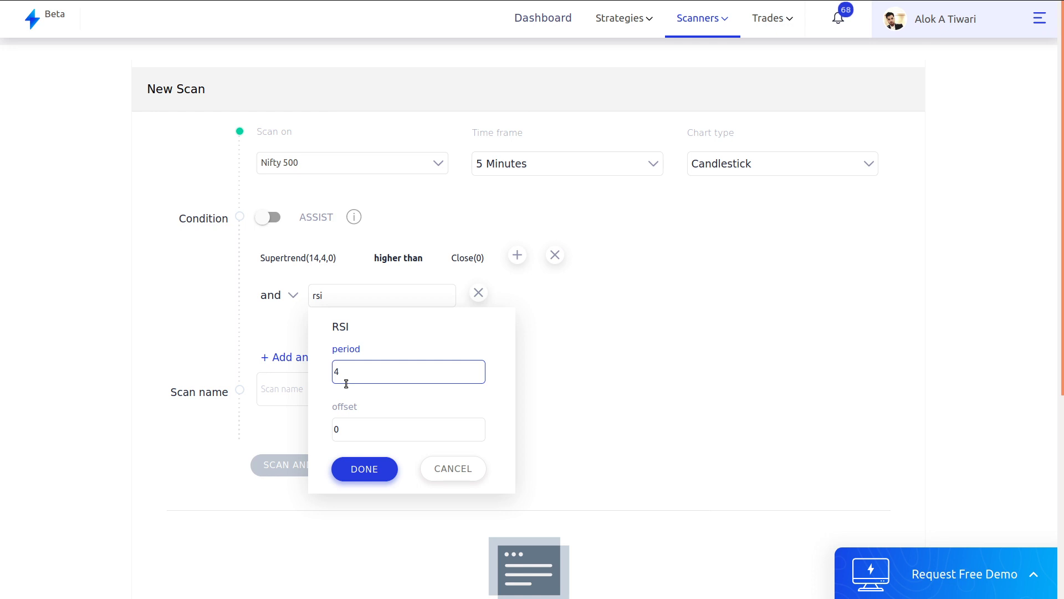
{"action": "left_click", "coordinate": [355, 466]}
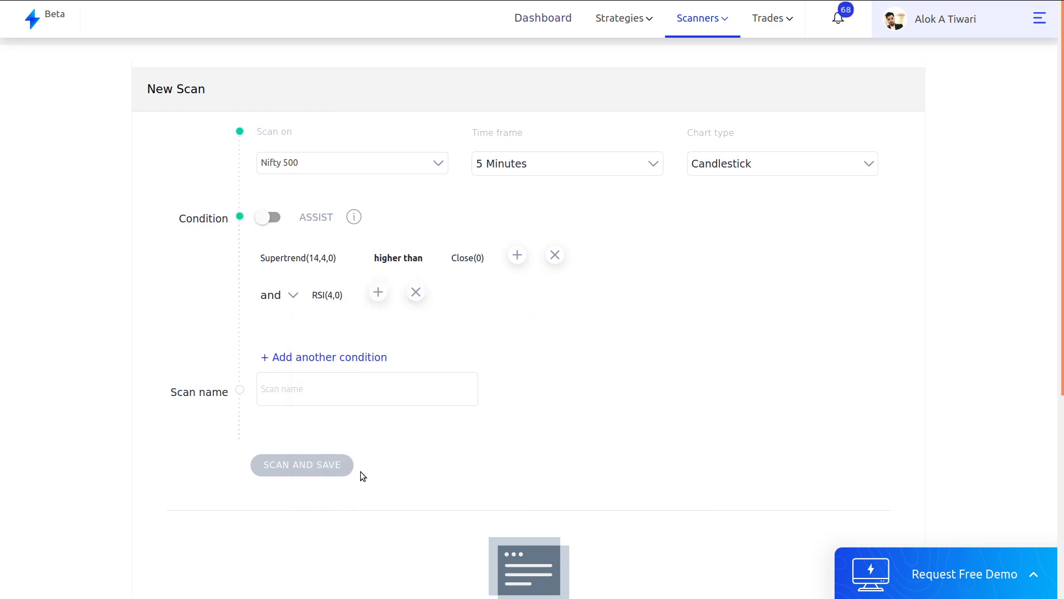
{"action": "left_click", "coordinate": [378, 293]}
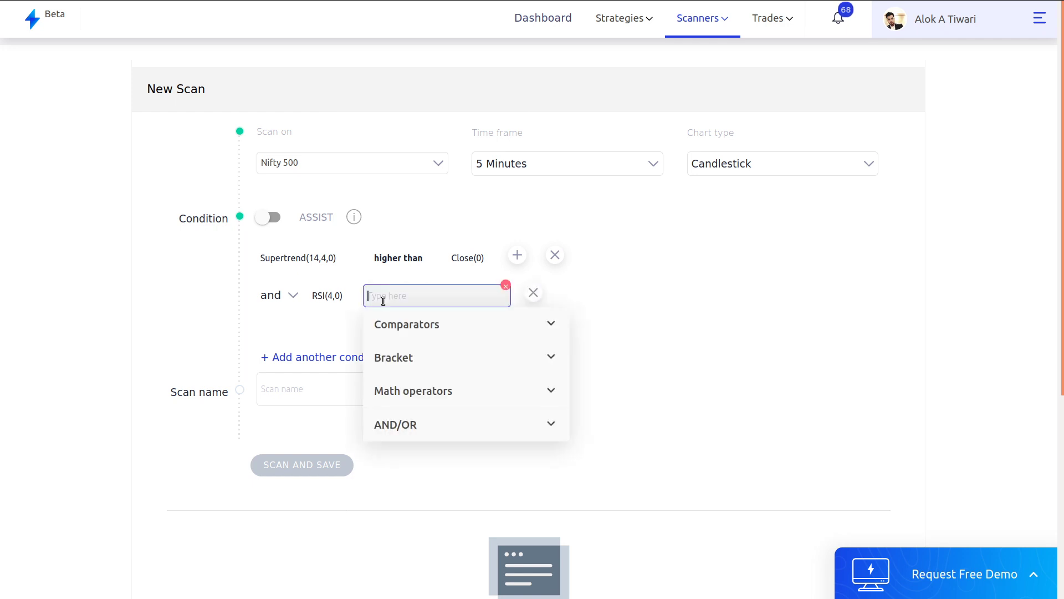
{"action": "type", "text": "cr"}
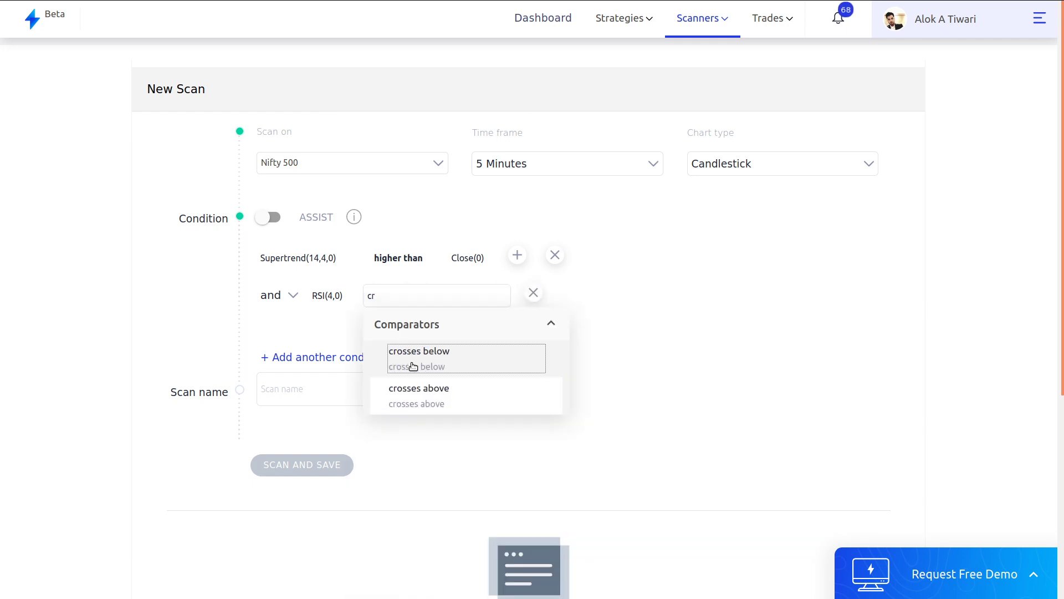
{"action": "left_click", "coordinate": [411, 363]}
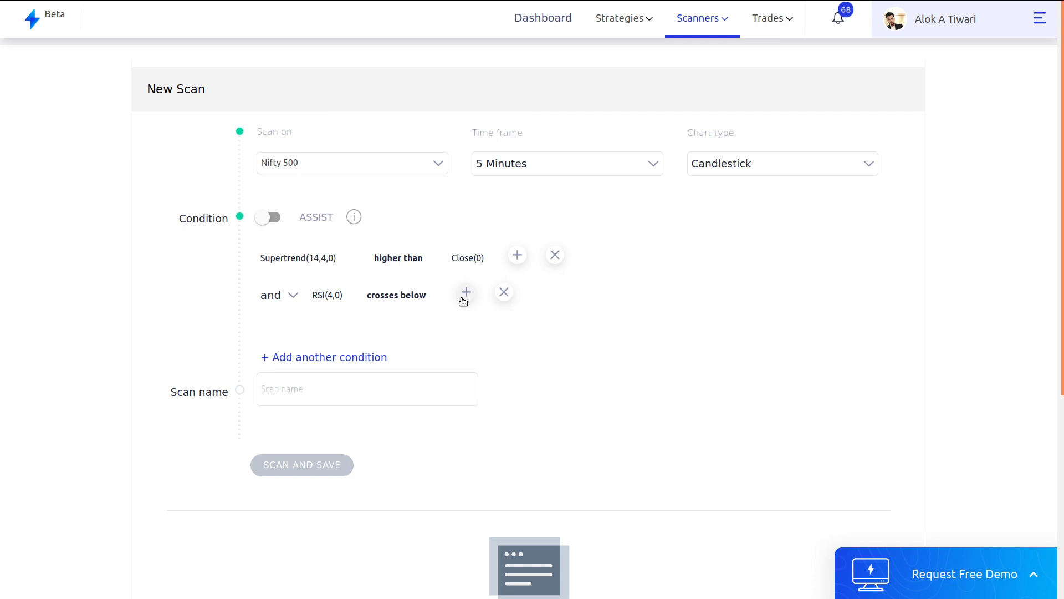
Step: Complete the RSI condition with RSI Moving Average, using period 4 and ma period 6
{"action": "left_click", "coordinate": [465, 298]}
{"action": "type", "text": "movin"}
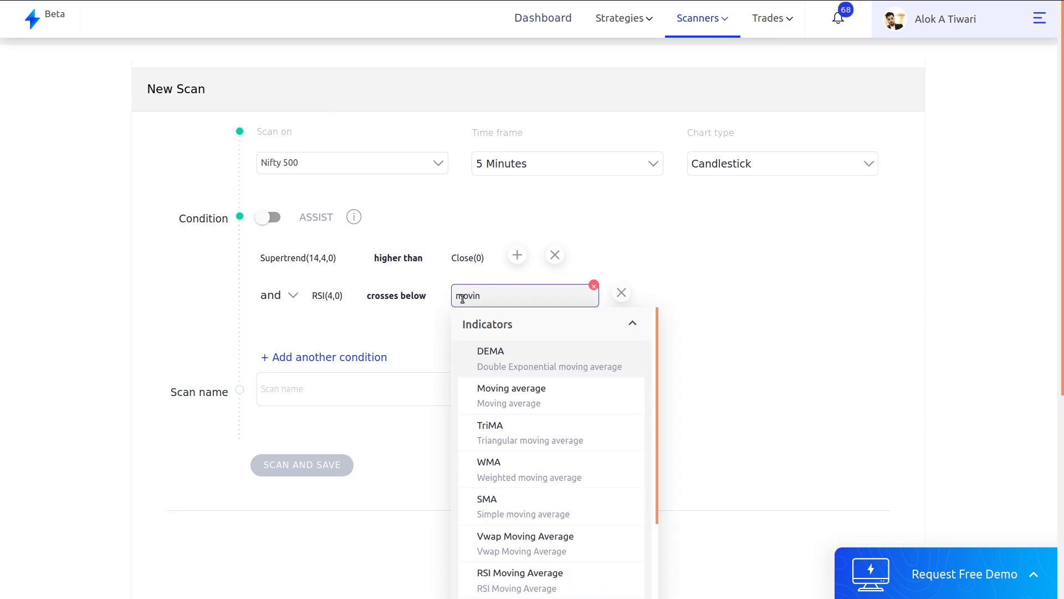
{"action": "scroll", "coordinate": [561, 498], "scroll_direction": "down", "scroll_amount": 1}
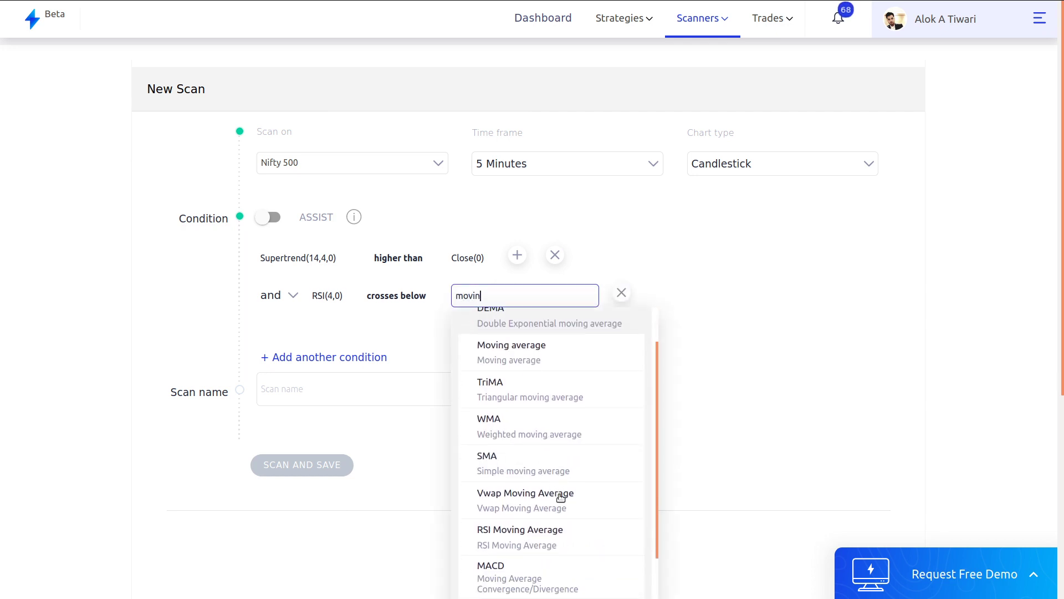
{"action": "left_click", "coordinate": [533, 537]}
{"action": "left_click", "coordinate": [537, 365]}
{"action": "key", "text": "BackSpace"}
{"action": "key", "text": "BackSpace"}
{"action": "type", "text": "4"}
{"action": "left_click", "coordinate": [519, 481]}
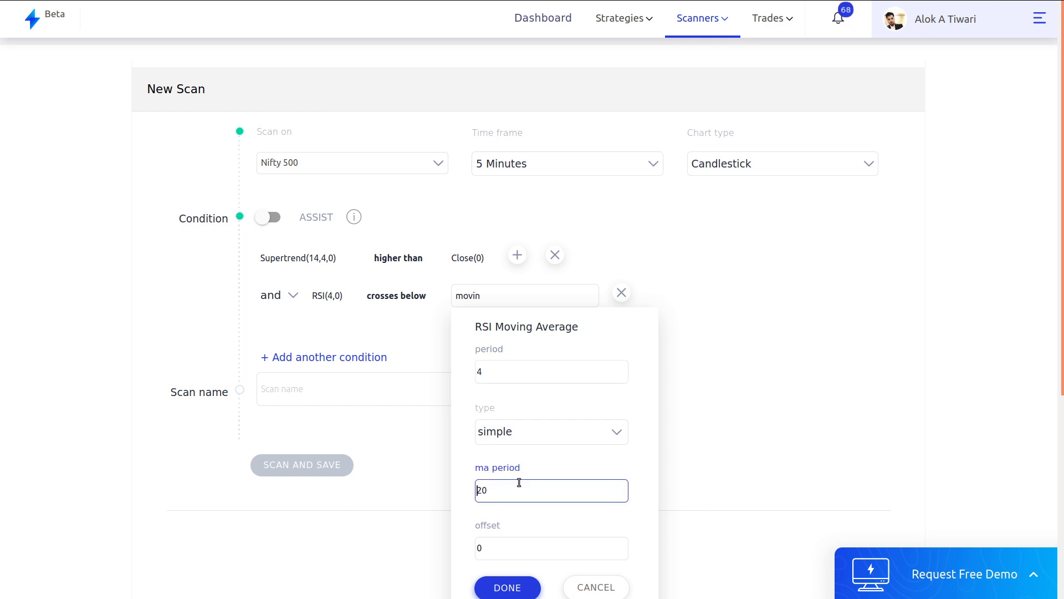
{"action": "key", "text": "Right"}
{"action": "key", "text": "Right"}
{"action": "key", "text": "BackSpace"}
{"action": "key", "text": "BackSpace"}
{"action": "type", "text": "6"}
{"action": "left_click", "coordinate": [517, 586]}
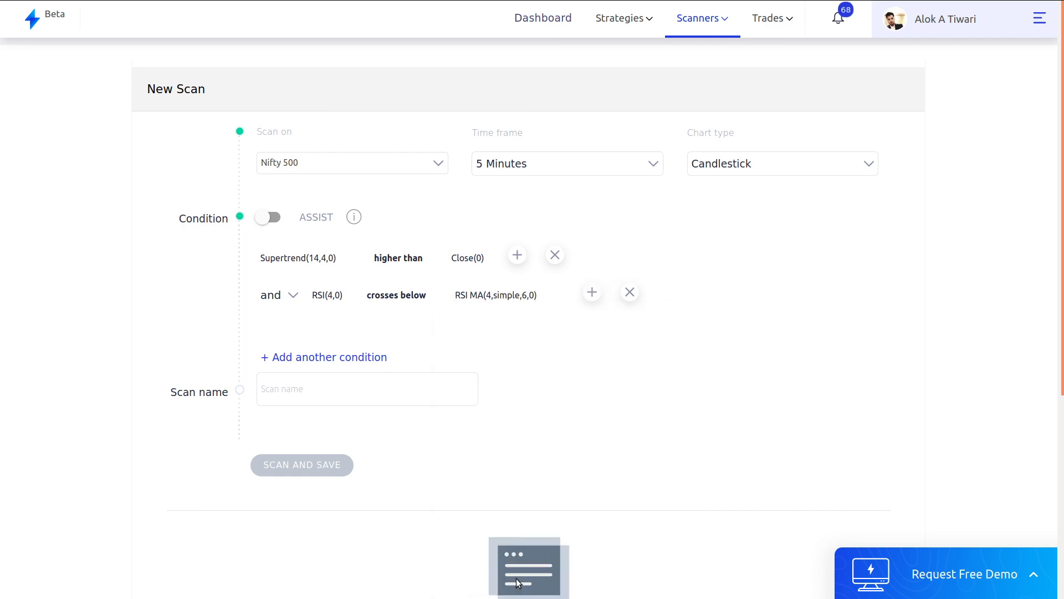
Step: Switch to the Kite chart of BLUEDART and remove the Chande Mtm and MACD studies
{"action": "key", "text": "ctrl+Tab"}
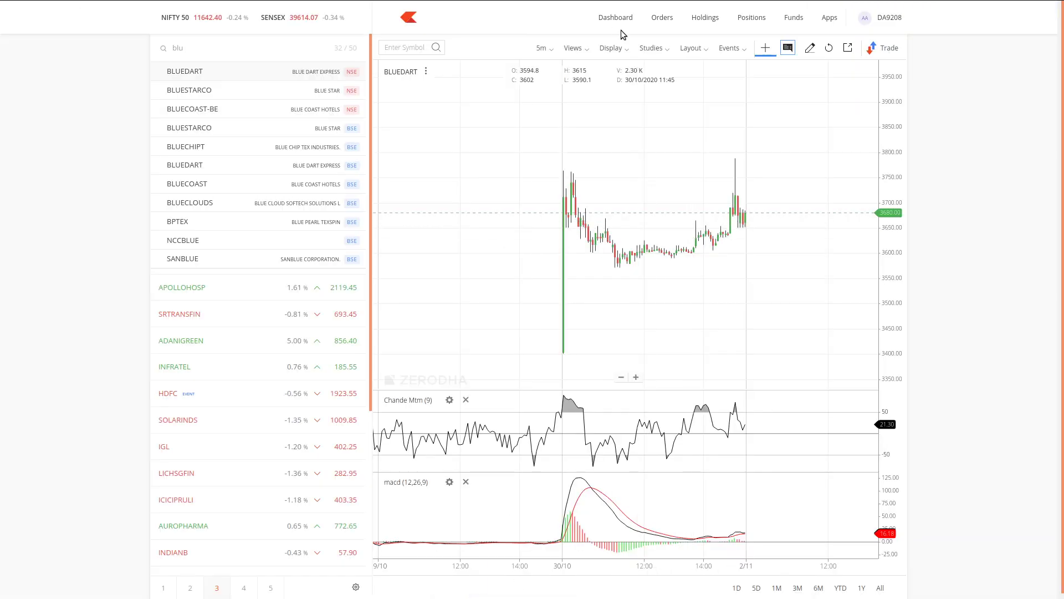
{"action": "mouse_move", "coordinate": [475, 408]}
{"action": "left_click", "coordinate": [466, 399]}
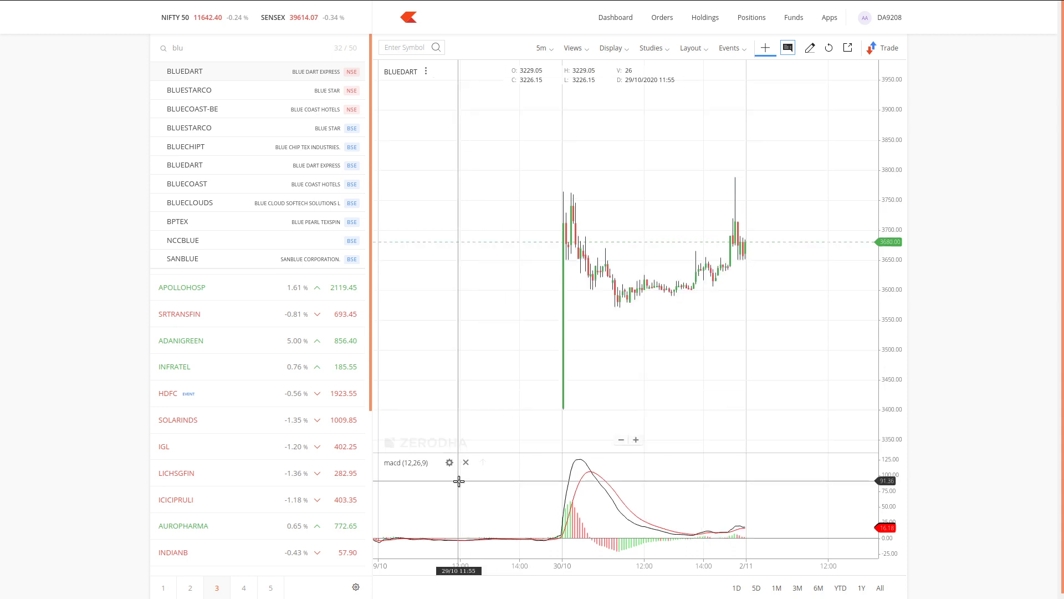
{"action": "left_click", "coordinate": [466, 461]}
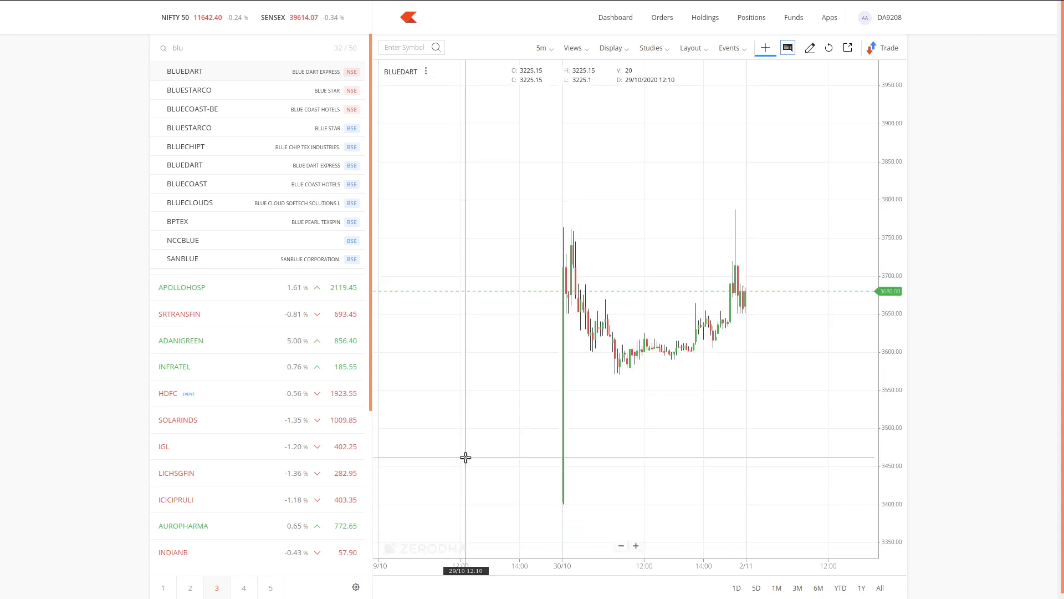
Step: Add an RSI study to the BLUEDART chart and set its period to 4
{"action": "left_click", "coordinate": [663, 60]}
{"action": "type", "text": "rsi"}
{"action": "left_click", "coordinate": [673, 99]}
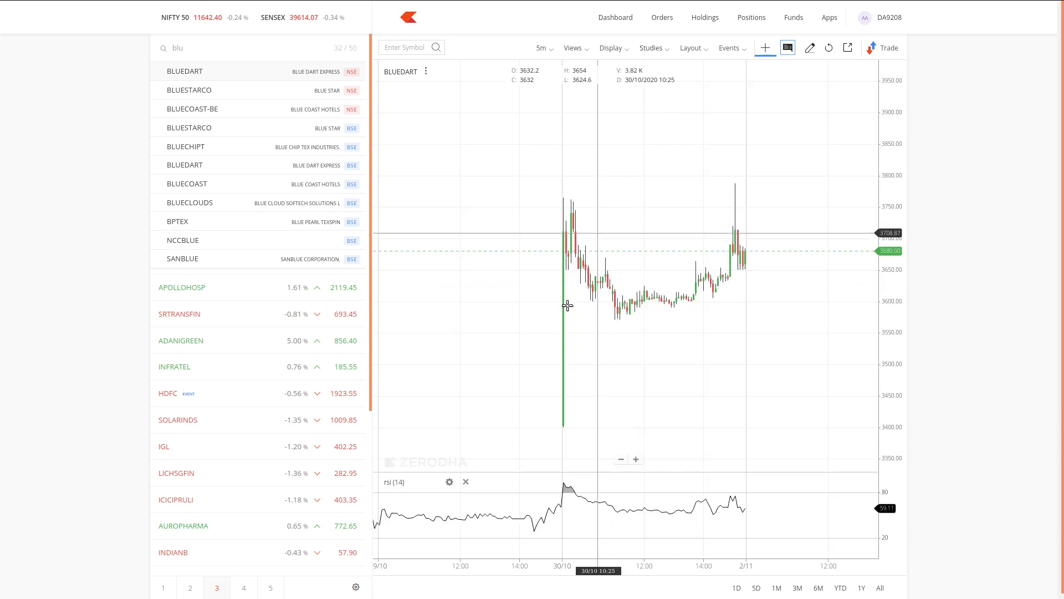
{"action": "left_click", "coordinate": [449, 482]}
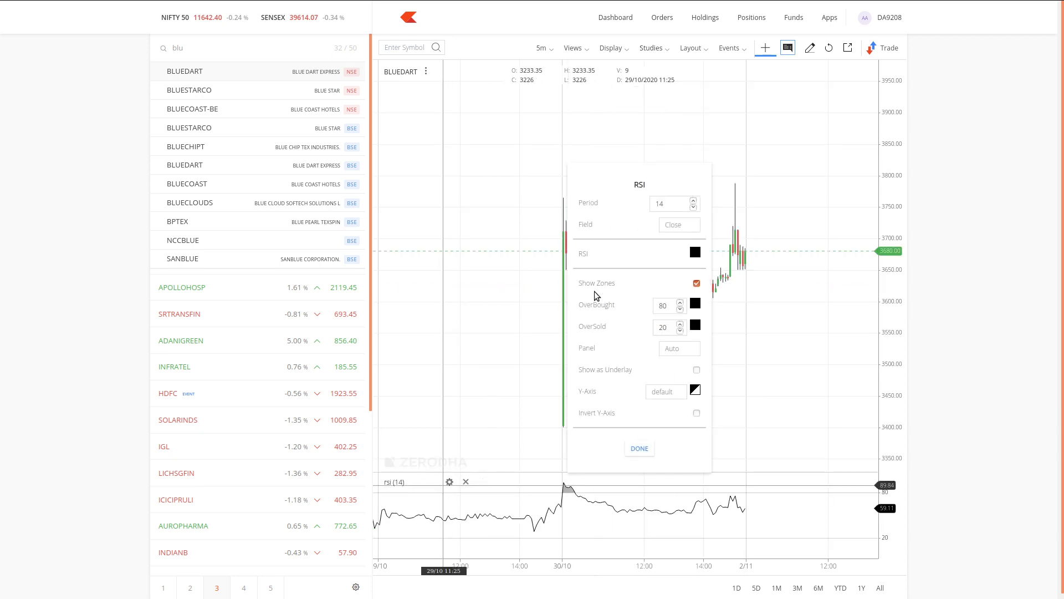
{"action": "left_click", "coordinate": [655, 204]}
{"action": "key", "text": "Delete"}
{"action": "left_click", "coordinate": [641, 450]}
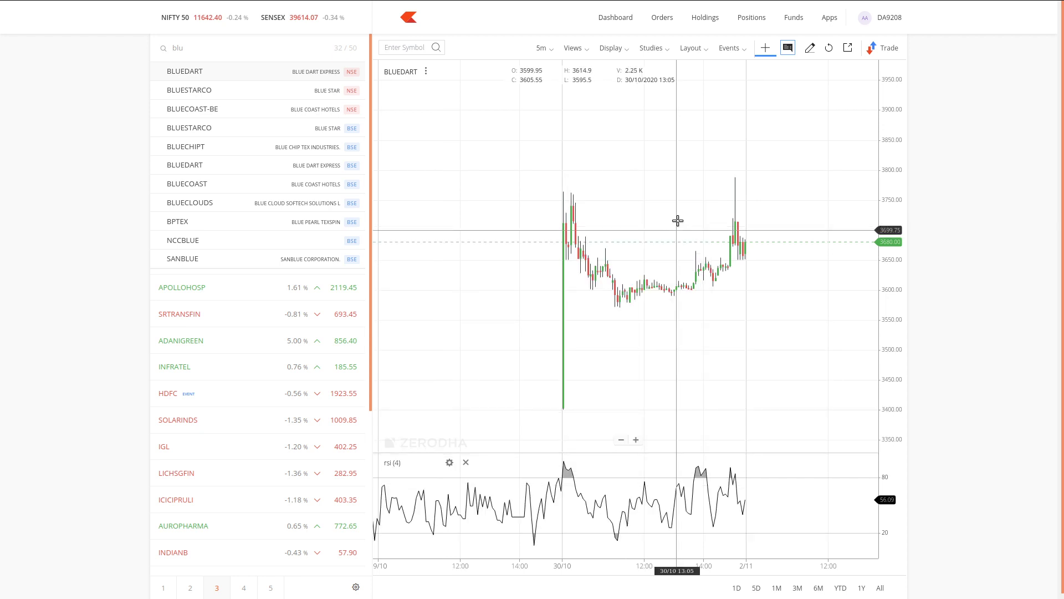
Step: Add a Moving Average study based on the RSI rsi (4) field with a period of 6
{"action": "left_click", "coordinate": [672, 49]}
{"action": "left_click", "coordinate": [675, 141]}
{"action": "type", "text": "movin"}
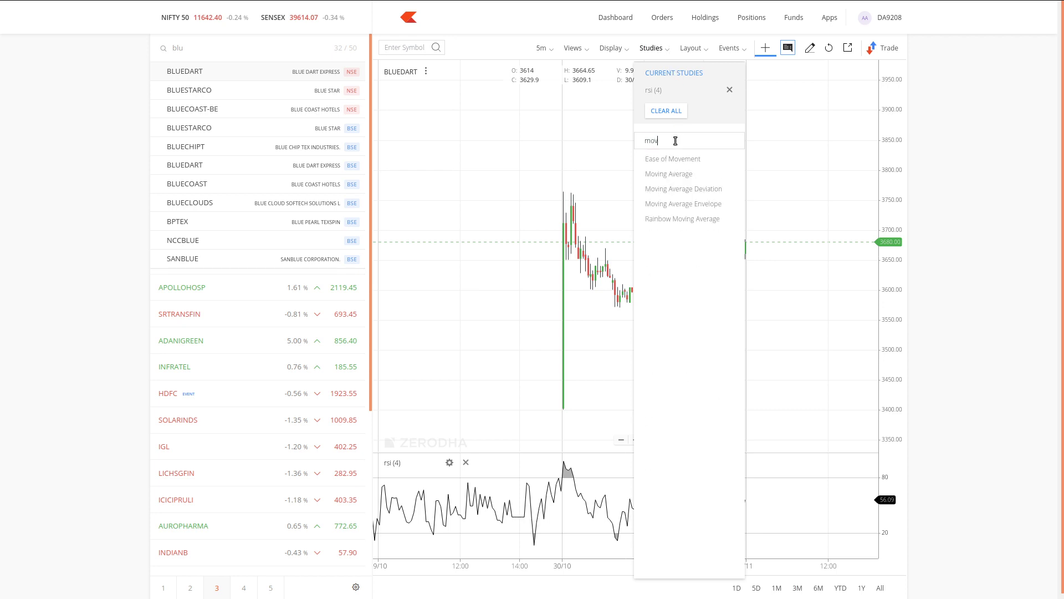
{"action": "left_click", "coordinate": [669, 159]}
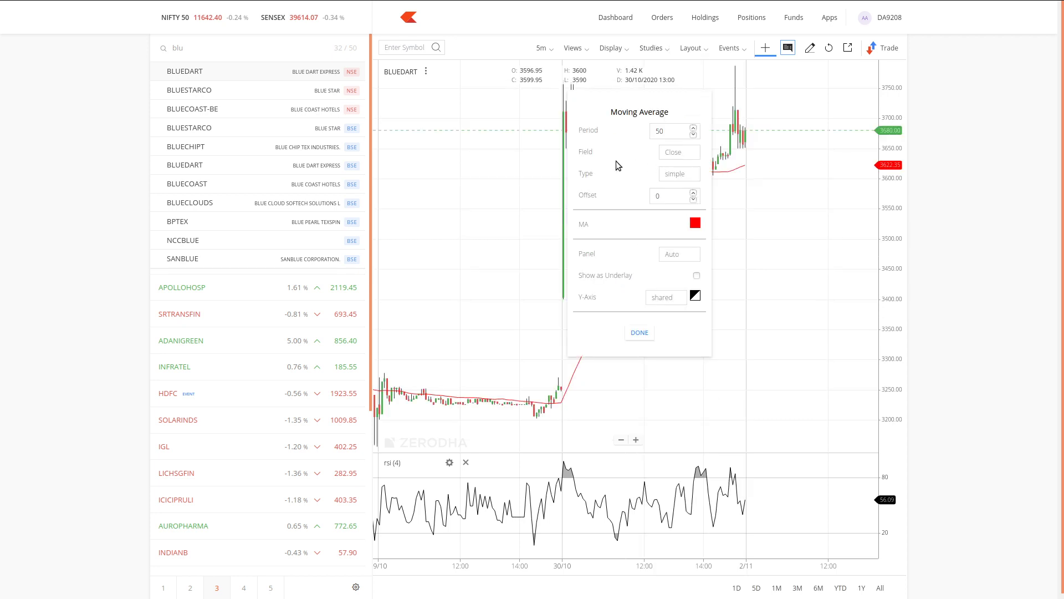
{"action": "left_click", "coordinate": [674, 159]}
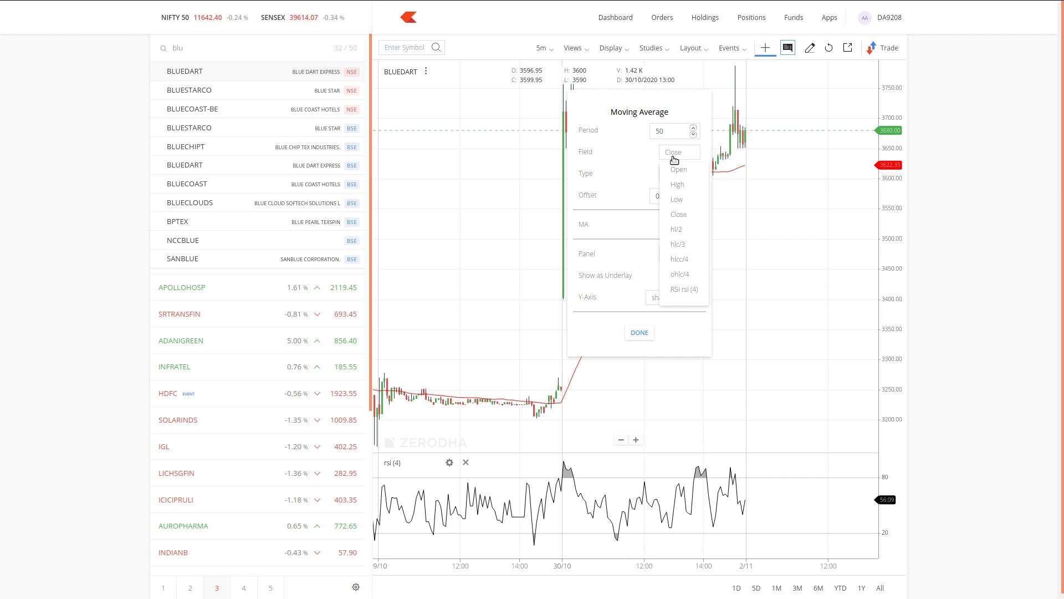
{"action": "left_click", "coordinate": [683, 290]}
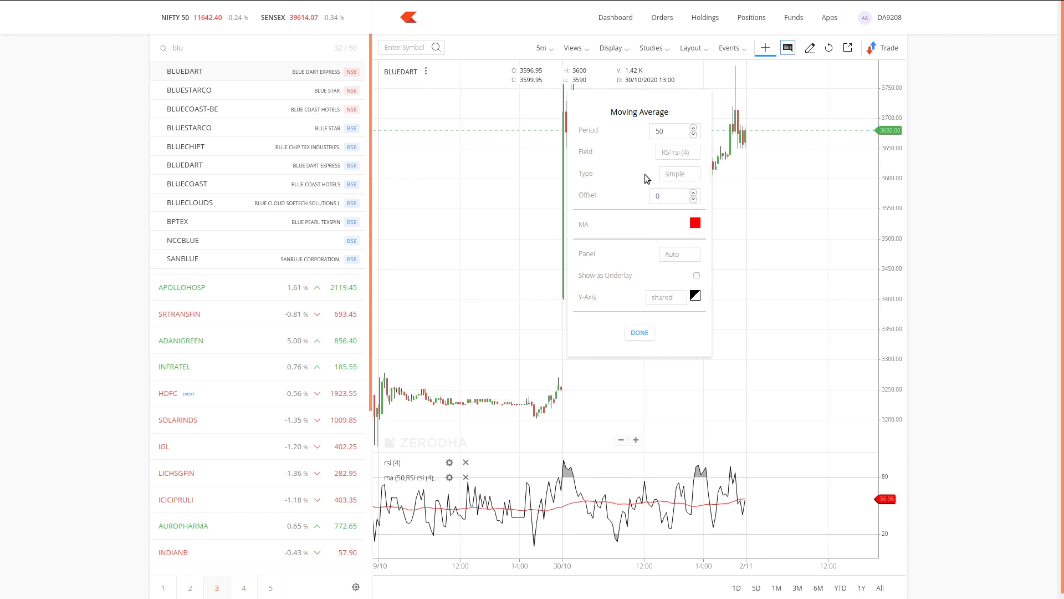
{"action": "left_click_drag", "start_coordinate": [668, 131], "coordinate": [642, 127]}
{"action": "type", "text": "6"}
{"action": "left_click", "coordinate": [646, 330]}
{"action": "scroll", "coordinate": [726, 352], "scroll_direction": "up", "scroll_amount": 6}
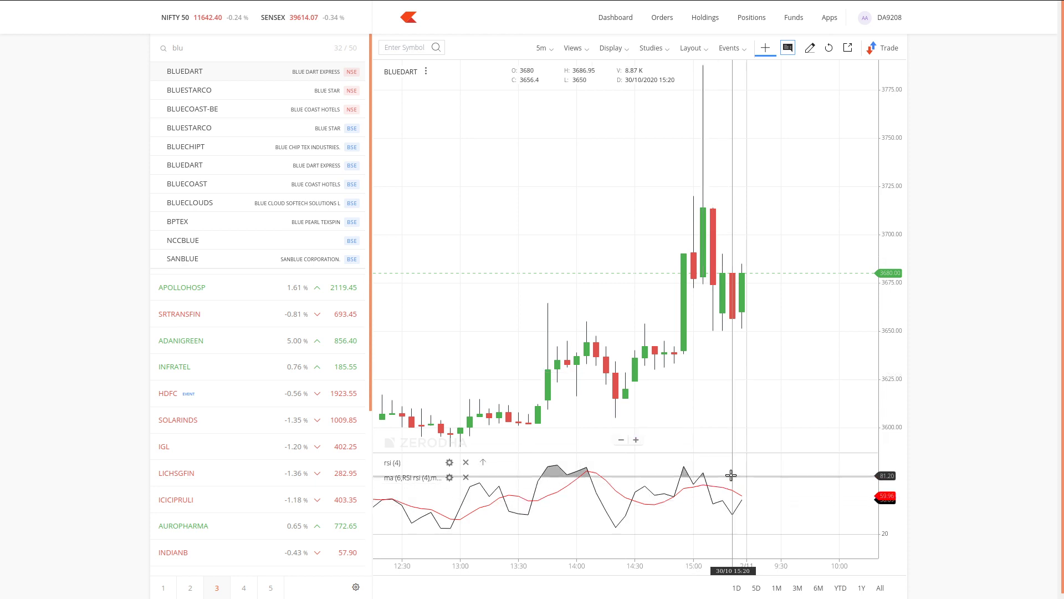
{"action": "left_click_drag", "start_coordinate": [743, 408], "coordinate": [779, 372]}
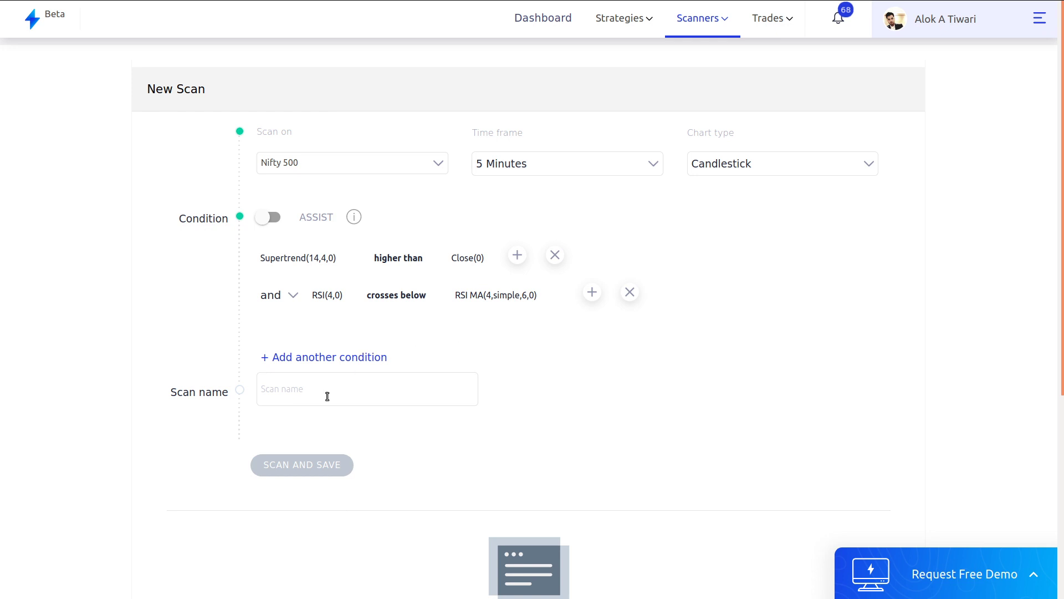
Step: Name the scan "Scanner ST RSI Average", then run and save it
{"action": "left_click", "coordinate": [315, 400]}
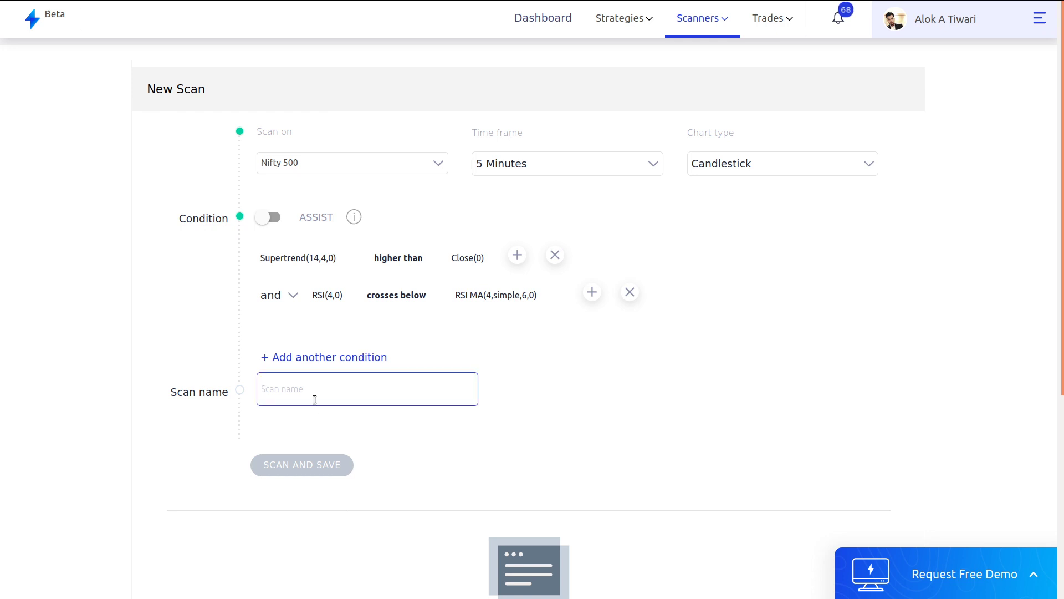
{"action": "type", "text": "Scanner "}
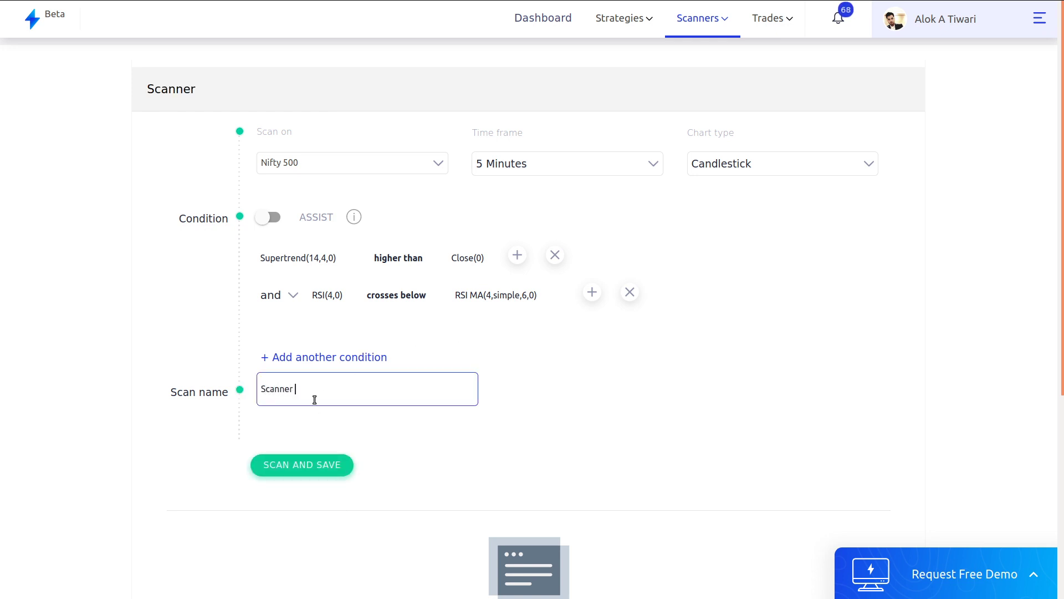
{"action": "type", "text": "ST RSI Average"}
{"action": "left_click", "coordinate": [306, 462]}
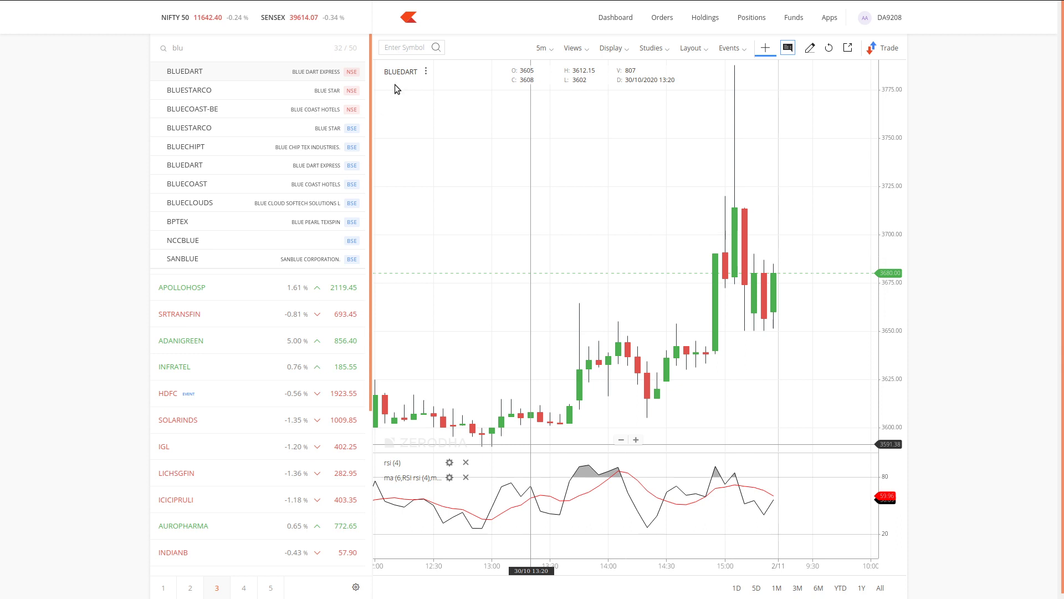
Step: Switch to the Kite chart, search for Bajaj Auto and load the BAJAJ-AUTO NSE chart
{"action": "left_click", "coordinate": [401, 49]}
{"action": "type", "text": "b"}
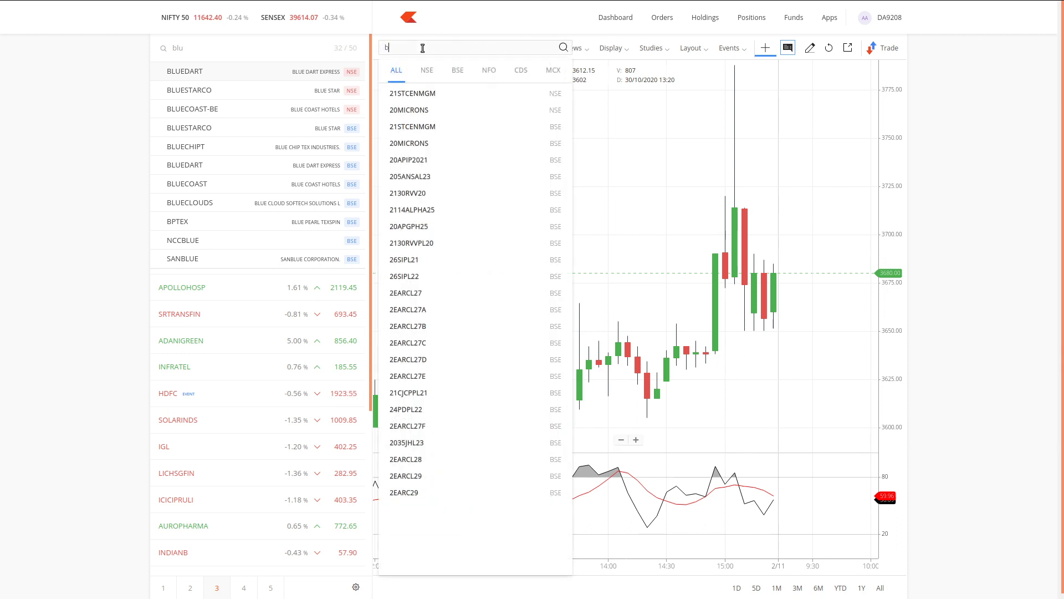
{"action": "type", "text": "ajaj"}
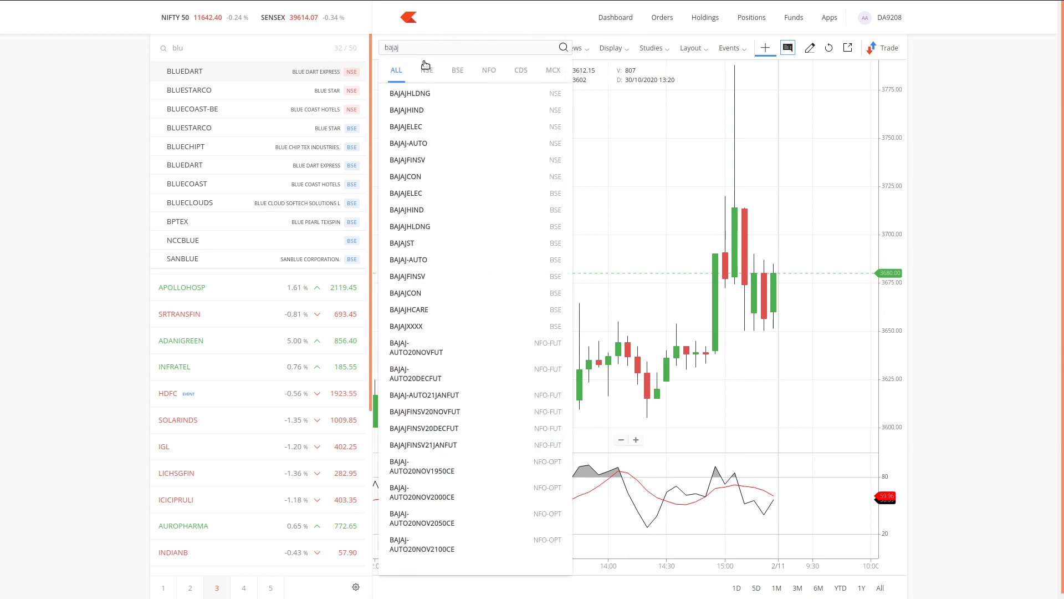
{"action": "type", "text": " a"}
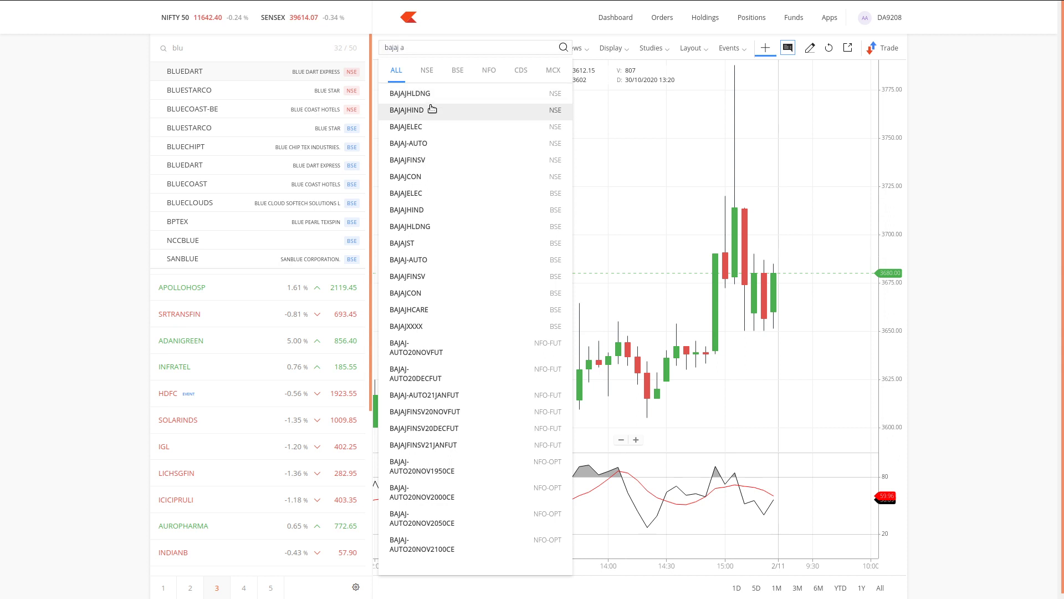
{"action": "left_click", "coordinate": [418, 143]}
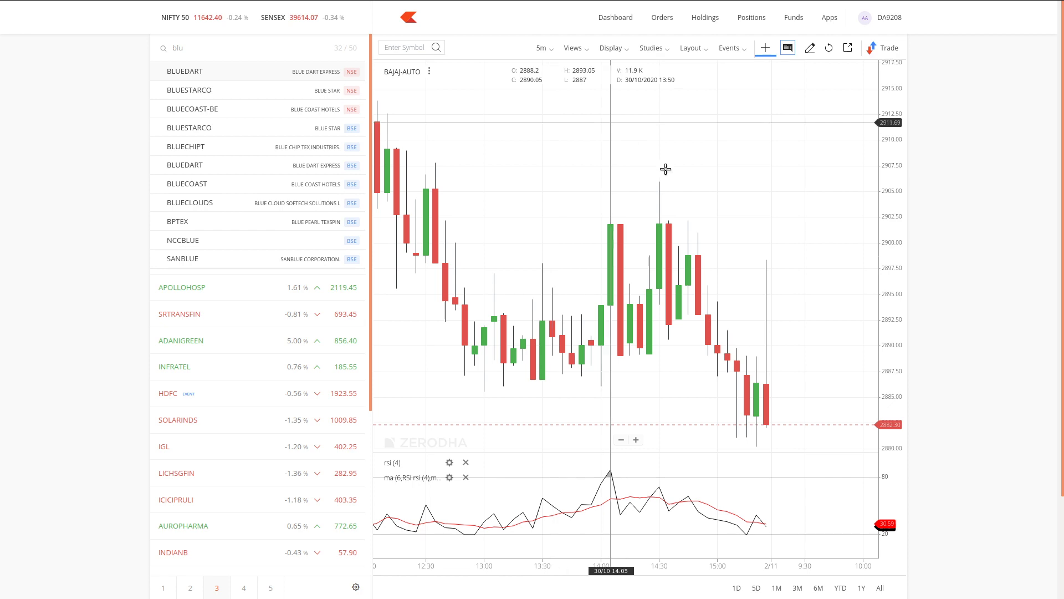
Step: Examine the BAJAJ-AUTO price trend and the crossovers of rsi (4) with its moving average over several days
{"action": "left_click_drag", "start_coordinate": [677, 178], "coordinate": [684, 143]}
{"action": "scroll", "coordinate": [684, 142], "scroll_direction": "down", "scroll_amount": 5}
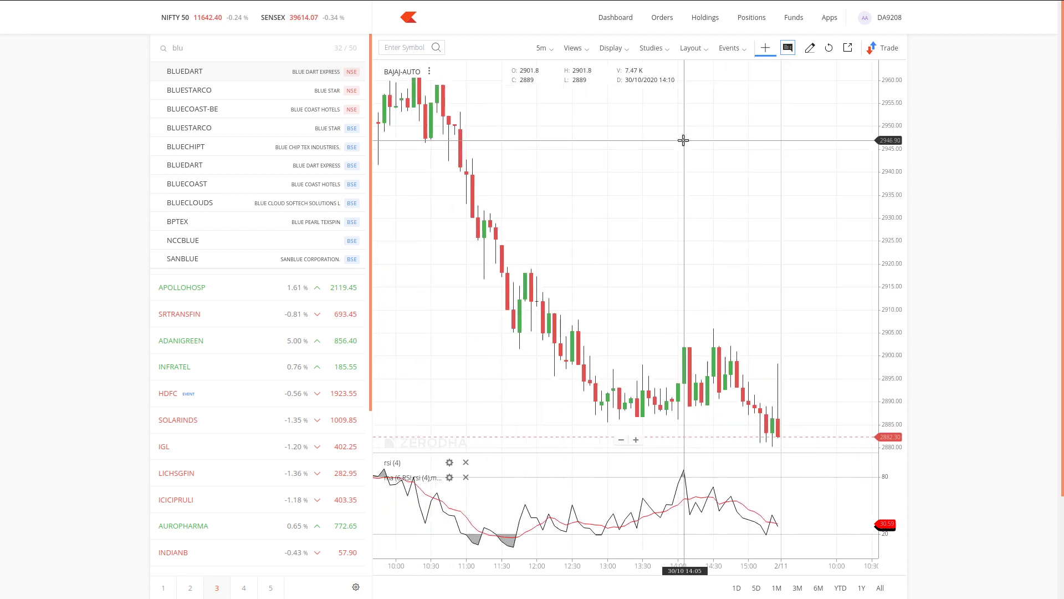
{"action": "scroll", "coordinate": [671, 331], "scroll_direction": "down", "scroll_amount": 3}
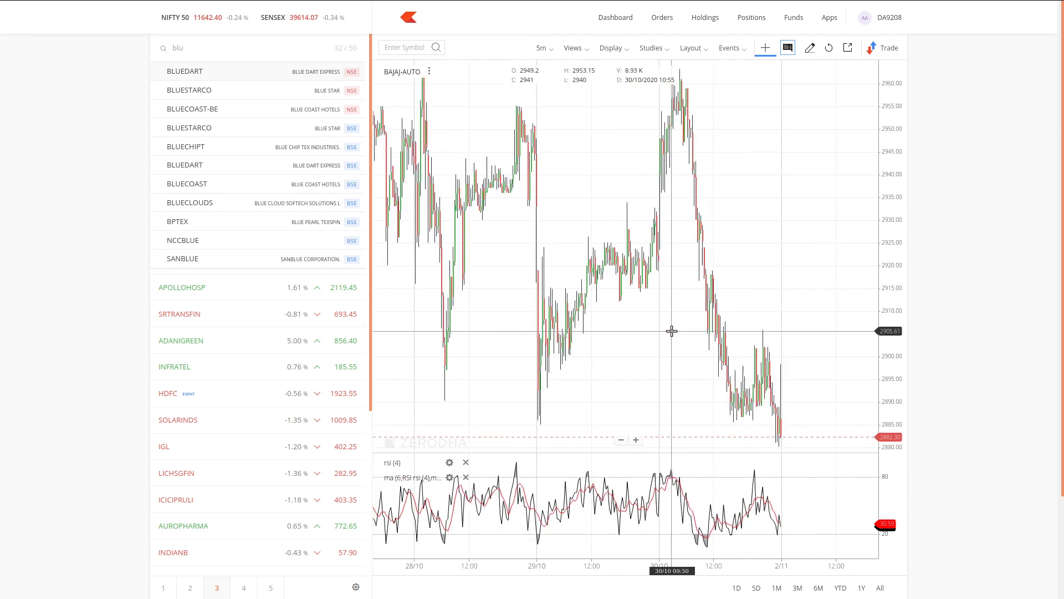
{"action": "left_click_drag", "start_coordinate": [674, 341], "coordinate": [686, 268]}
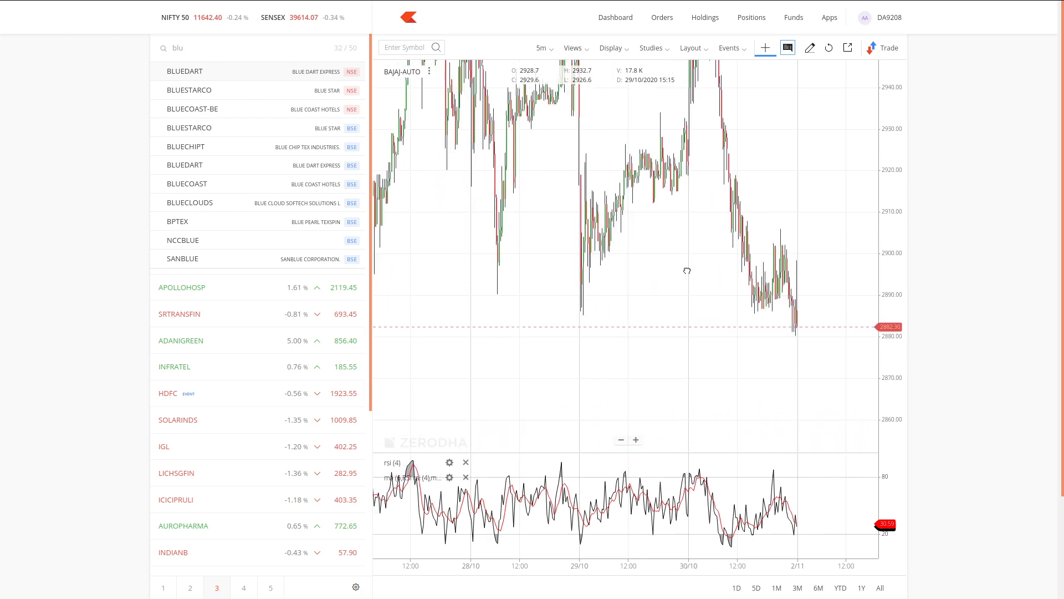
{"action": "scroll", "coordinate": [686, 268], "scroll_direction": "down", "scroll_amount": 3}
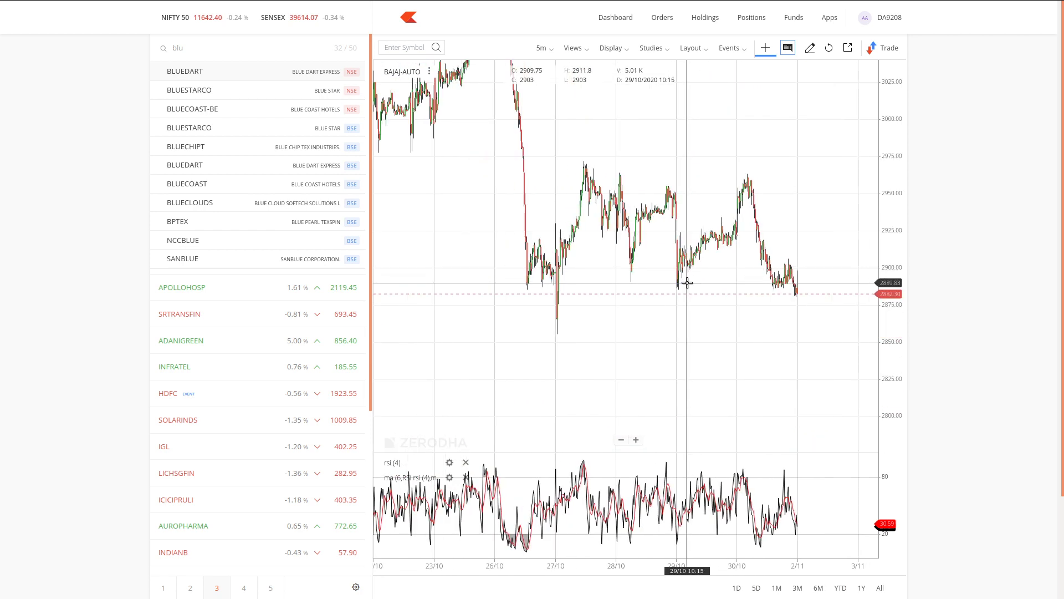
{"action": "scroll", "coordinate": [687, 282], "scroll_direction": "up", "scroll_amount": 3}
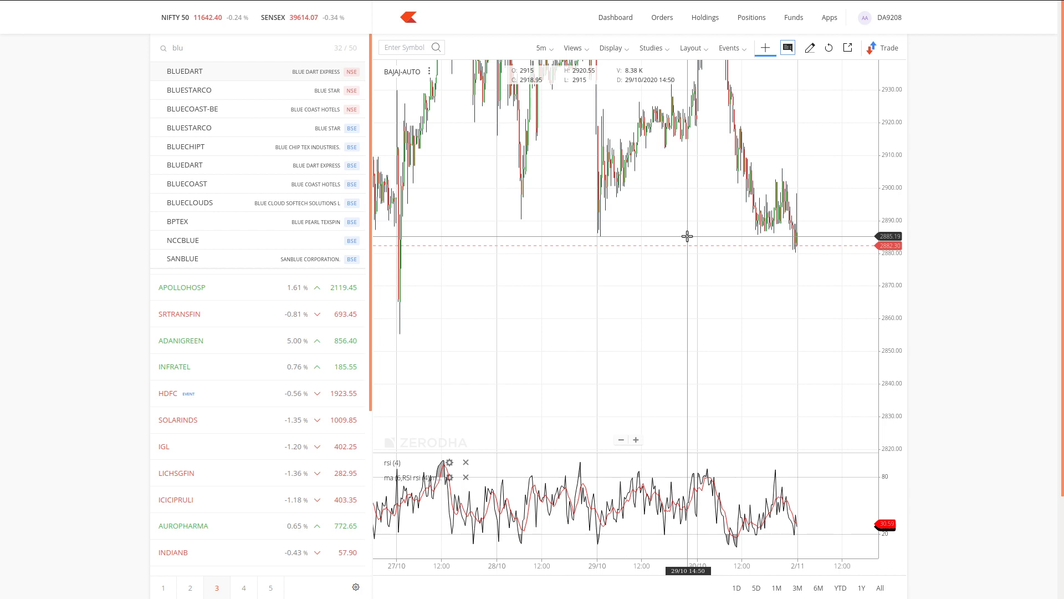
{"action": "scroll", "coordinate": [687, 236], "scroll_direction": "up", "scroll_amount": 2}
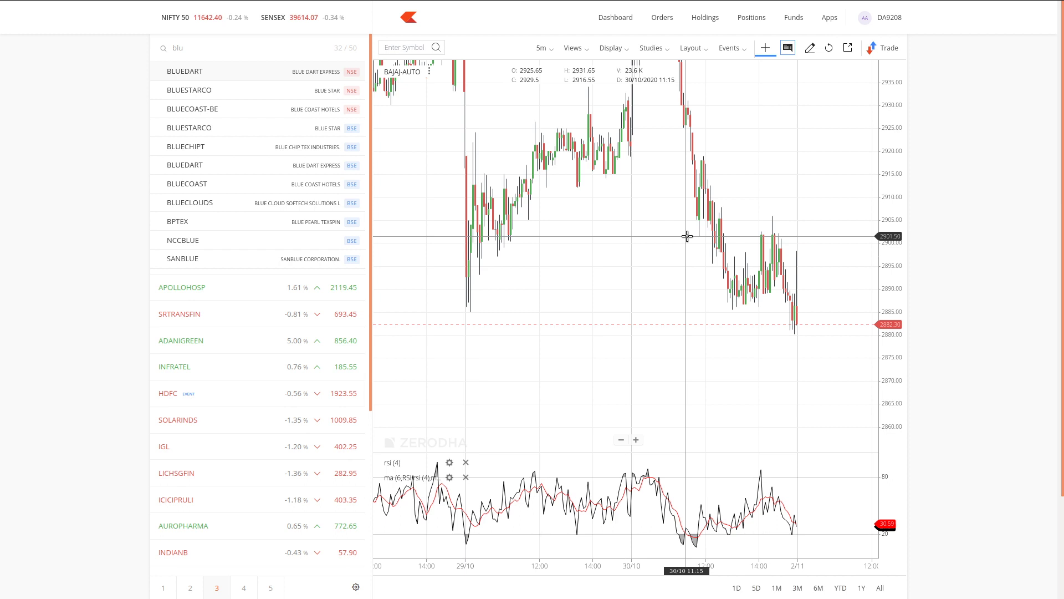
Step: Switch back to the Streak scan results and consult the Bullish Strategy slide
{"action": "key", "text": "ctrl+Tab"}
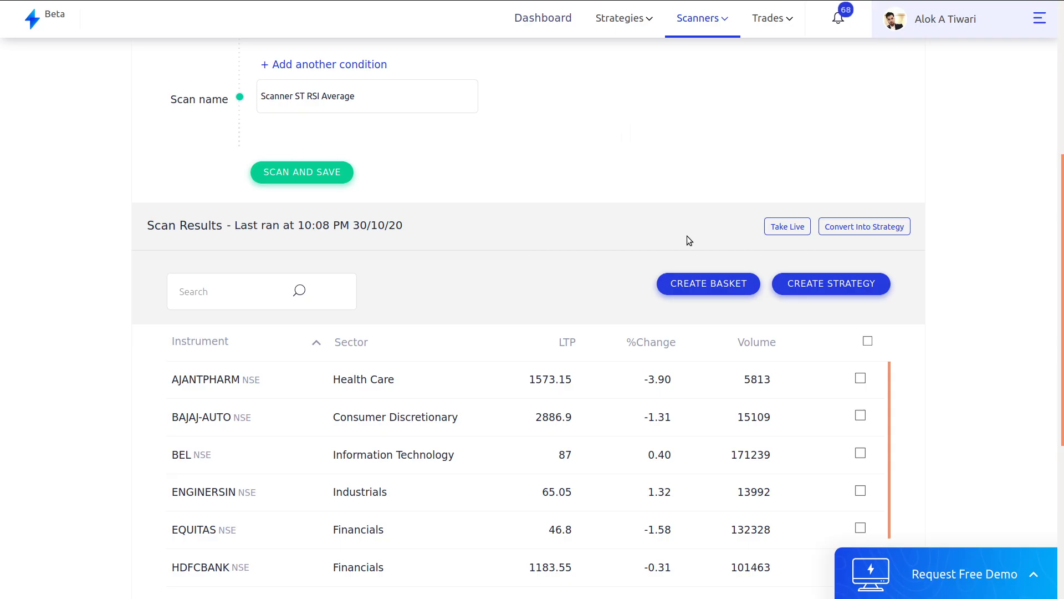
{"action": "key", "text": "alt+Tab"}
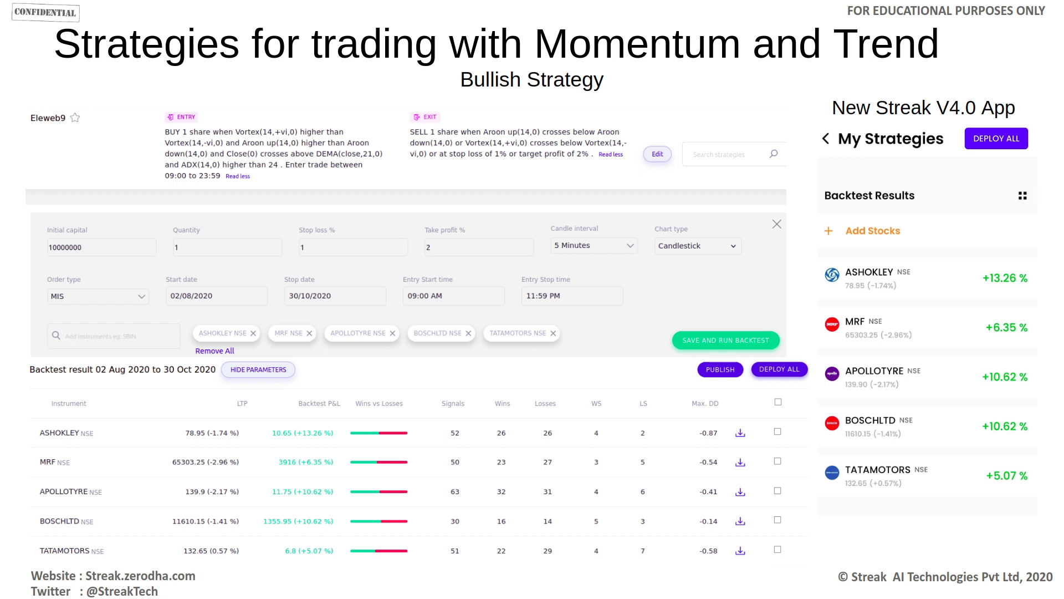
{"action": "key", "text": "alt+Tab"}
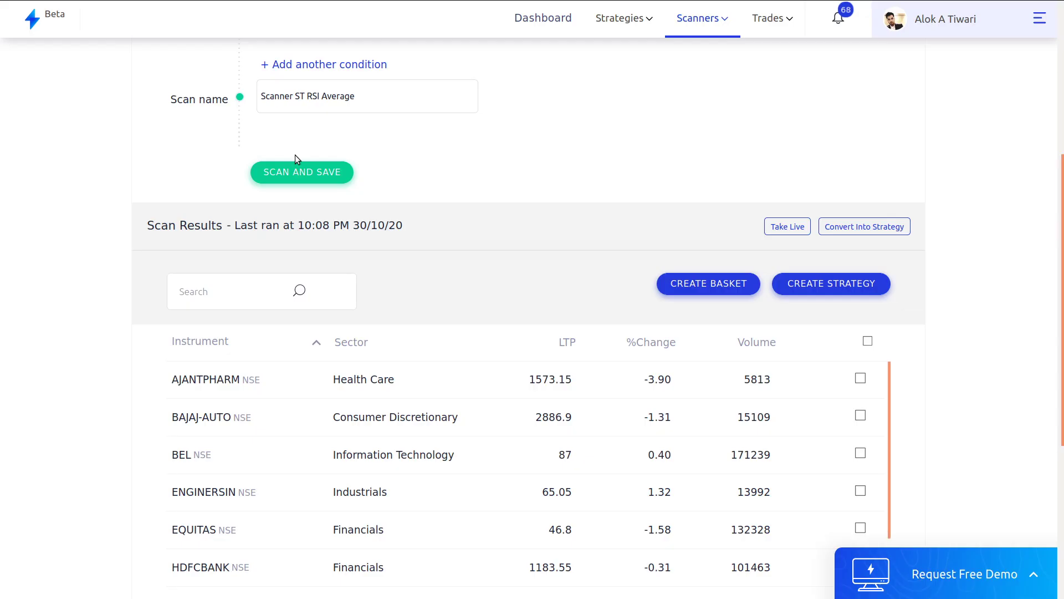
Step: Go to My Scans and open the saved Trend1 scan for editing
{"action": "left_click", "coordinate": [695, 35]}
{"action": "left_click", "coordinate": [709, 82]}
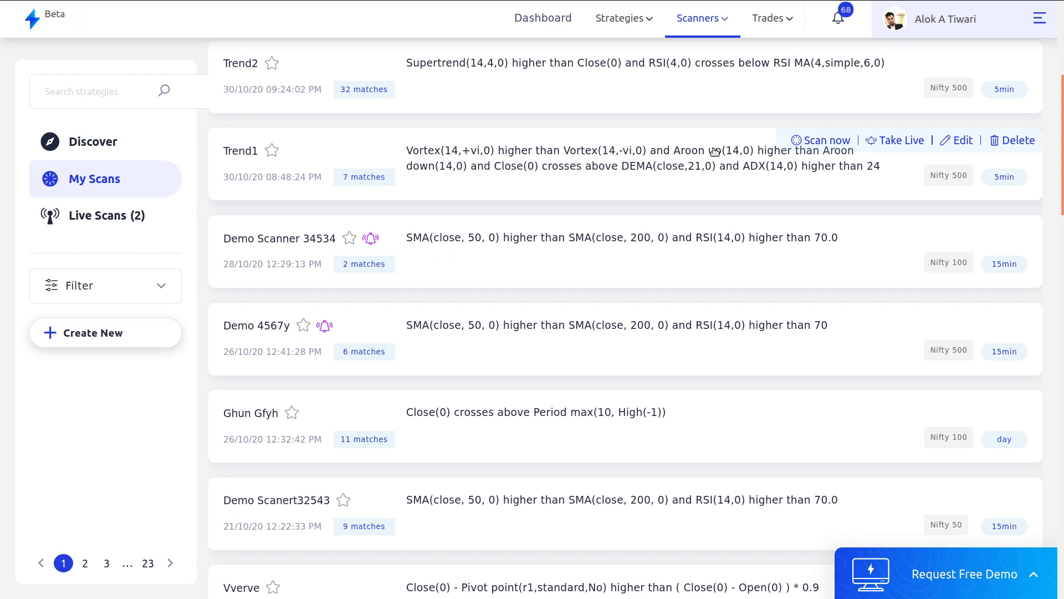
{"action": "left_click", "coordinate": [725, 165]}
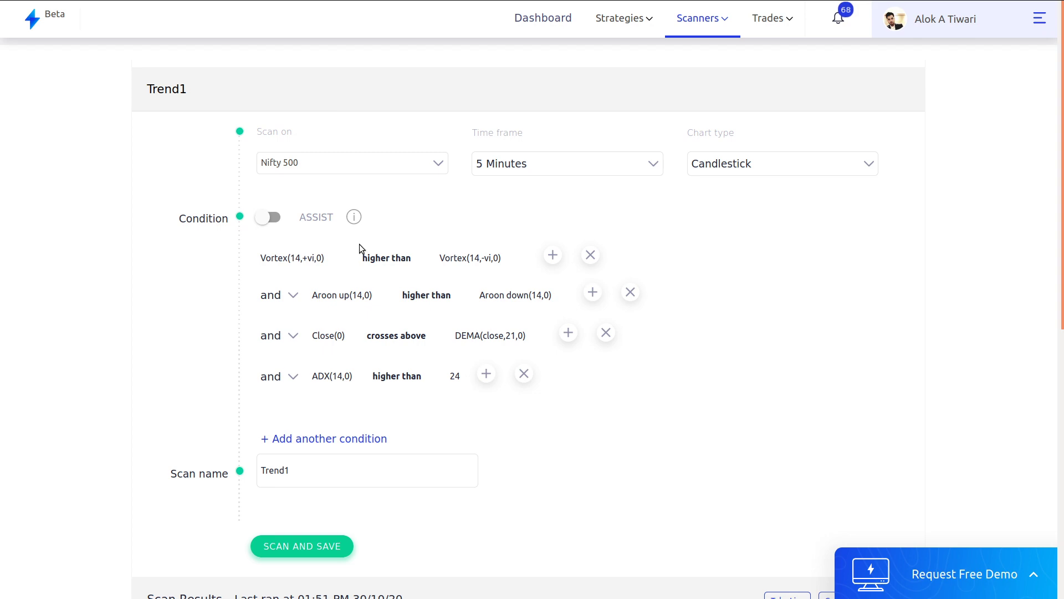
Step: Convert the Trend1 scan into a strategy
{"action": "scroll", "coordinate": [566, 395], "scroll_direction": "down", "scroll_amount": 8}
{"action": "scroll", "coordinate": [567, 394], "scroll_direction": "up", "scroll_amount": 6}
{"action": "scroll", "coordinate": [843, 454], "scroll_direction": "down", "scroll_amount": 3}
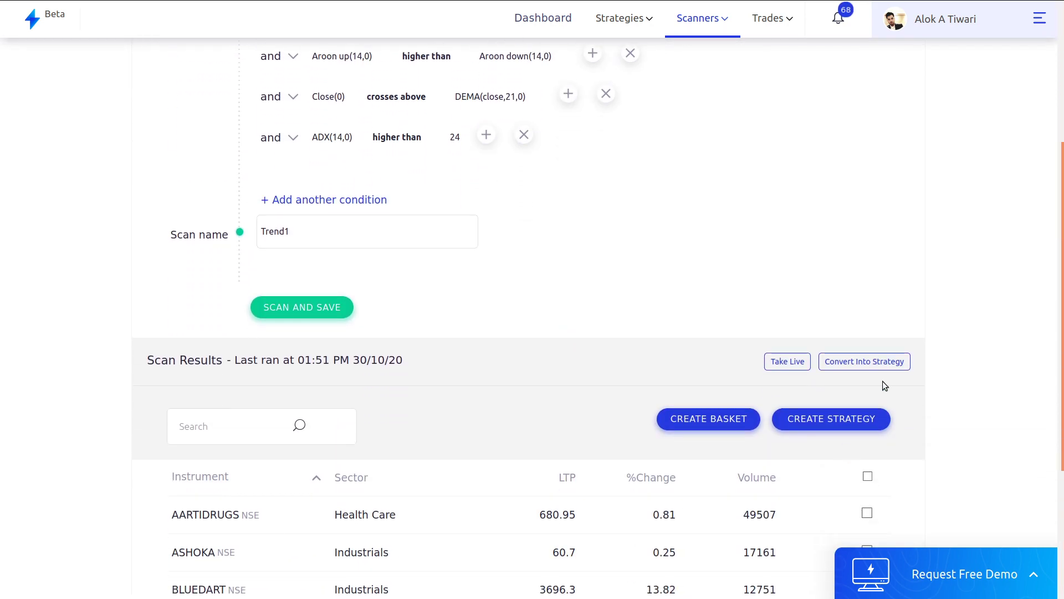
{"action": "left_click", "coordinate": [883, 360]}
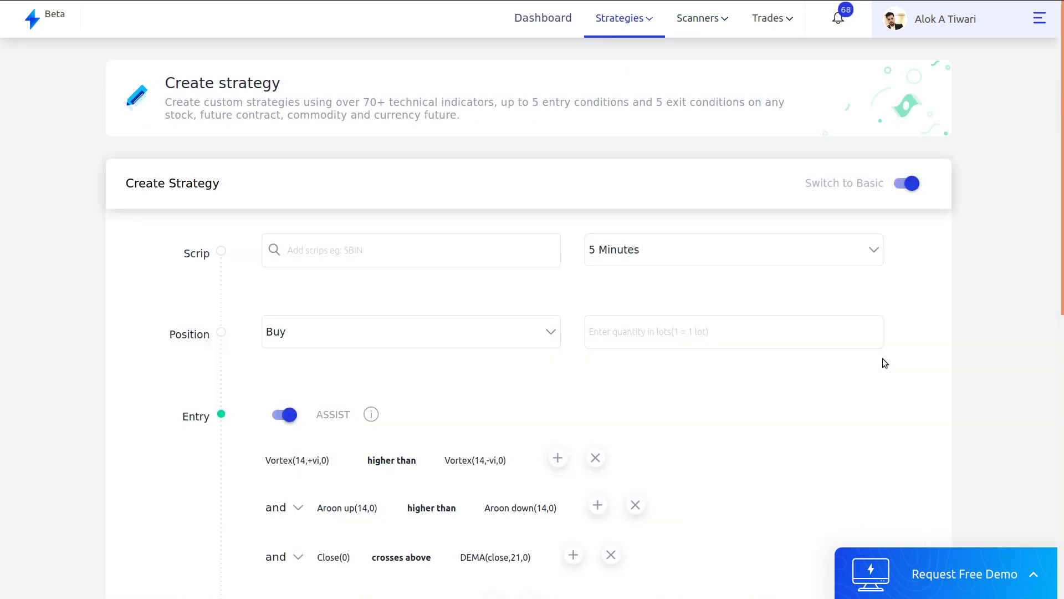
Step: Search the scrips for "aut" and add the Automobile Stocks basket to the strategy
{"action": "left_click", "coordinate": [551, 261]}
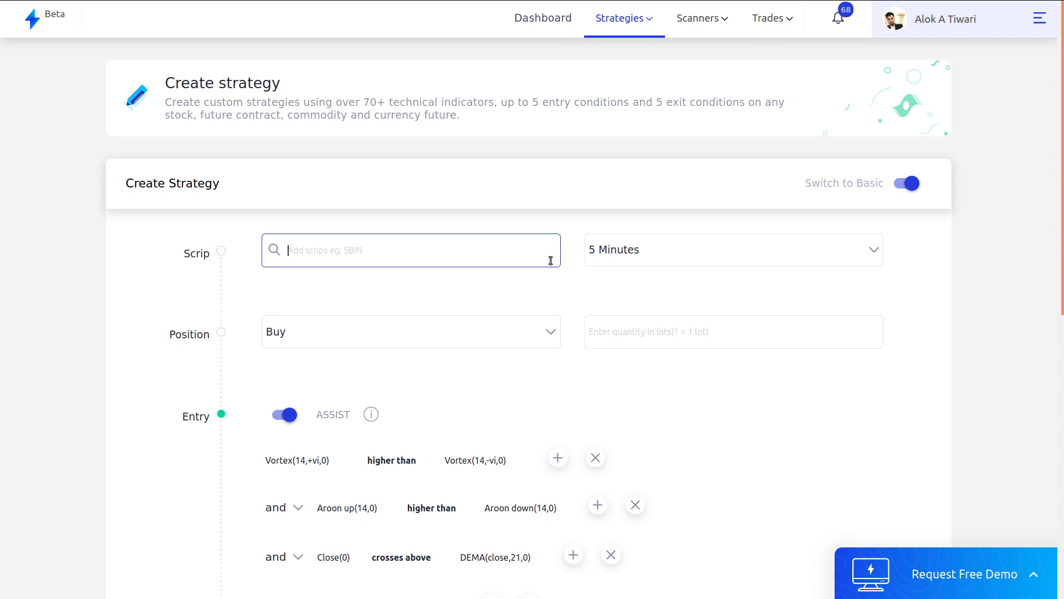
{"action": "type", "text": "aut"}
{"action": "left_click", "coordinate": [461, 337]}
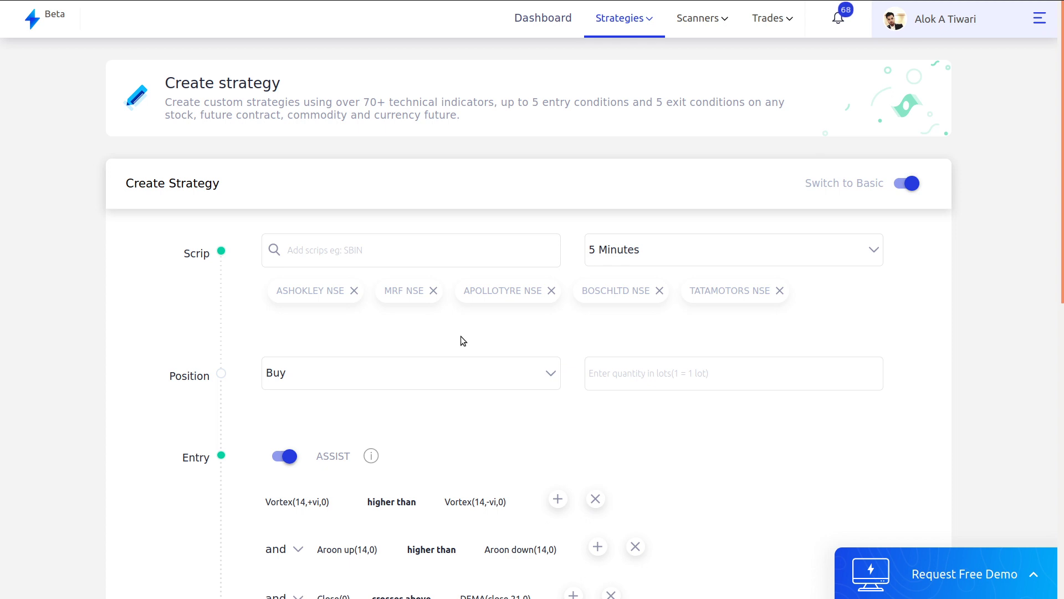
Step: View the basket suggestions in the scrip search and the account's list of saved baskets, then return to the strategy
{"action": "left_click", "coordinate": [407, 261]}
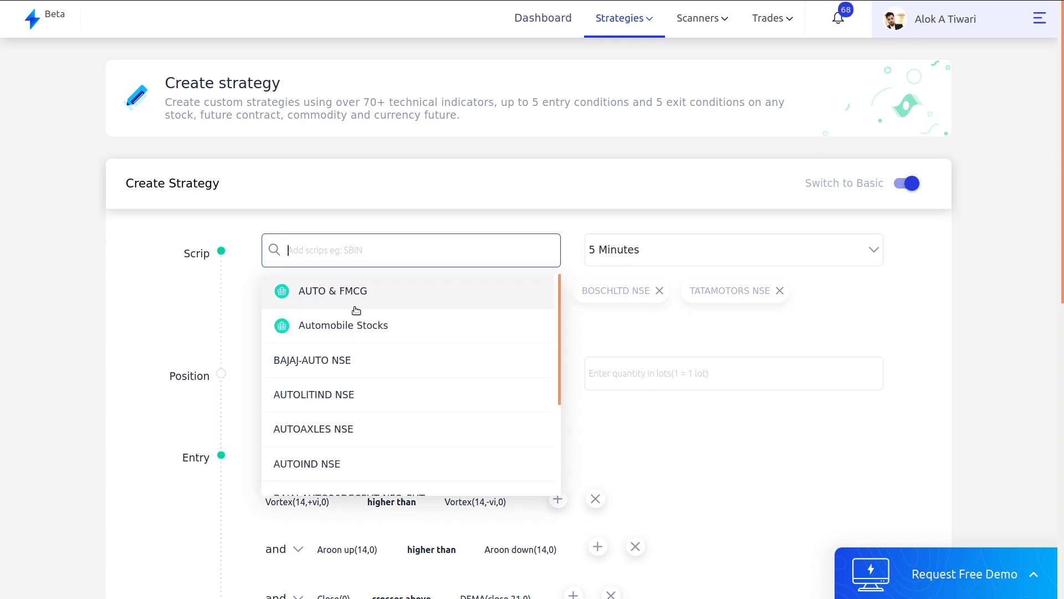
{"action": "left_click", "coordinate": [468, 210]}
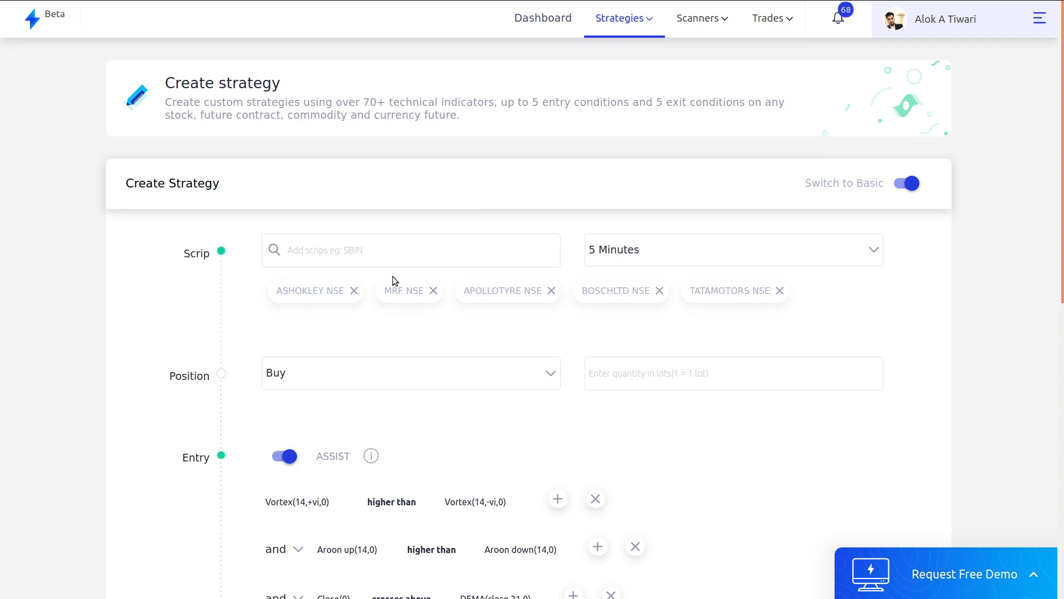
{"action": "left_click", "coordinate": [1040, 19]}
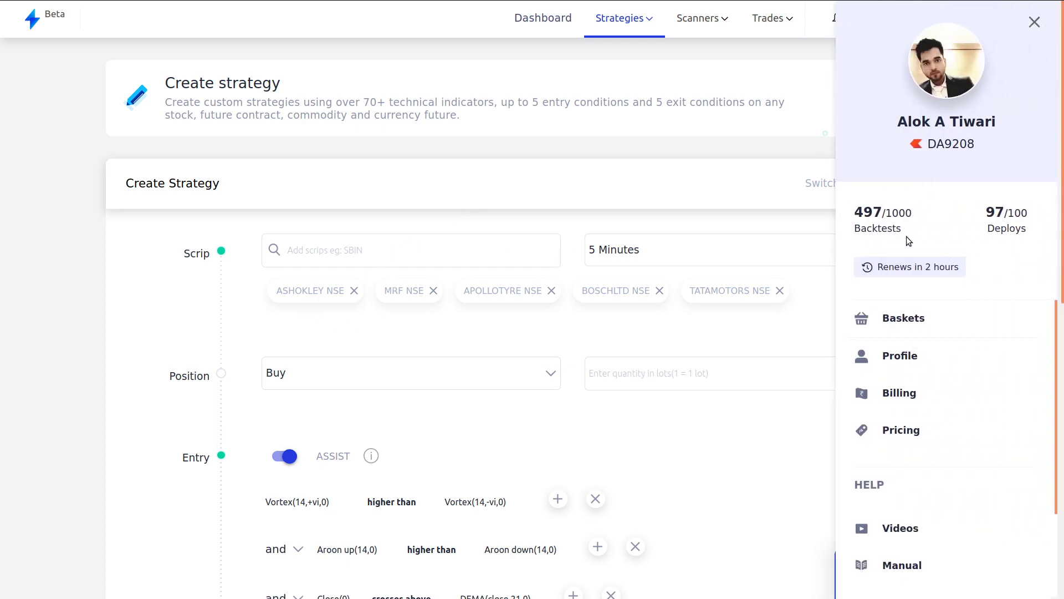
{"action": "left_click", "coordinate": [903, 316]}
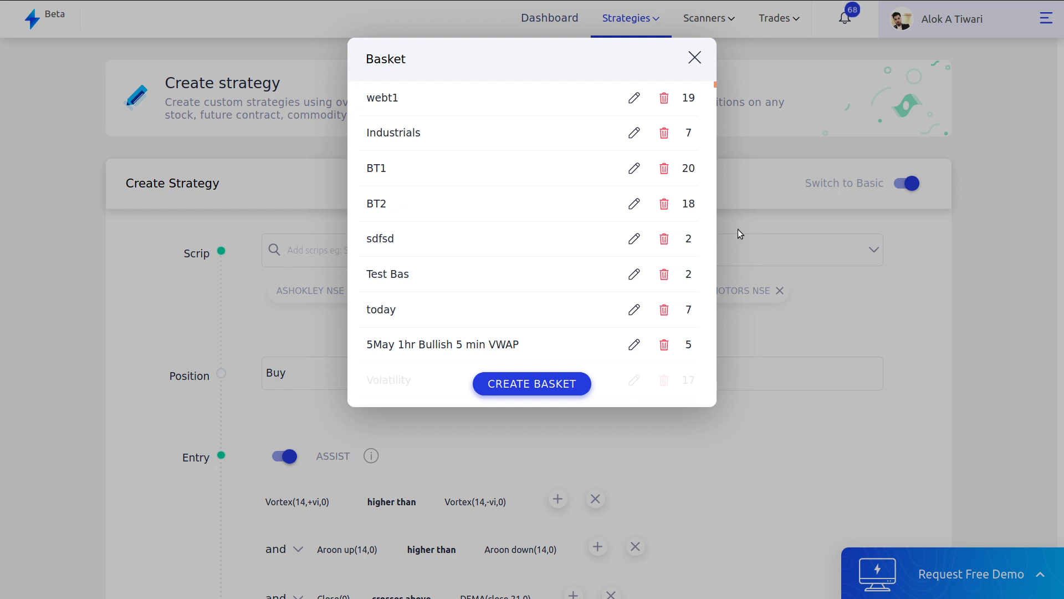
{"action": "left_click", "coordinate": [737, 229]}
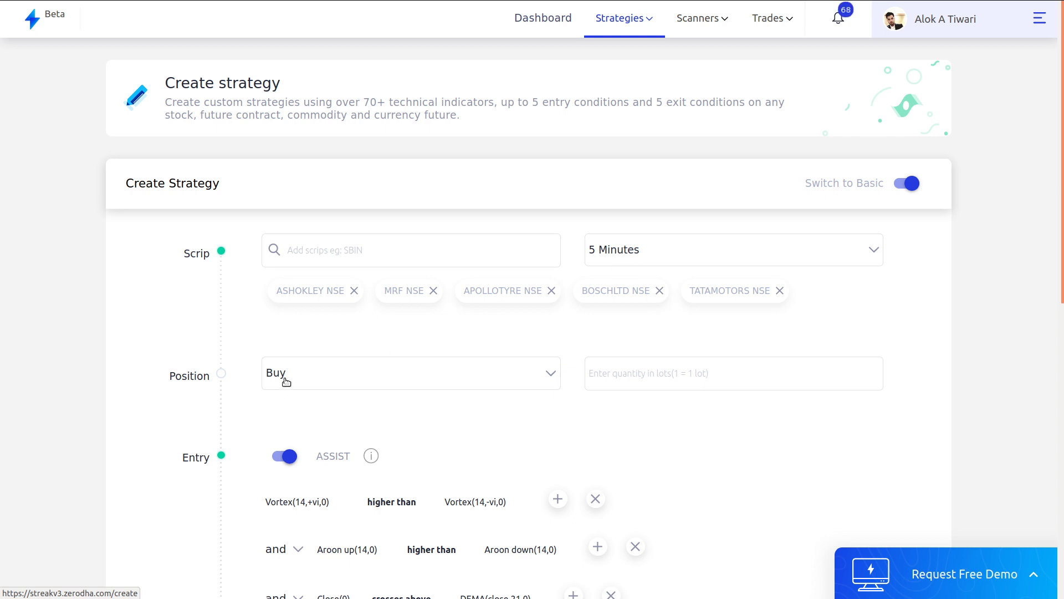
Step: Set the quantity of the strategy's Buy position to 100
{"action": "left_click", "coordinate": [609, 376]}
{"action": "type", "text": "10"}
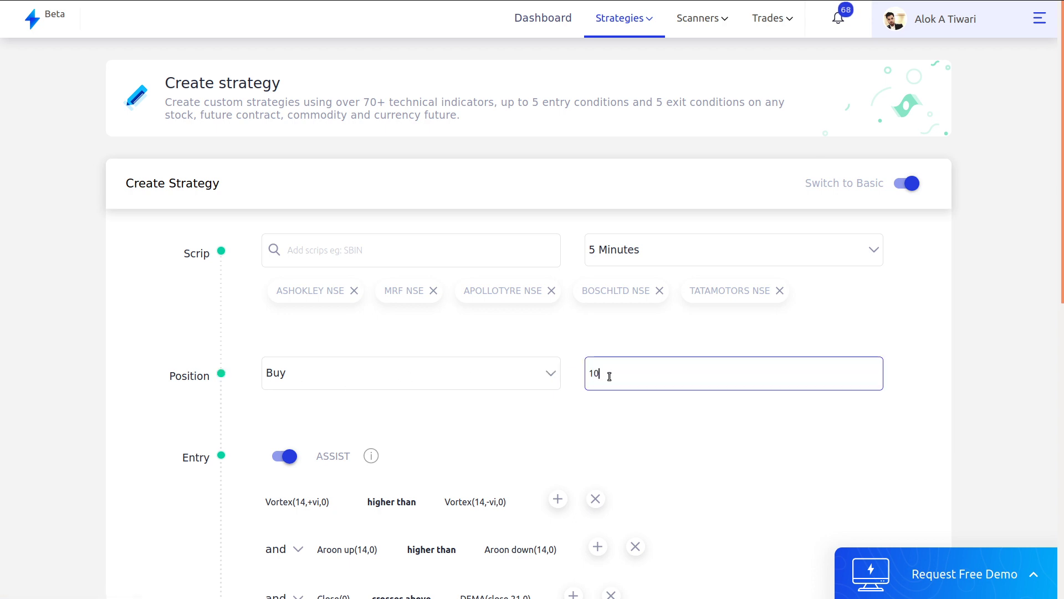
{"action": "scroll", "coordinate": [609, 376], "scroll_direction": "down", "scroll_amount": 2}
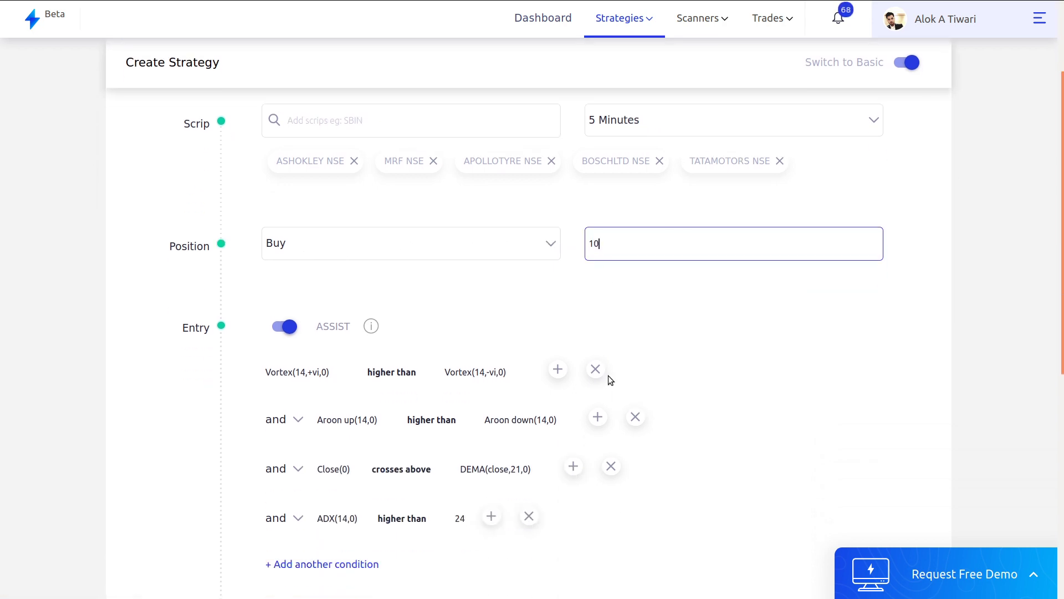
{"action": "type", "text": "0"}
Step: Review the strategy's Vortex, Aroon, DEMA and ADX entry conditions and the exit section below them
{"action": "scroll", "coordinate": [683, 370], "scroll_direction": "down", "scroll_amount": 3}
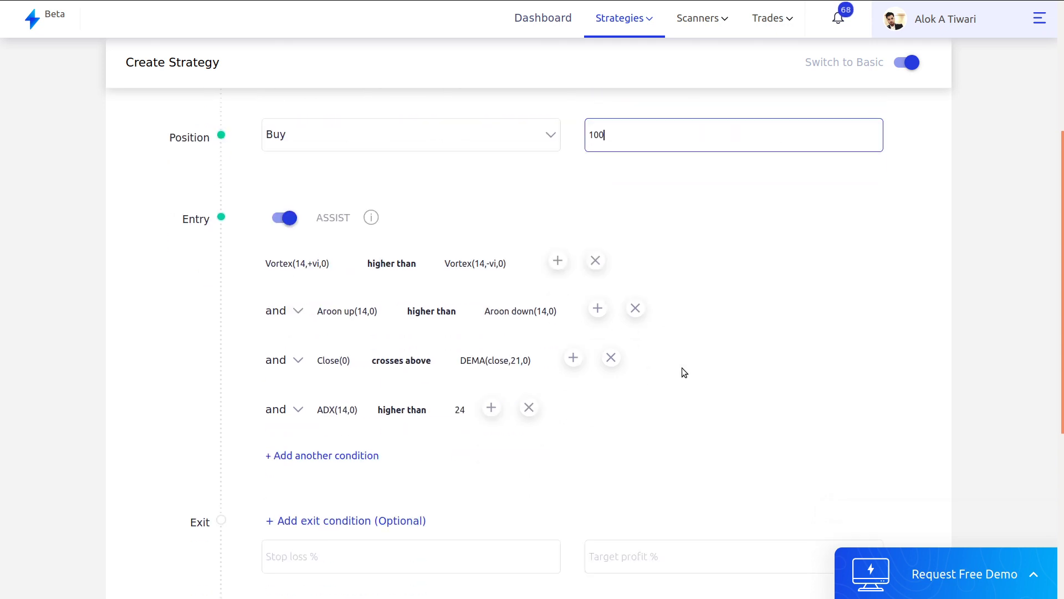
{"action": "scroll", "coordinate": [683, 371], "scroll_direction": "down", "scroll_amount": 1}
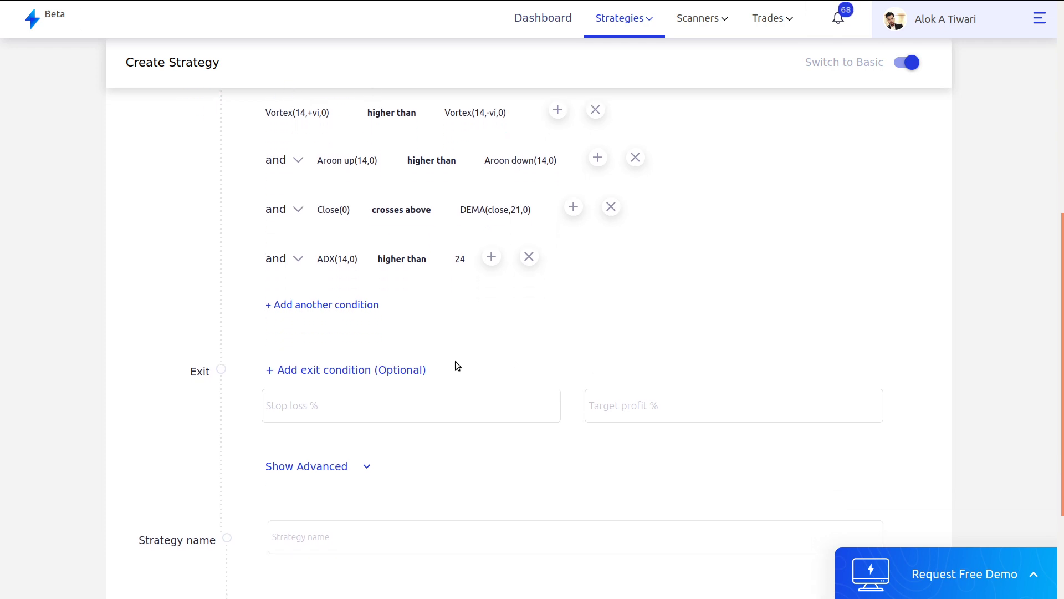
{"action": "scroll", "coordinate": [454, 363], "scroll_direction": "up", "scroll_amount": 2}
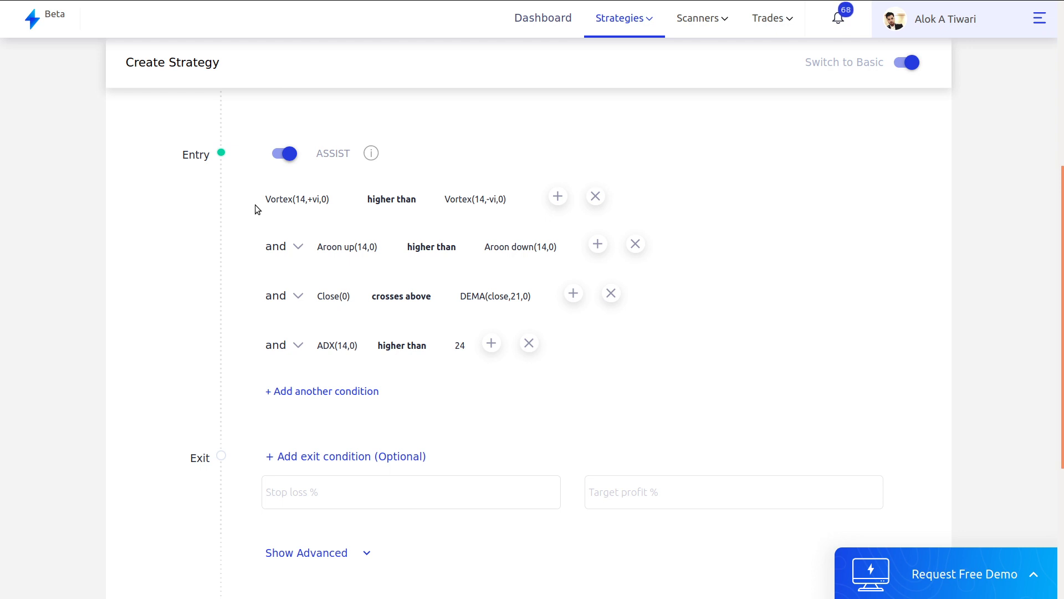
{"action": "mouse_move", "coordinate": [352, 258]}
{"action": "key", "text": "alt+Tab"}
{"action": "key", "text": "alt+Tab"}
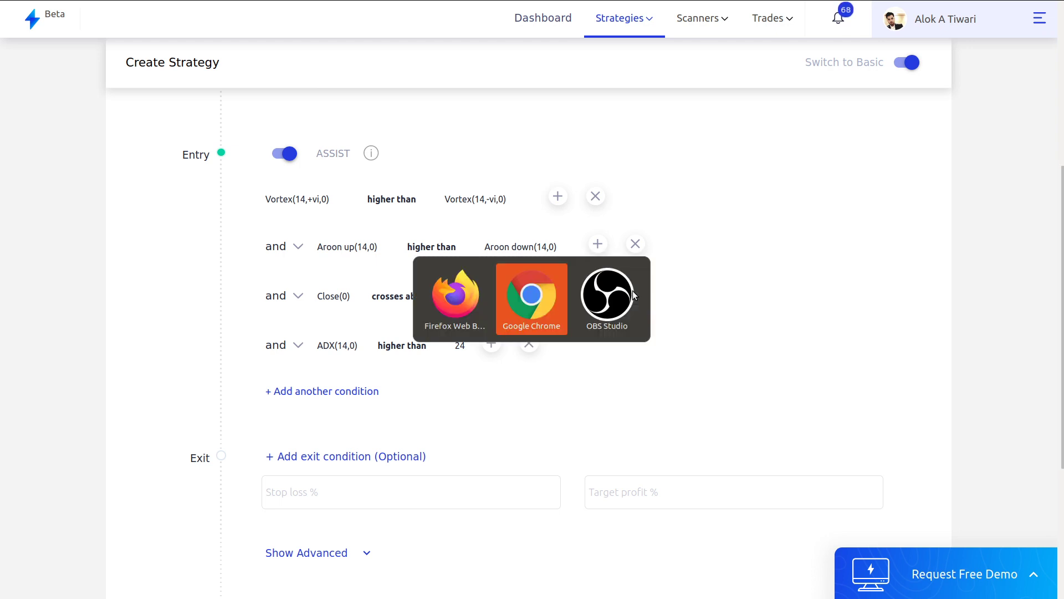
{"action": "key", "text": "alt+Tab"}
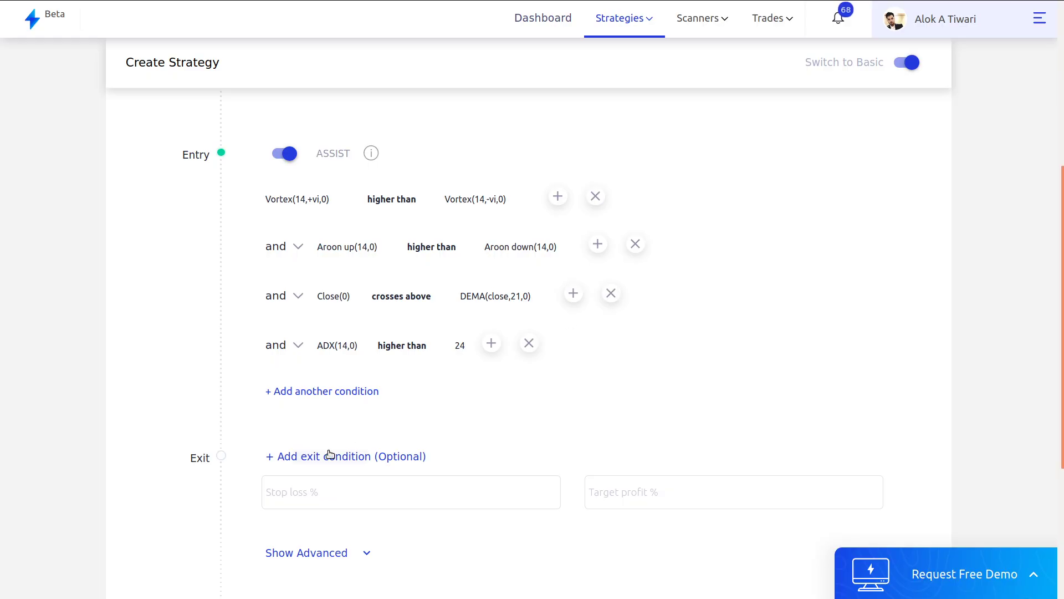
Step: Start an exit condition for the strategy with the Vortex Indicator, using period 14, signal +vi and offset 0
{"action": "left_click", "coordinate": [329, 455]}
{"action": "scroll", "coordinate": [430, 437], "scroll_direction": "down", "scroll_amount": 5}
{"action": "left_click", "coordinate": [340, 235]}
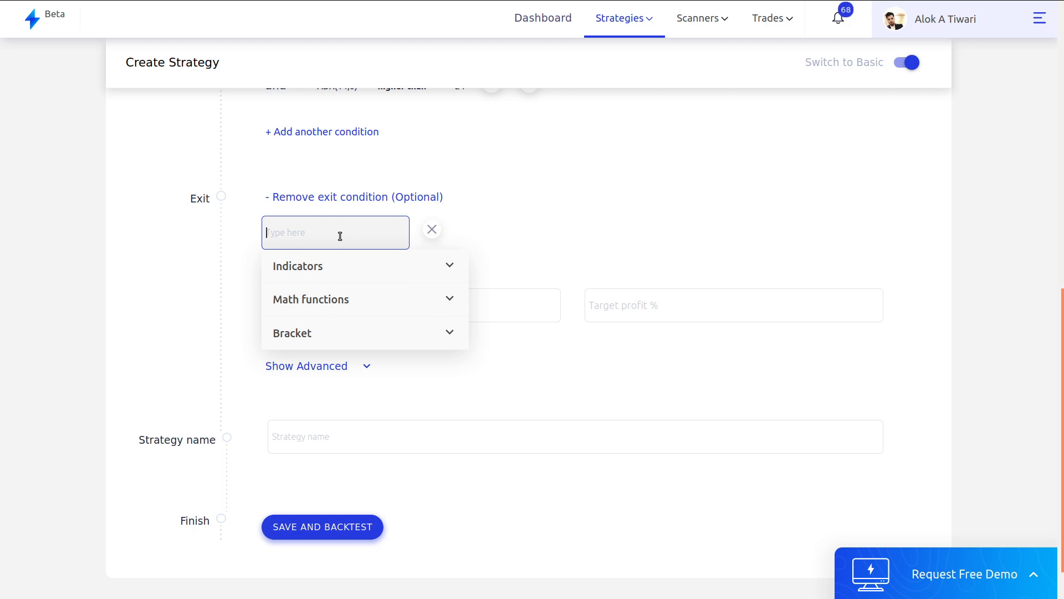
{"action": "type", "text": "vor"}
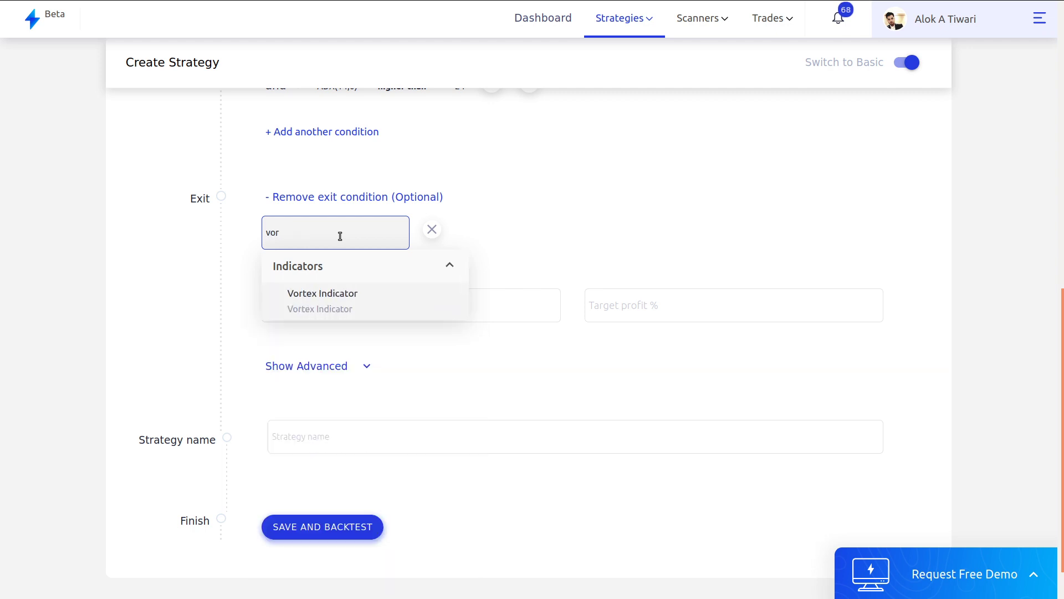
{"action": "left_click", "coordinate": [342, 314]}
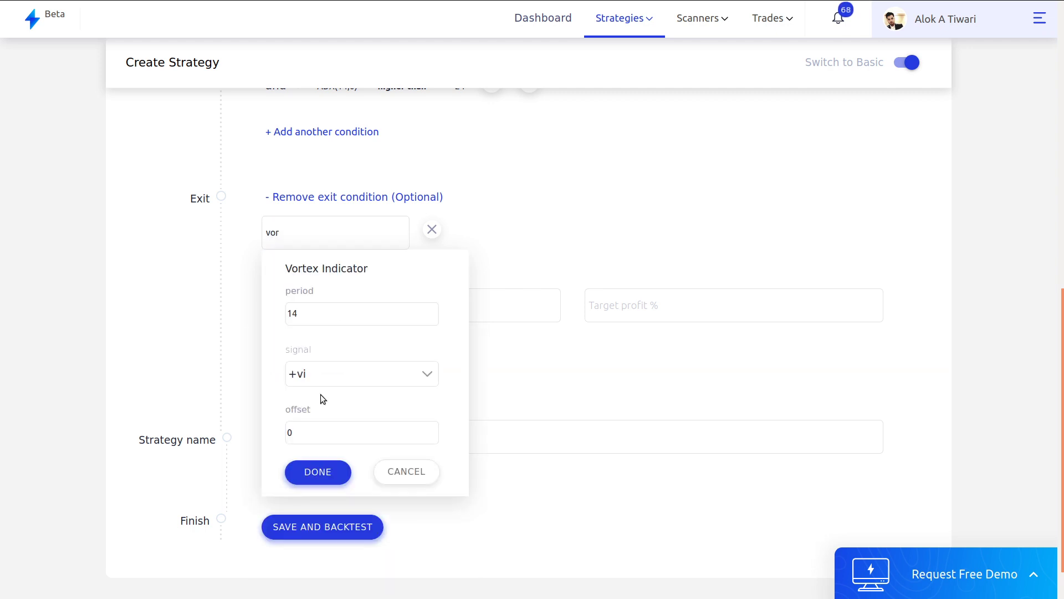
{"action": "left_click", "coordinate": [324, 470]}
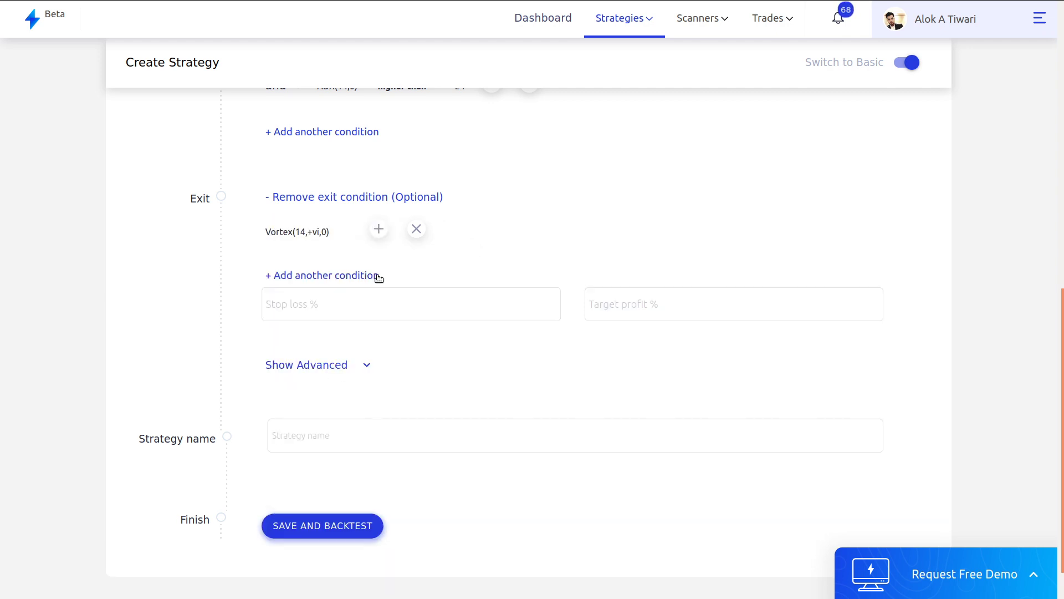
Step: Complete the Vortex exit condition with crosses below and a second Vortex Indicator using period 14, signal -vi and offset 0
{"action": "left_click", "coordinate": [377, 231]}
{"action": "type", "text": "cr"}
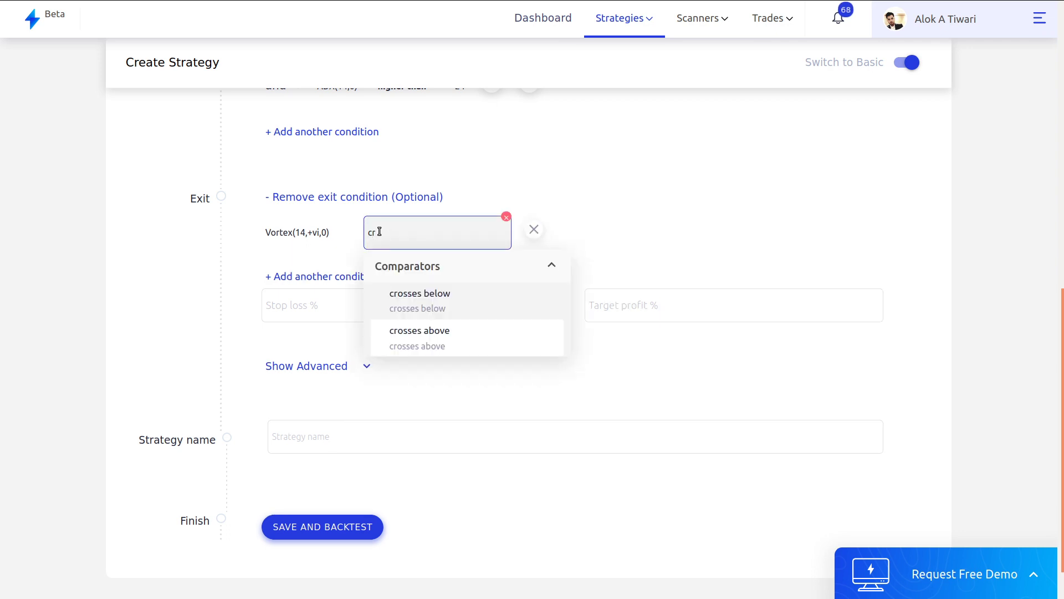
{"action": "left_click", "coordinate": [428, 298]}
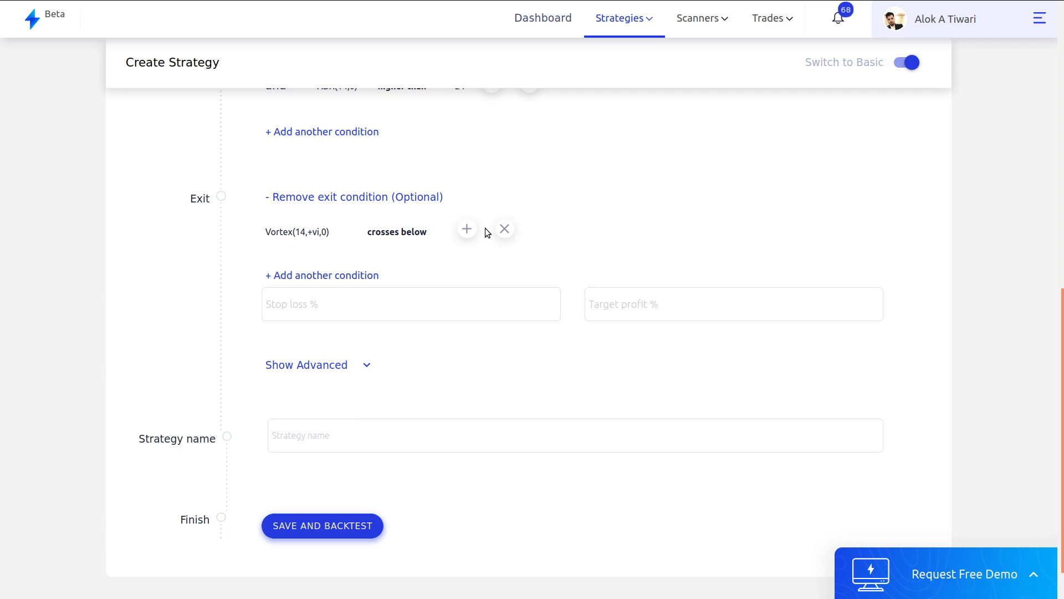
{"action": "left_click", "coordinate": [464, 229]}
{"action": "type", "text": "vo"}
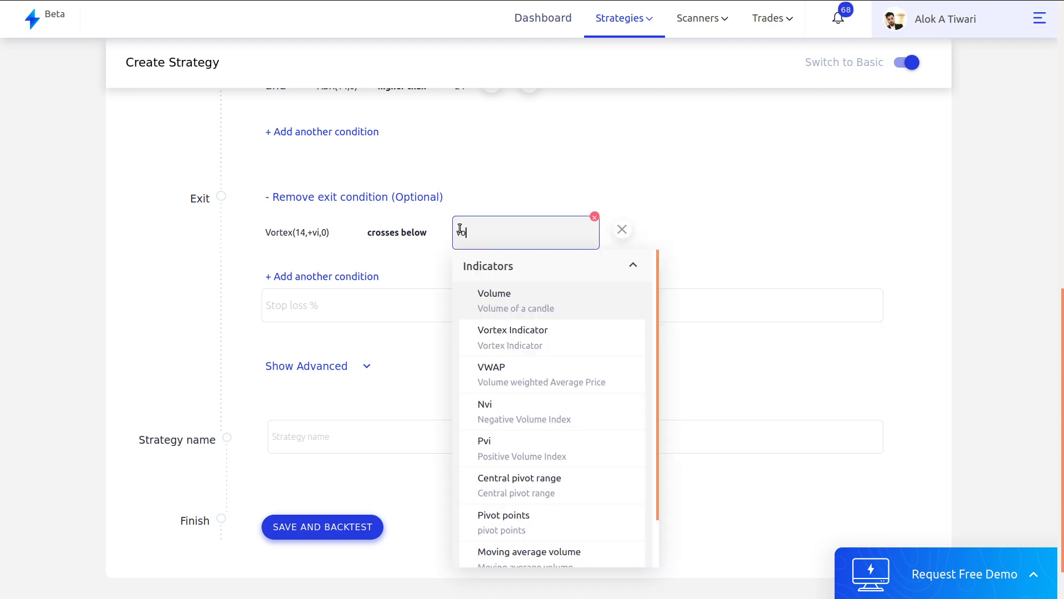
{"action": "left_click", "coordinate": [520, 341]}
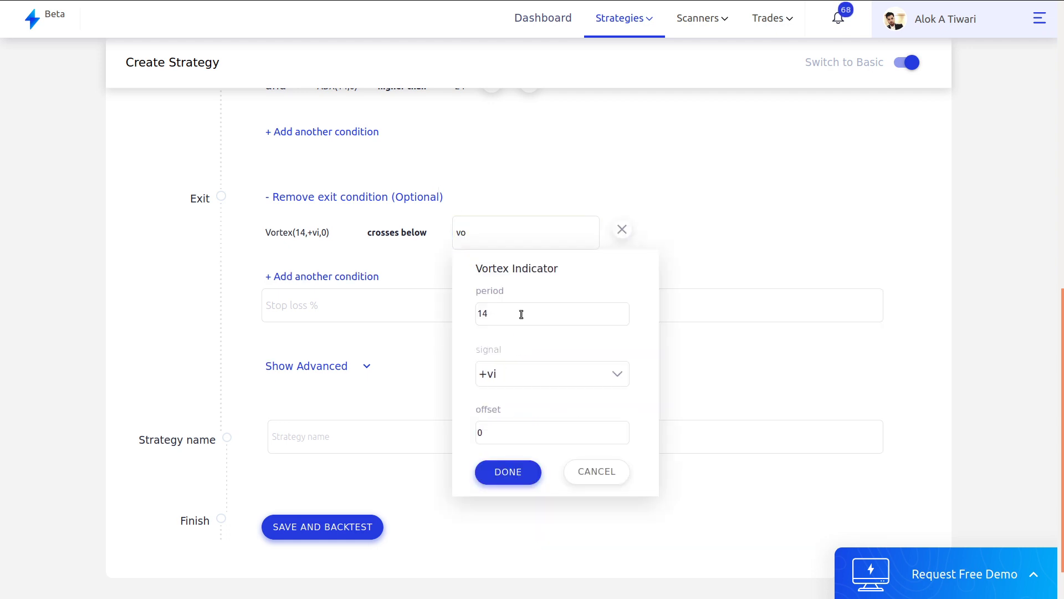
{"action": "left_click", "coordinate": [506, 373]}
{"action": "left_click", "coordinate": [513, 437]}
{"action": "left_click", "coordinate": [509, 472]}
Step: Add a second exit condition joined with "or" and start it with Aroon-Up, period 14 and offset 0
{"action": "left_click", "coordinate": [356, 276]}
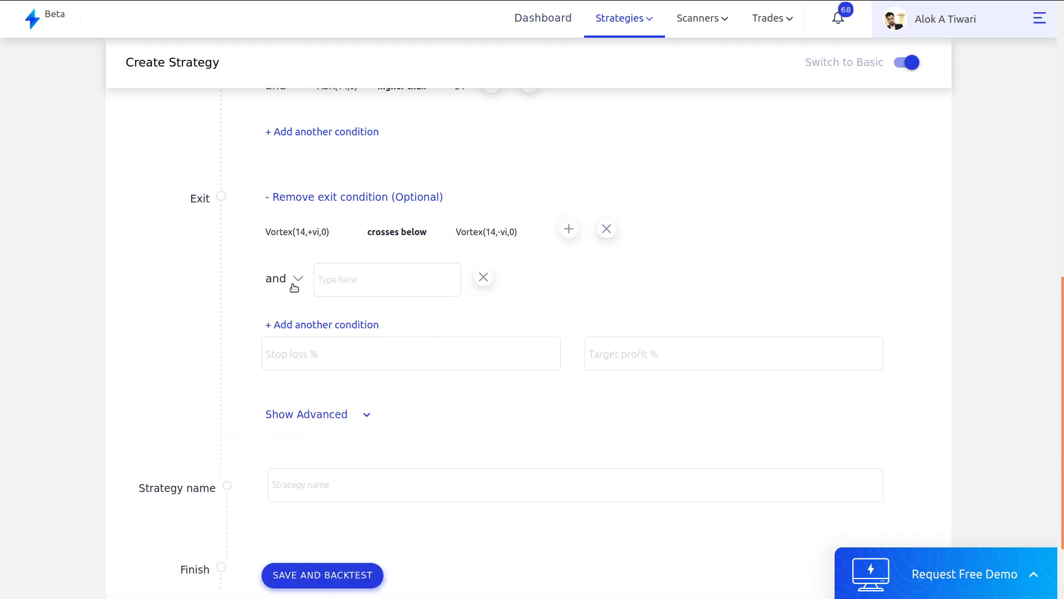
{"action": "left_click", "coordinate": [293, 285]}
{"action": "left_click", "coordinate": [293, 344]}
{"action": "left_click", "coordinate": [363, 286]}
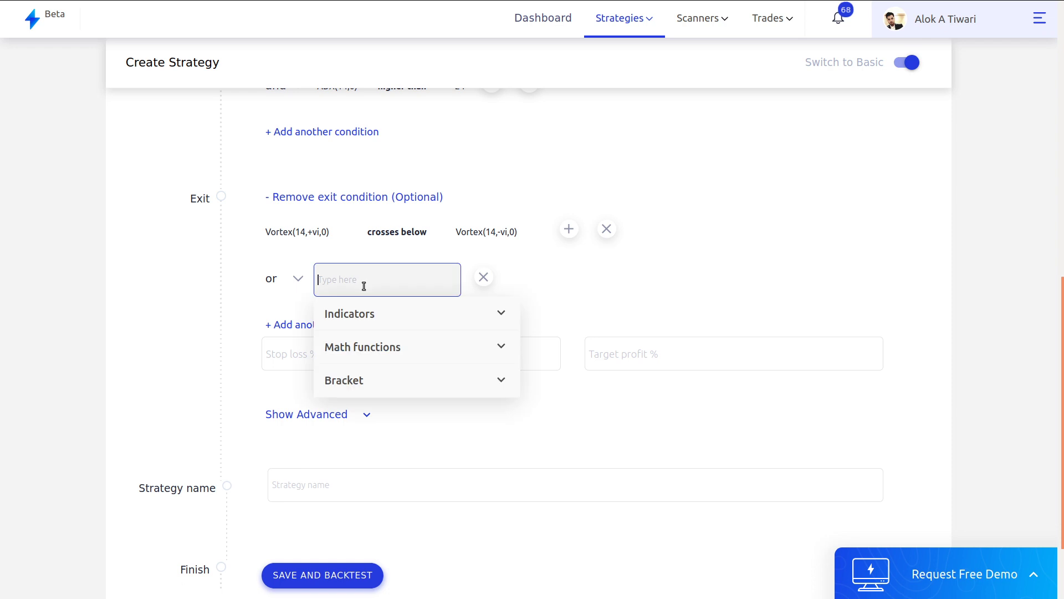
{"action": "type", "text": "ar"}
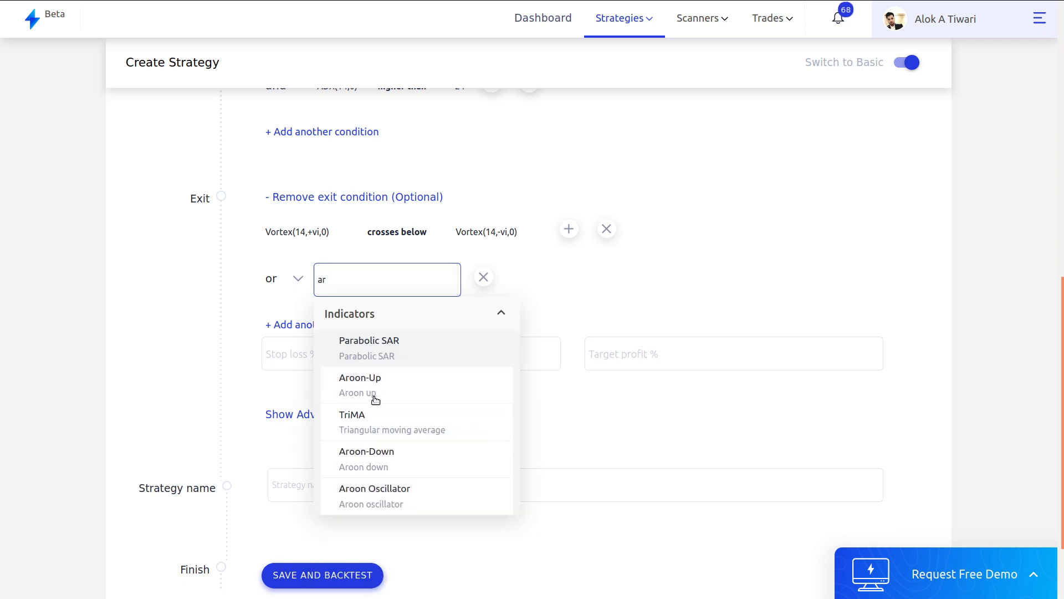
{"action": "left_click", "coordinate": [374, 392]}
{"action": "left_click", "coordinate": [368, 458]}
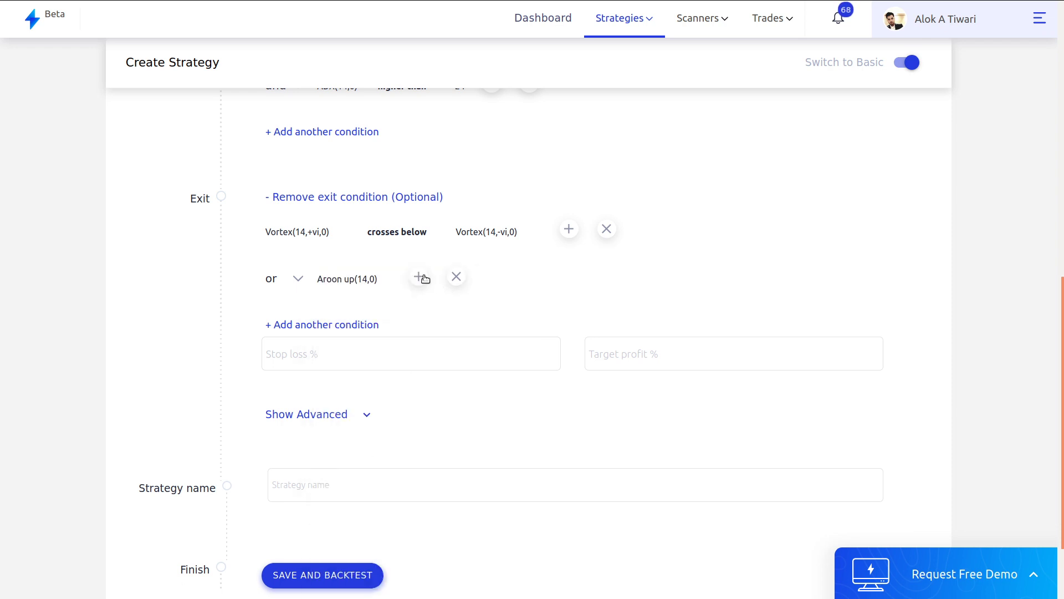
Step: Complete the Aroon-Up exit condition with crosses below Aroon-Down, using period 14 and offset 0
{"action": "type", "text": "cr"}
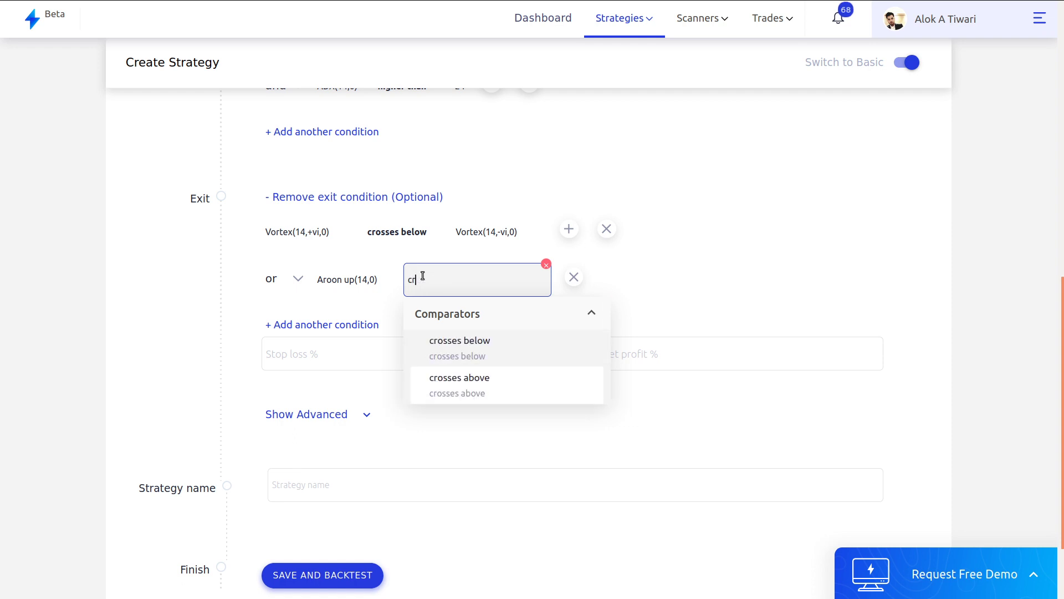
{"action": "left_click", "coordinate": [490, 338]}
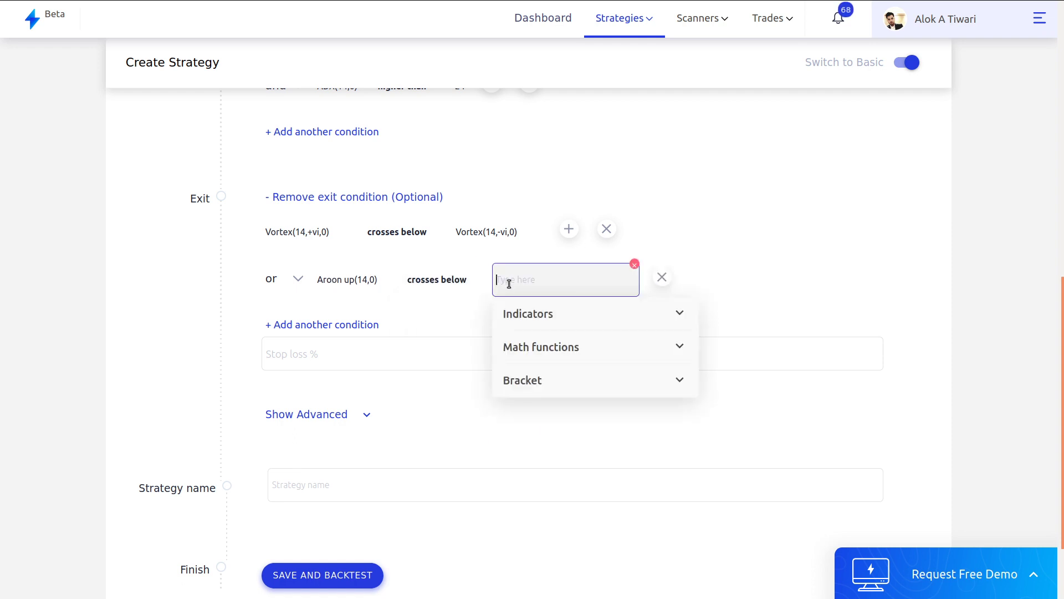
{"action": "type", "text": "ar"}
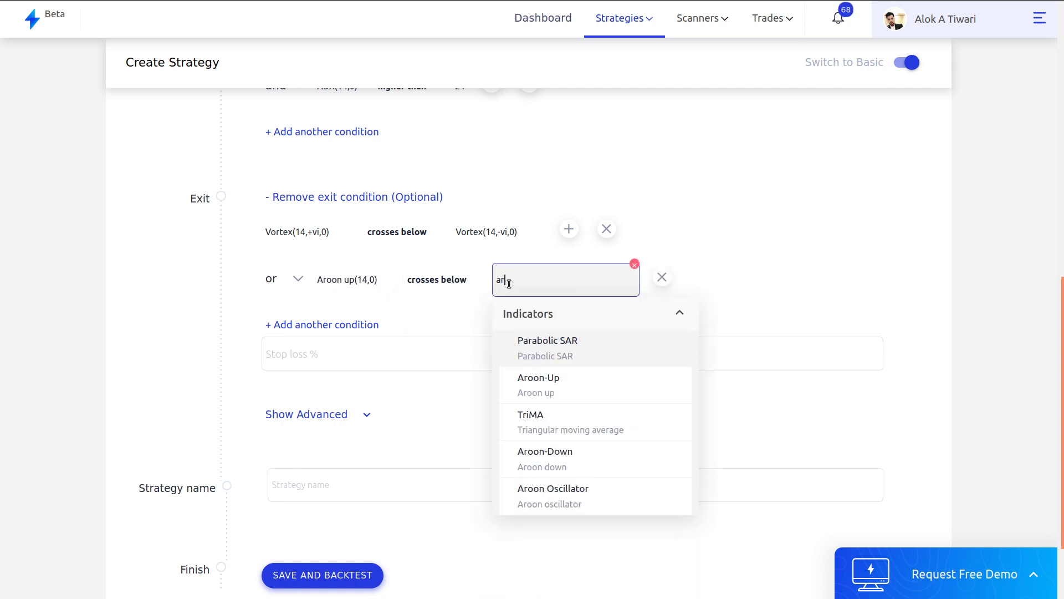
{"action": "left_click", "coordinate": [557, 454]}
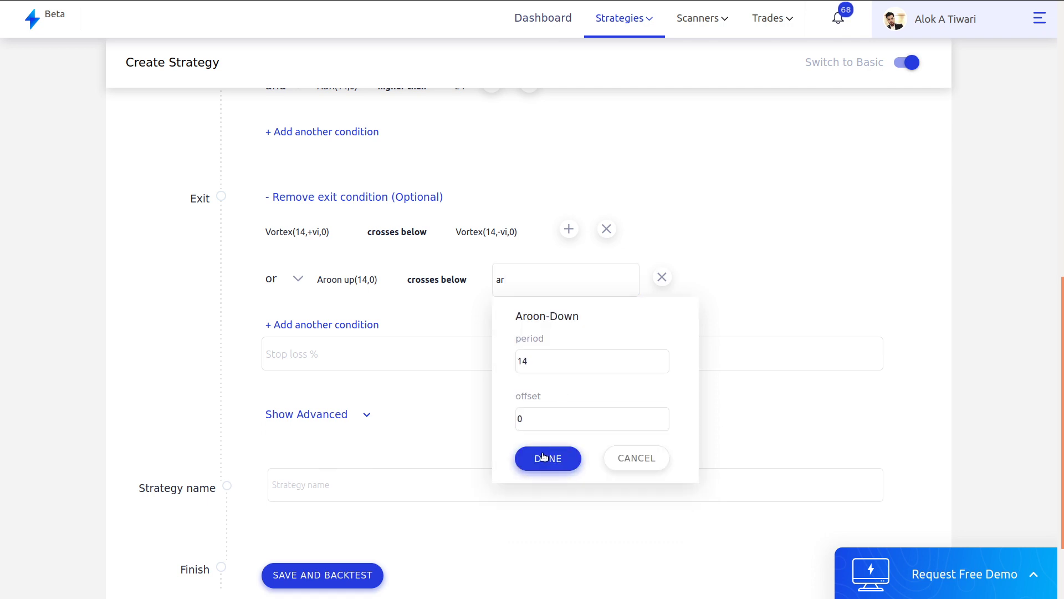
{"action": "left_click", "coordinate": [545, 457]}
Step: Set the exit stop loss to 1% and the target profit to 2%
{"action": "left_click", "coordinate": [486, 363]}
{"action": "type", "text": "1"}
{"action": "key", "text": "Tab"}
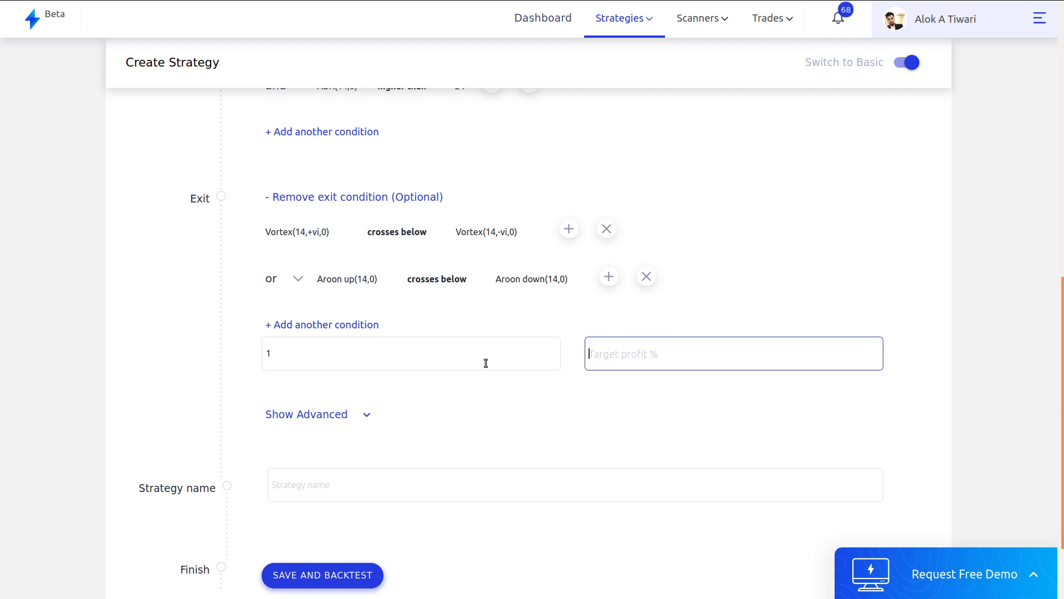
{"action": "type", "text": "2"}
Step: Name the strategy "Strategy election 1", check its settings, and save and backtest it
{"action": "scroll", "coordinate": [485, 363], "scroll_direction": "down", "scroll_amount": 3}
{"action": "left_click", "coordinate": [397, 395]}
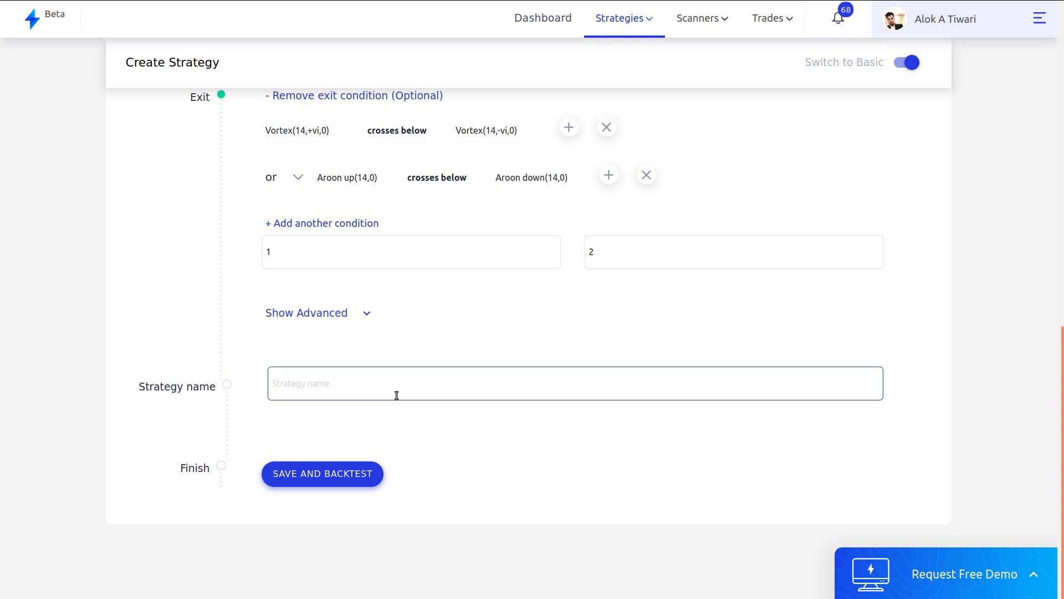
{"action": "type", "text": "St"}
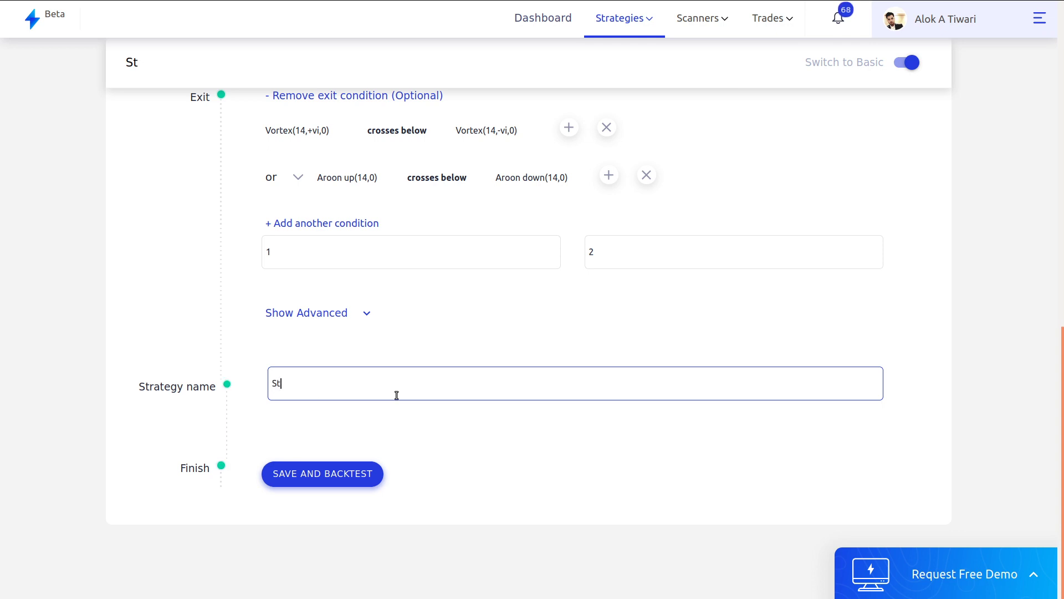
{"action": "type", "text": "rategy election 1"}
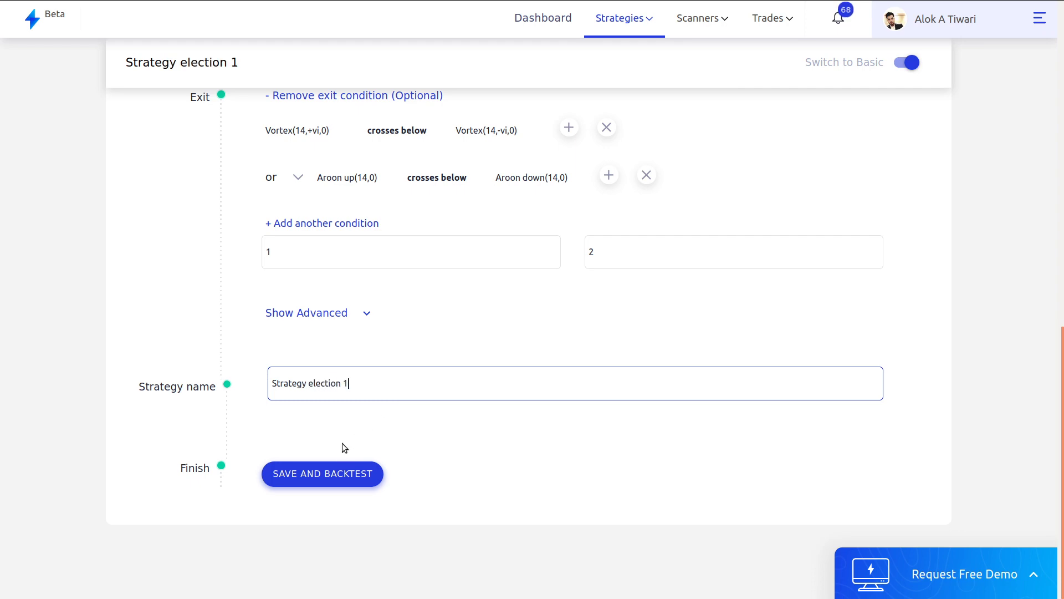
{"action": "scroll", "coordinate": [341, 444], "scroll_direction": "up", "scroll_amount": 15}
{"action": "scroll", "coordinate": [341, 443], "scroll_direction": "down", "scroll_amount": 15}
{"action": "left_click", "coordinate": [310, 476]}
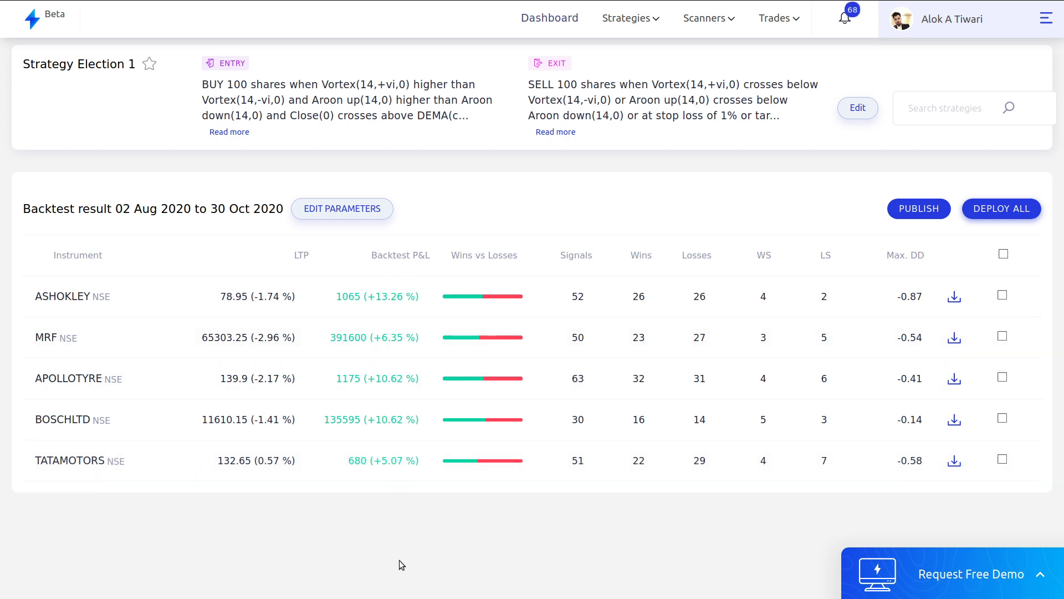
Step: Examine the ASHOKLEY backtest details and P&L chart, including the result adjusted for brokerage
{"action": "left_click", "coordinate": [387, 307]}
{"action": "scroll", "coordinate": [386, 307], "scroll_direction": "down", "scroll_amount": 5}
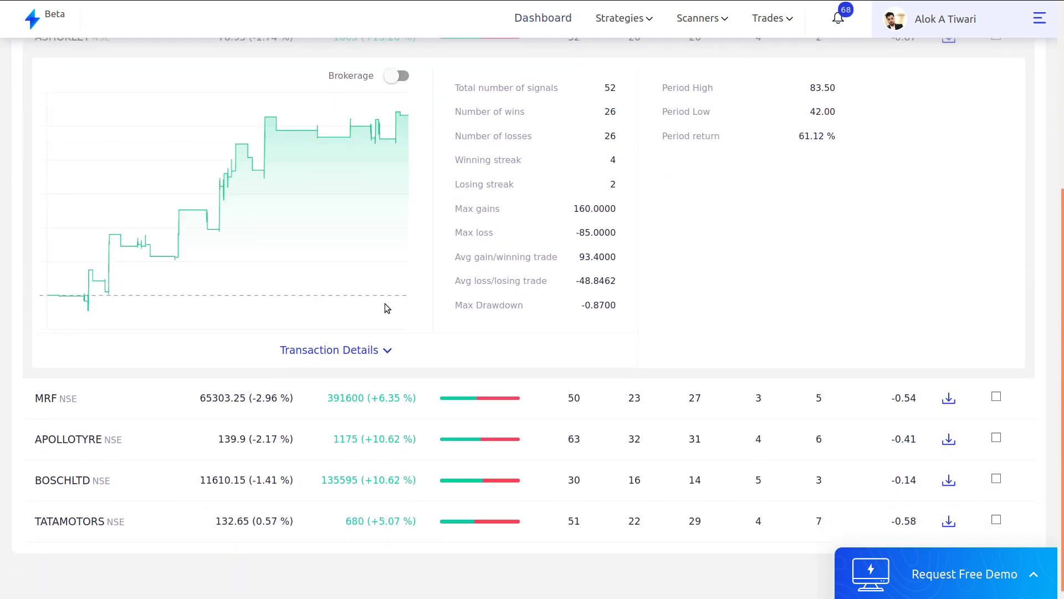
{"action": "scroll", "coordinate": [386, 306], "scroll_direction": "up", "scroll_amount": 2}
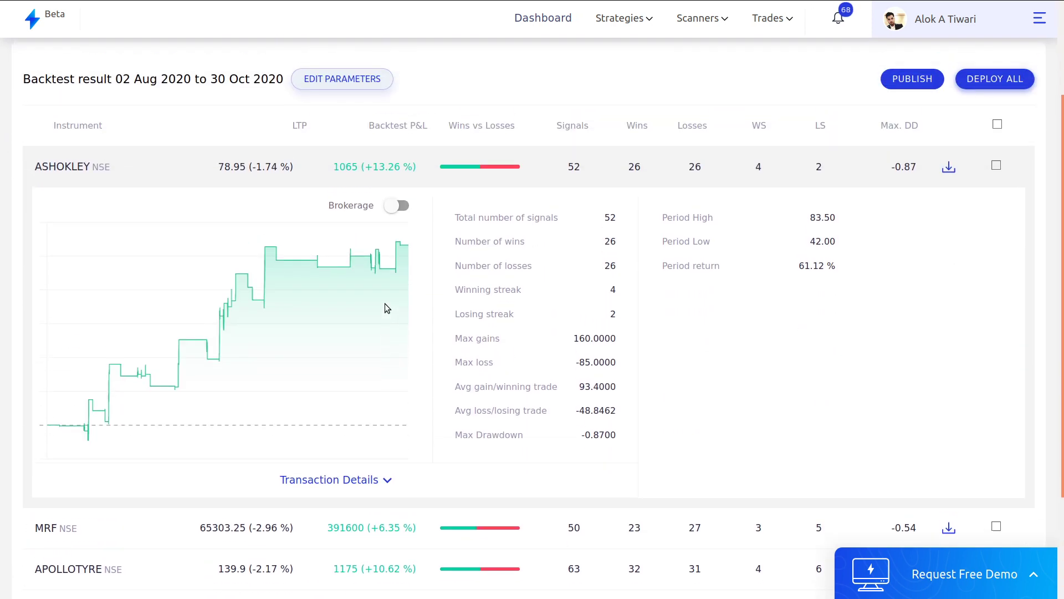
{"action": "left_click", "coordinate": [391, 212]}
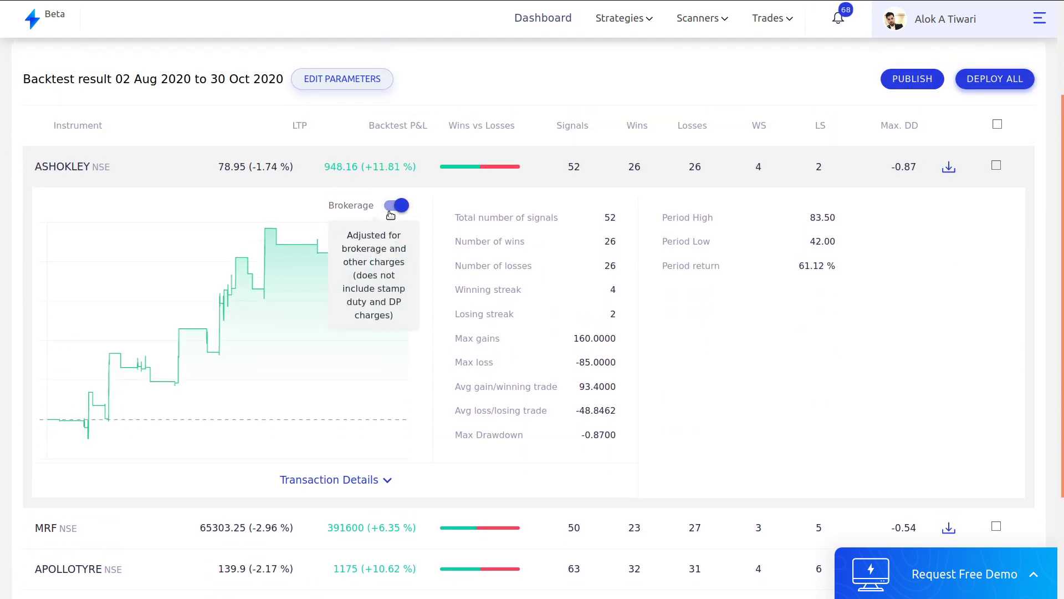
Step: Look through the rest of the ASHOKLEY backtest details, then collapse them back to the list of instruments
{"action": "left_click", "coordinate": [372, 468]}
{"action": "scroll", "coordinate": [371, 472], "scroll_direction": "down", "scroll_amount": 6}
{"action": "scroll", "coordinate": [370, 470], "scroll_direction": "down", "scroll_amount": 20}
{"action": "scroll", "coordinate": [370, 470], "scroll_direction": "down", "scroll_amount": 12}
{"action": "scroll", "coordinate": [371, 471], "scroll_direction": "up", "scroll_amount": 20}
{"action": "scroll", "coordinate": [371, 474], "scroll_direction": "up", "scroll_amount": 10}
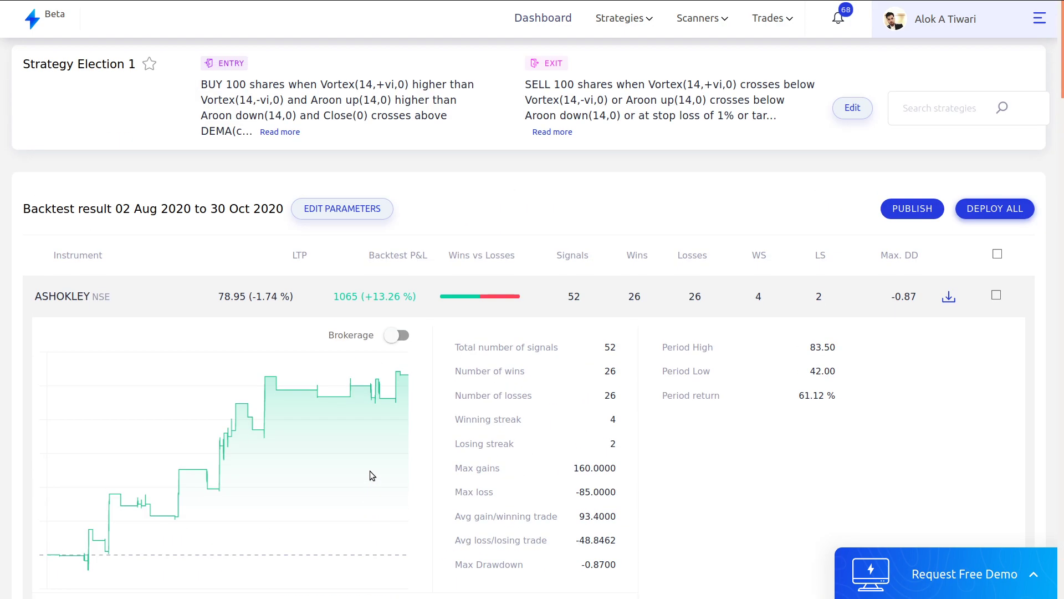
{"action": "left_click", "coordinate": [383, 301]}
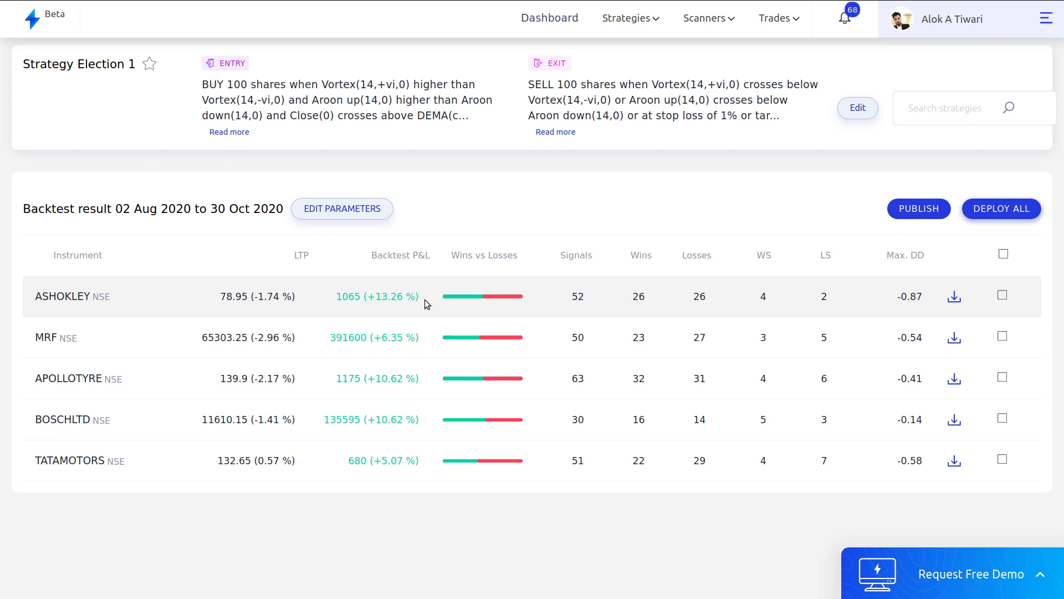
Step: Switch to the presentation, view the bullish and bearish strategy slides, then return to the Streak backtest results
{"action": "key", "text": "alt+Tab"}
{"action": "key", "text": "alt+Tab"}
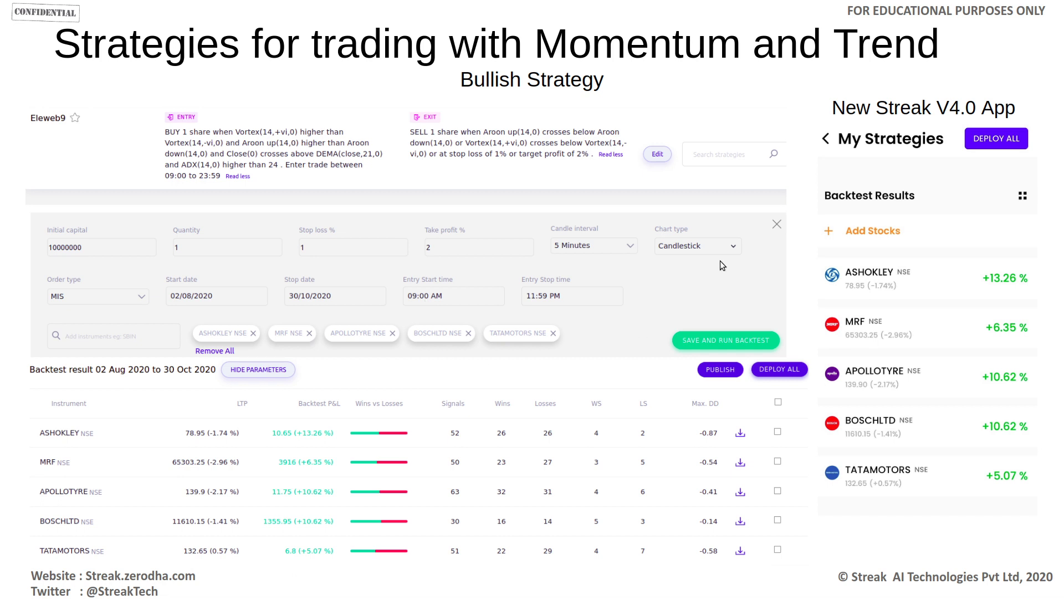
{"action": "key", "text": "Right"}
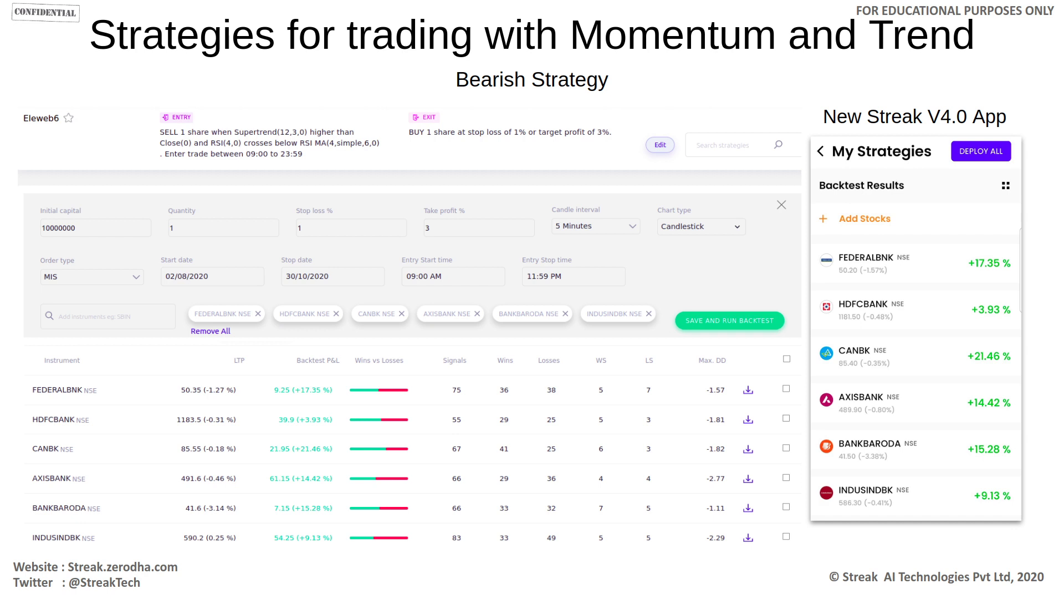
{"action": "key", "text": "alt+Tab"}
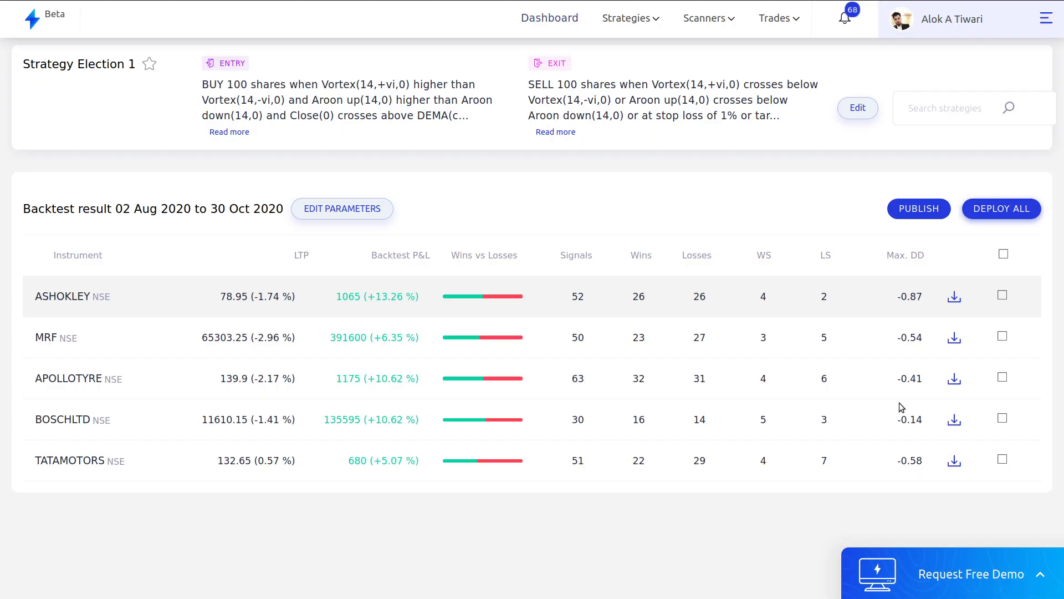
Step: Run the saved scan Scanner ST RSI Average and review its Supertrend and RSI conditions and scan results
{"action": "mouse_move", "coordinate": [709, 58]}
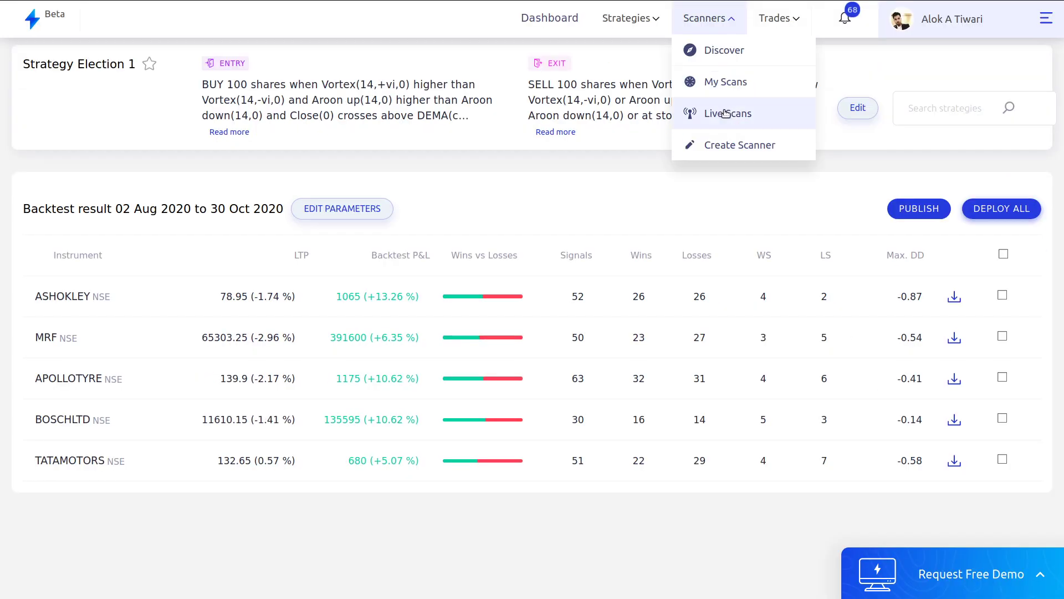
{"action": "left_click", "coordinate": [733, 88]}
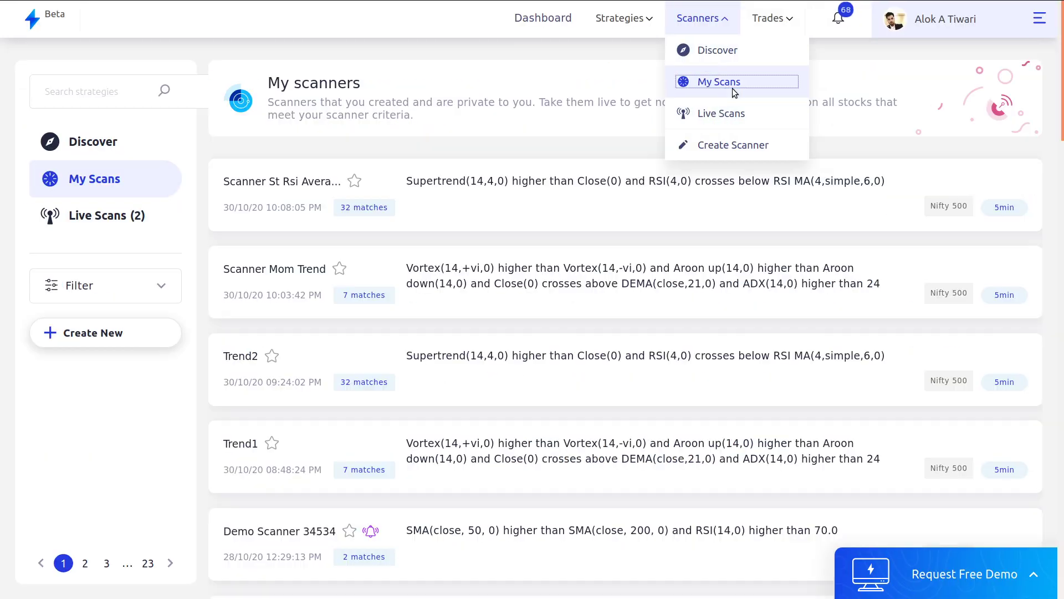
{"action": "mouse_move", "coordinate": [541, 216]}
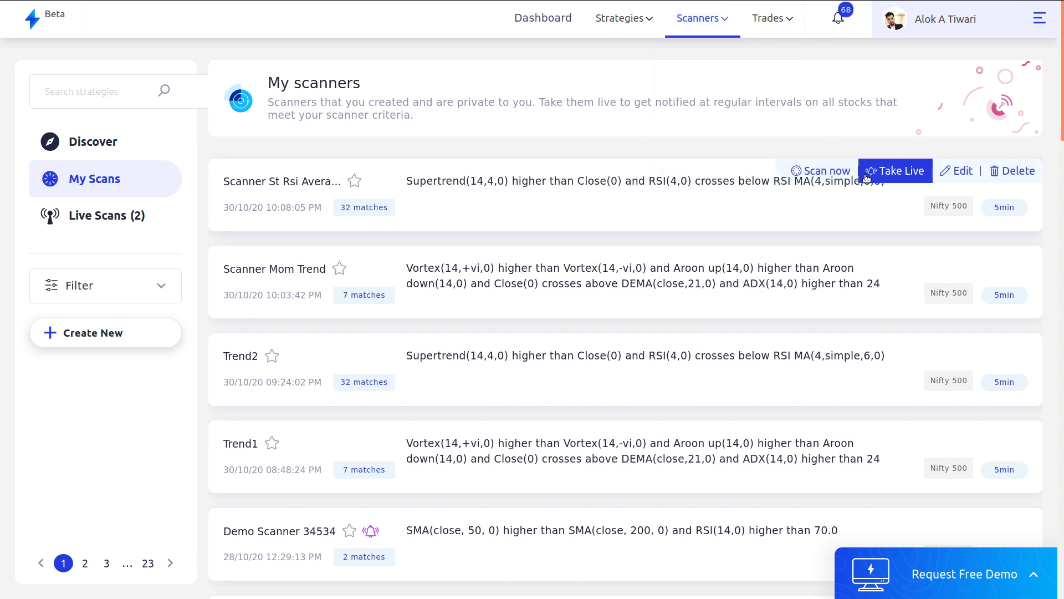
{"action": "left_click", "coordinate": [827, 171]}
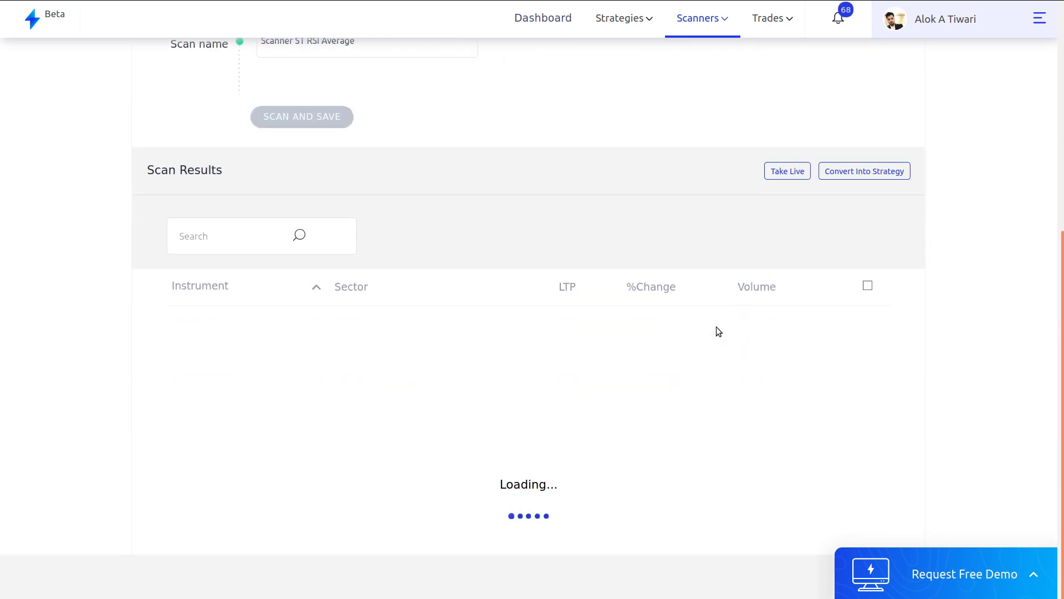
{"action": "scroll", "coordinate": [716, 327], "scroll_direction": "up", "scroll_amount": 2}
{"action": "scroll", "coordinate": [716, 327], "scroll_direction": "up", "scroll_amount": 4}
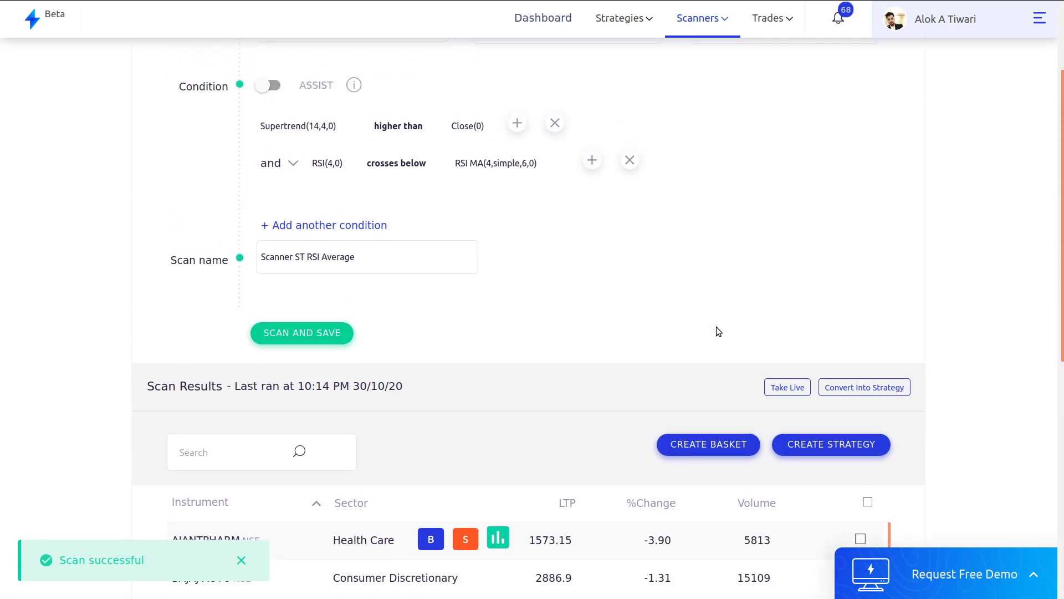
{"action": "scroll", "coordinate": [717, 327], "scroll_direction": "down", "scroll_amount": 5}
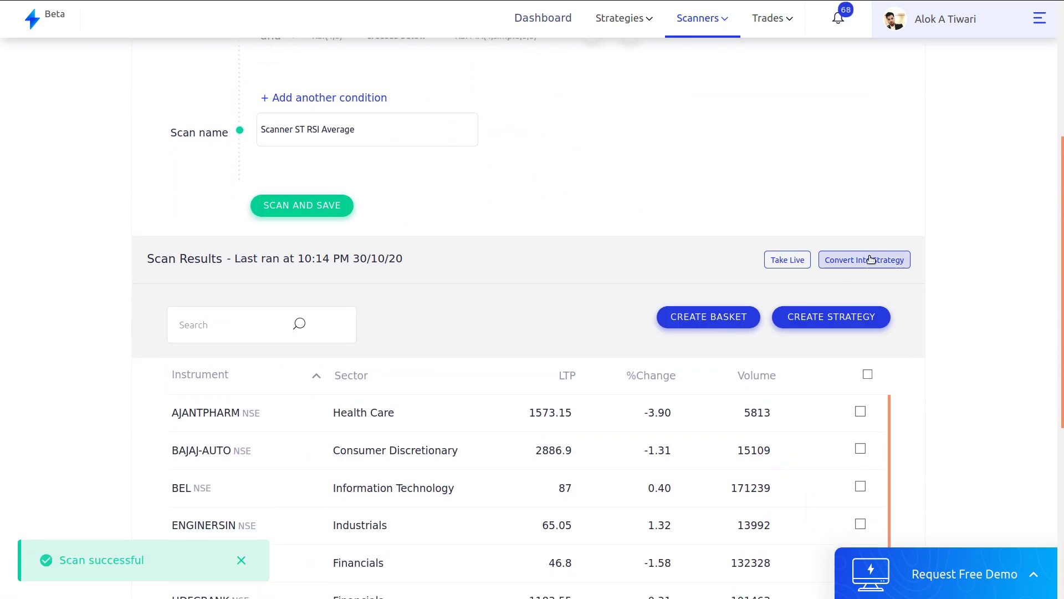
Step: Convert the scan into a strategy and add the scrips of the Banks basket to it
{"action": "left_click", "coordinate": [879, 259]}
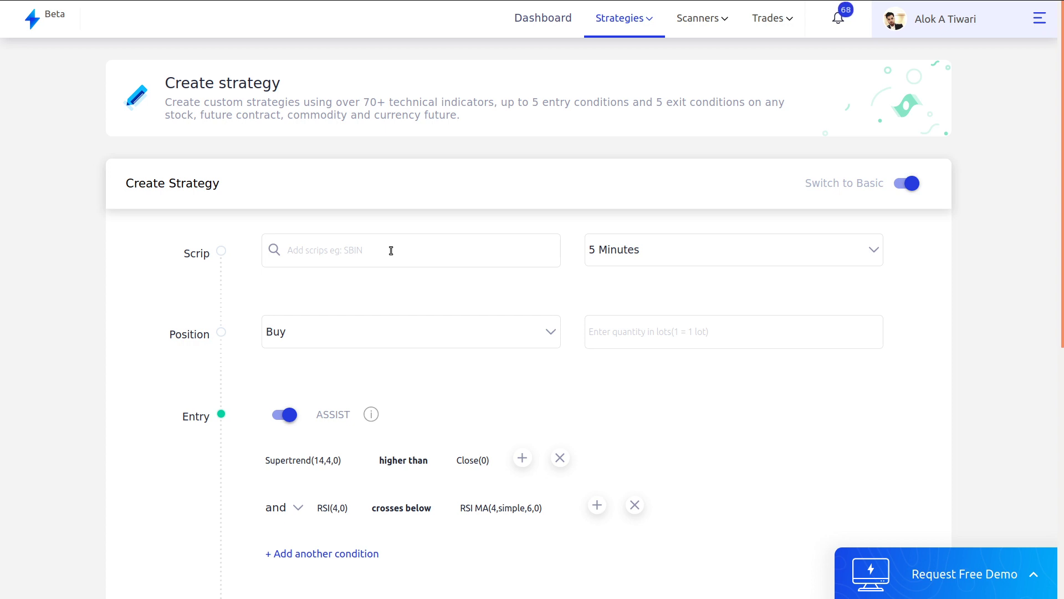
{"action": "left_click", "coordinate": [391, 250]}
{"action": "type", "text": "bank"}
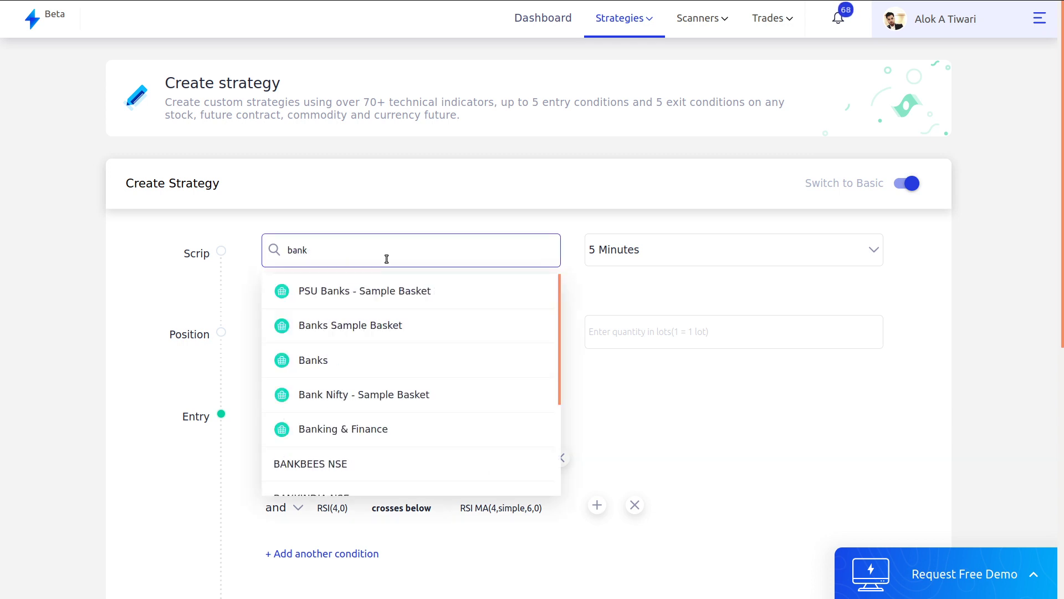
{"action": "left_click", "coordinate": [365, 366]}
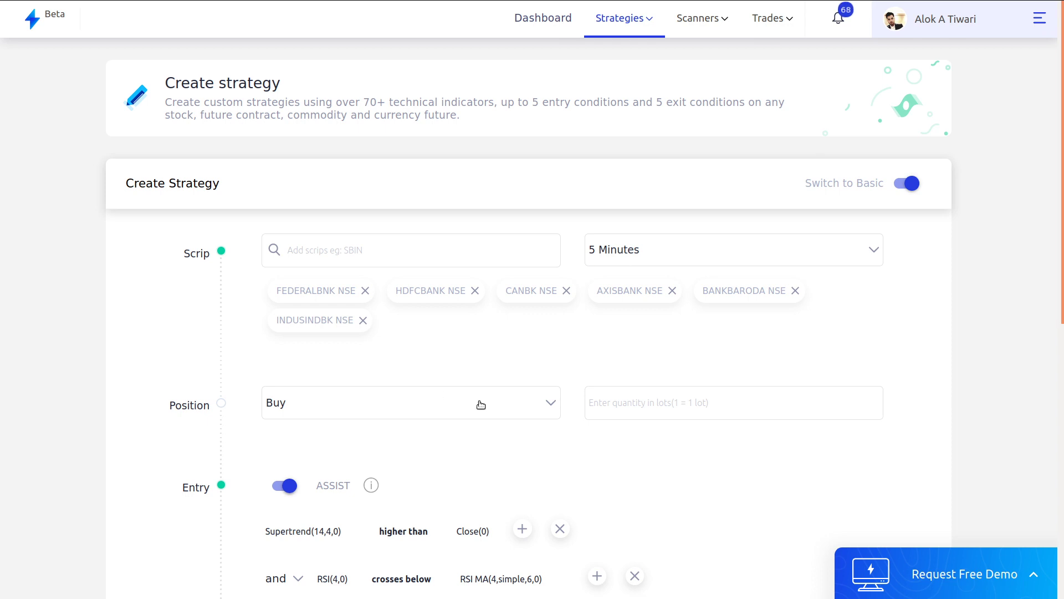
Step: Set the strategy to sell a quantity of 100 on 5-minute candles
{"action": "left_click", "coordinate": [633, 396]}
{"action": "type", "text": "100"}
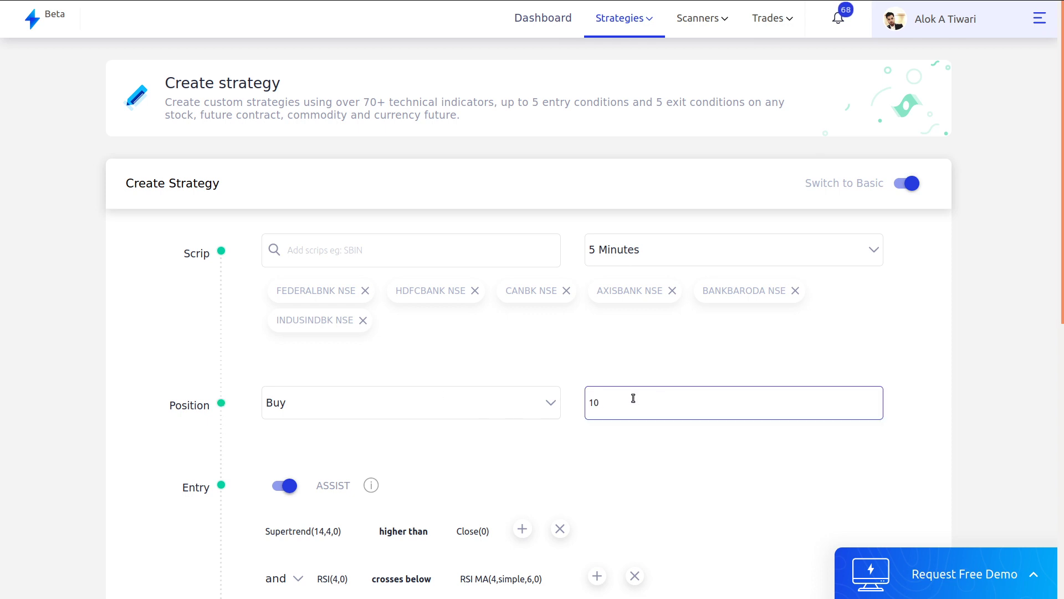
{"action": "left_click", "coordinate": [610, 309]}
{"action": "left_click", "coordinate": [608, 254]}
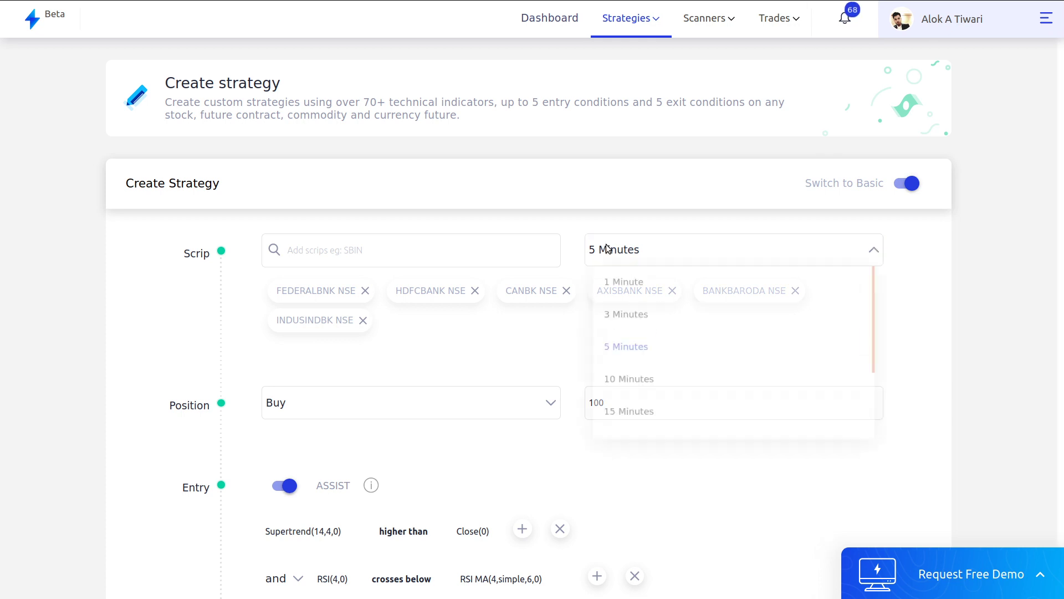
{"action": "left_click", "coordinate": [623, 358]}
{"action": "scroll", "coordinate": [622, 358], "scroll_direction": "down", "scroll_amount": 3}
{"action": "left_click", "coordinate": [471, 232]}
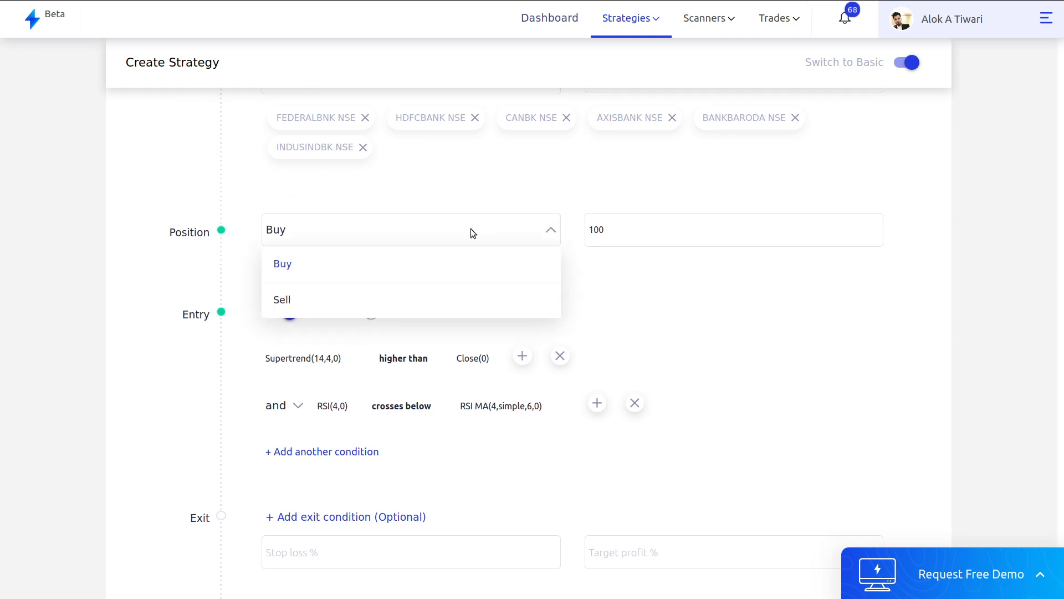
{"action": "left_click", "coordinate": [365, 293]}
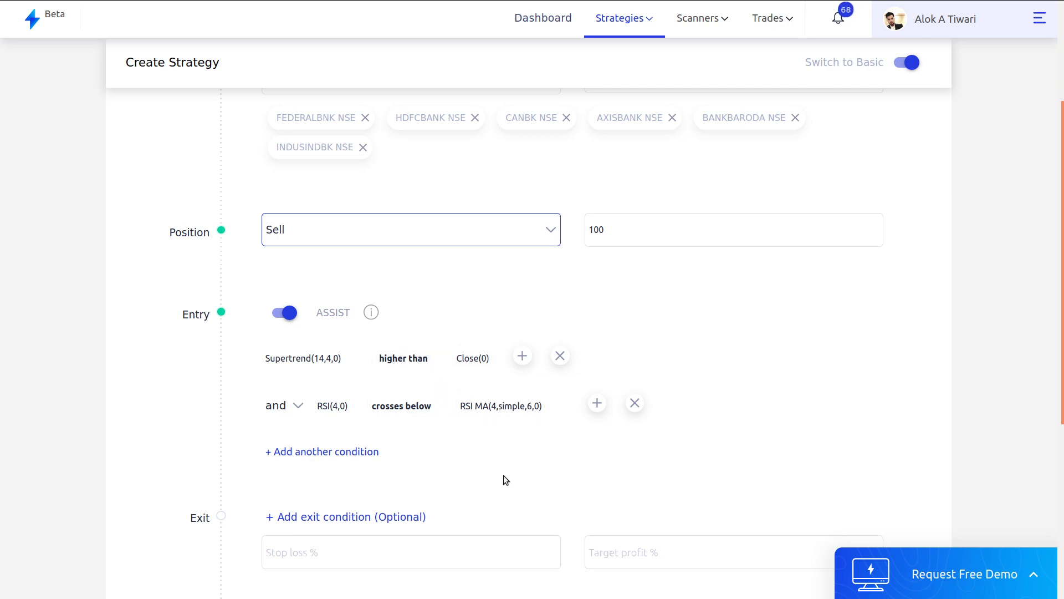
Step: Set the exit to a 1% stop loss and a 3% target profit
{"action": "scroll", "coordinate": [503, 474], "scroll_direction": "down", "scroll_amount": 5}
{"action": "left_click", "coordinate": [395, 307]}
{"action": "type", "text": "1"}
{"action": "key", "text": "Tab"}
{"action": "type", "text": "3"}
{"action": "scroll", "coordinate": [394, 306], "scroll_direction": "down", "scroll_amount": 1}
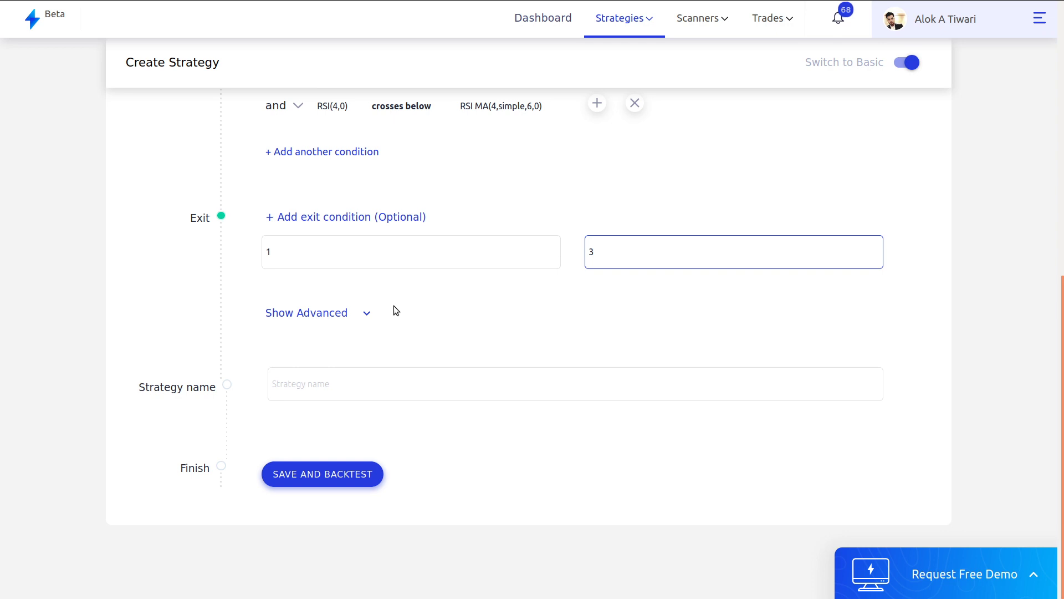
Step: Name the strategy Strategy election 34, check its conditions, then save and backtest it
{"action": "left_click", "coordinate": [375, 378]}
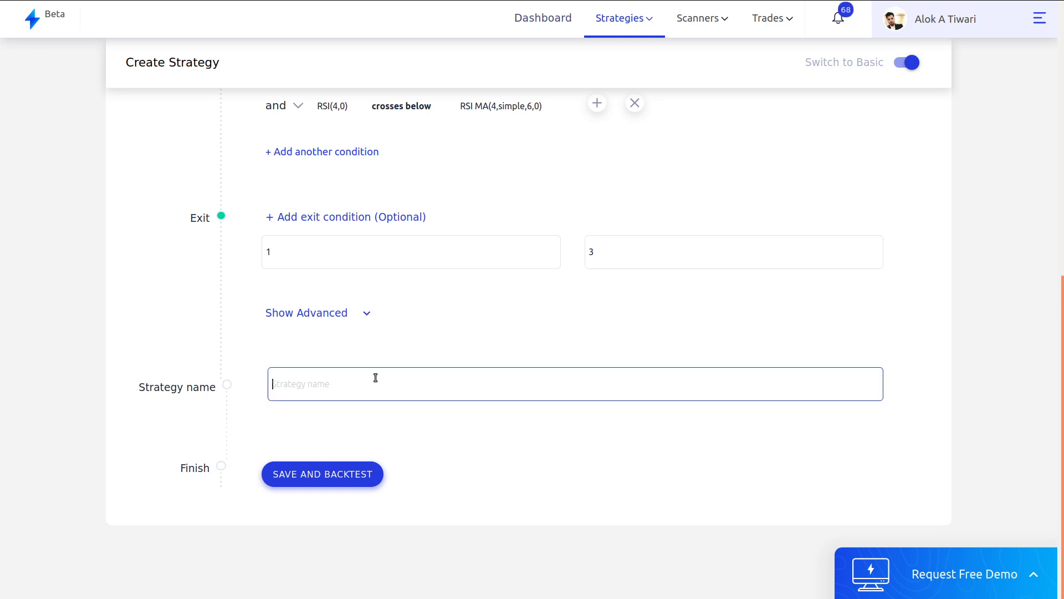
{"action": "type", "text": "Strate"}
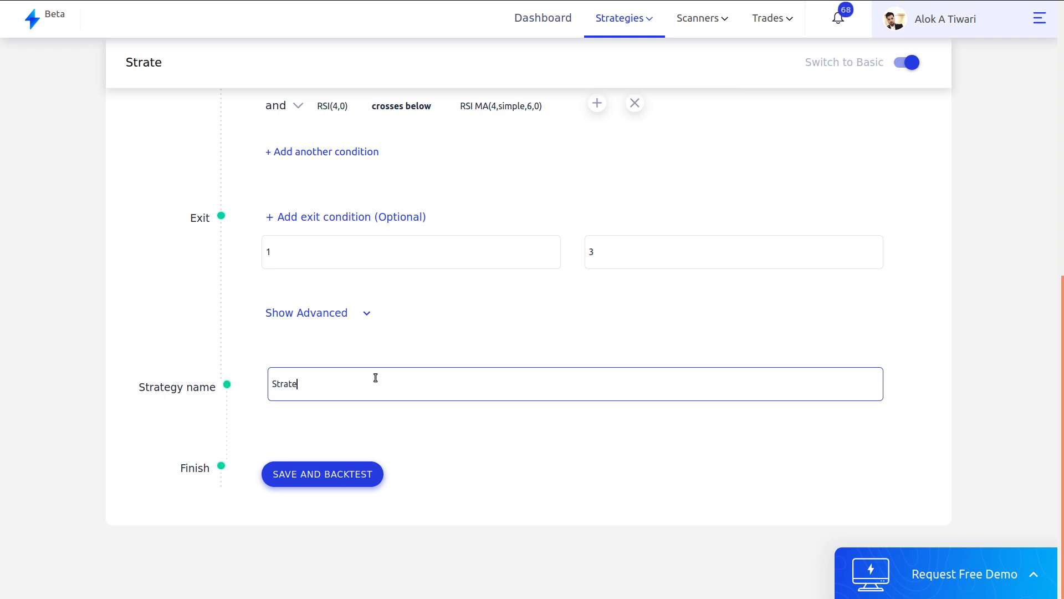
{"action": "type", "text": "gy election "}
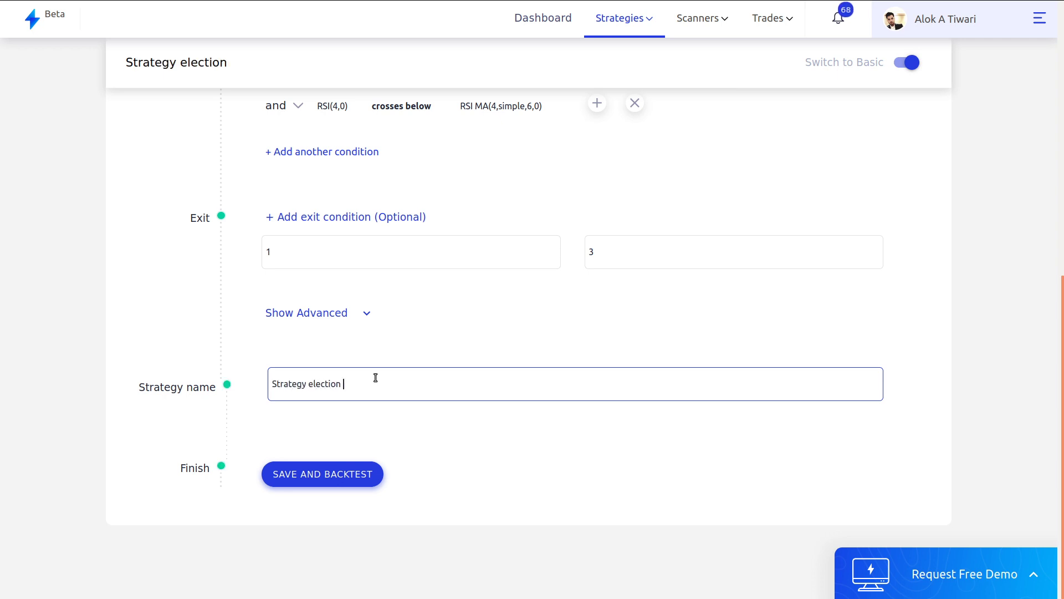
{"action": "type", "text": "34"}
{"action": "scroll", "coordinate": [327, 472], "scroll_direction": "up", "scroll_amount": 5}
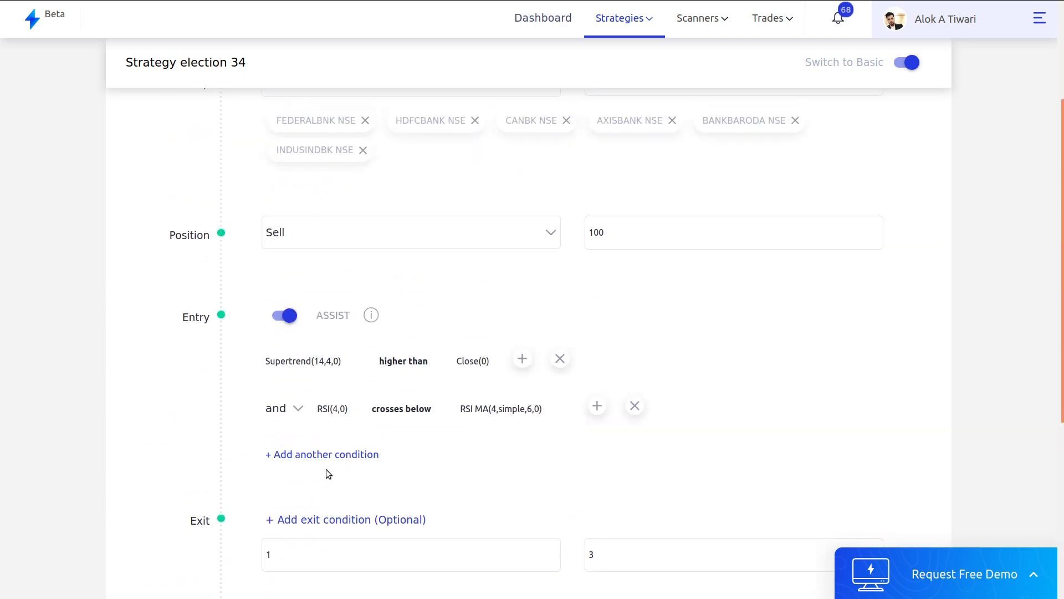
{"action": "scroll", "coordinate": [327, 473], "scroll_direction": "down", "scroll_amount": 5}
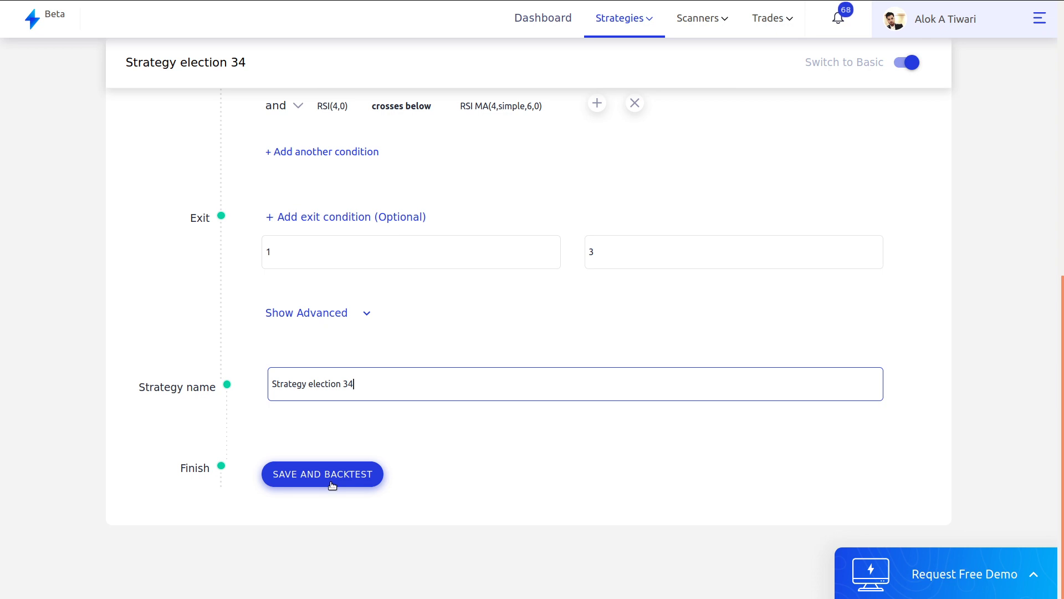
{"action": "left_click", "coordinate": [332, 484]}
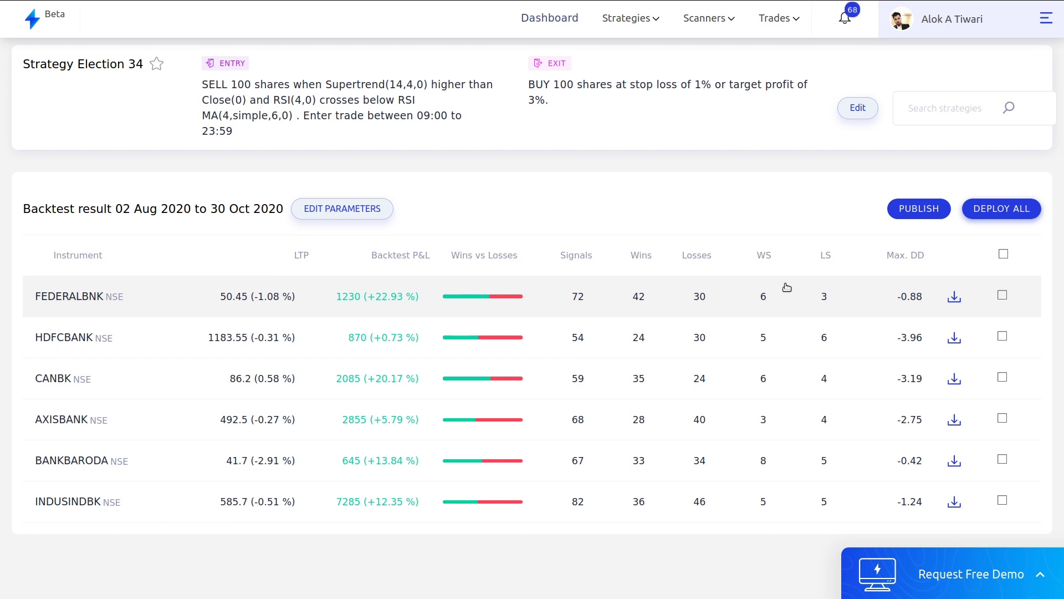
Step: Select FEDERALBNK, CANBK and BANKBARODA in the backtest results, review their deployment settings, and close them without deploying
{"action": "left_click", "coordinate": [1004, 297]}
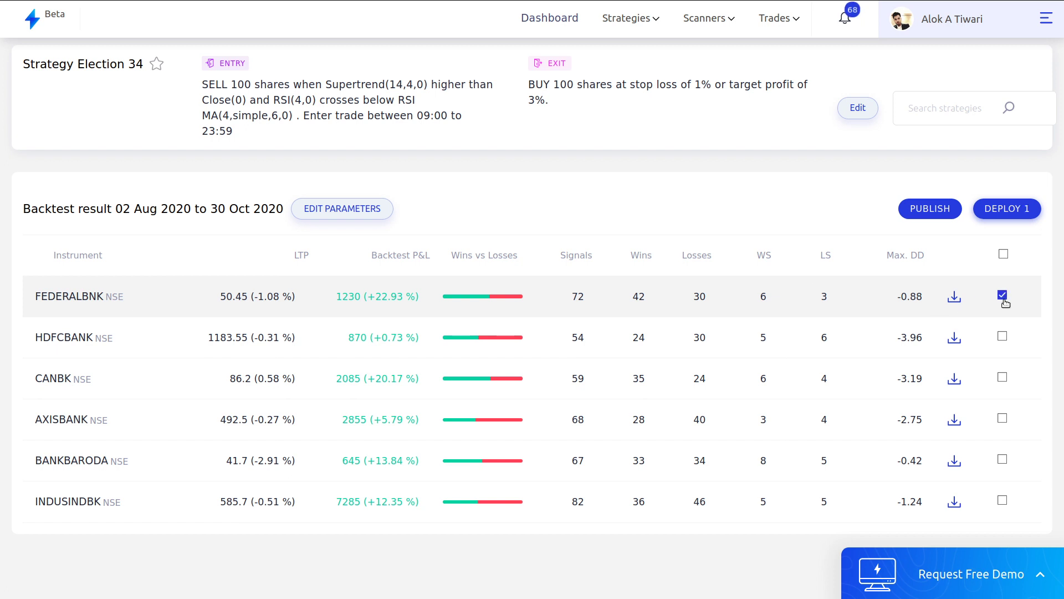
{"action": "left_click", "coordinate": [1004, 380]}
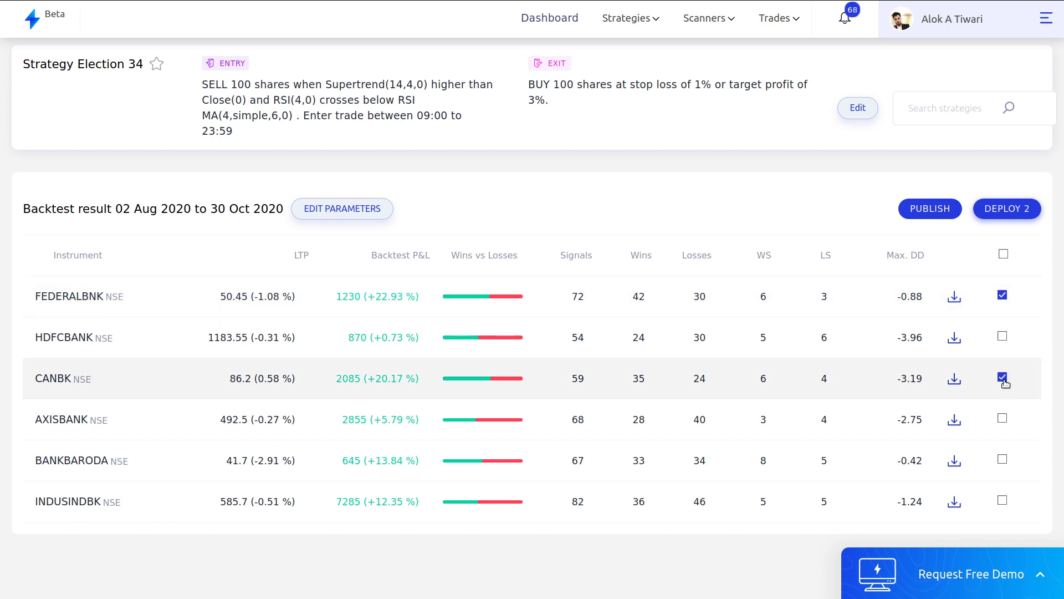
{"action": "left_click", "coordinate": [1004, 463]}
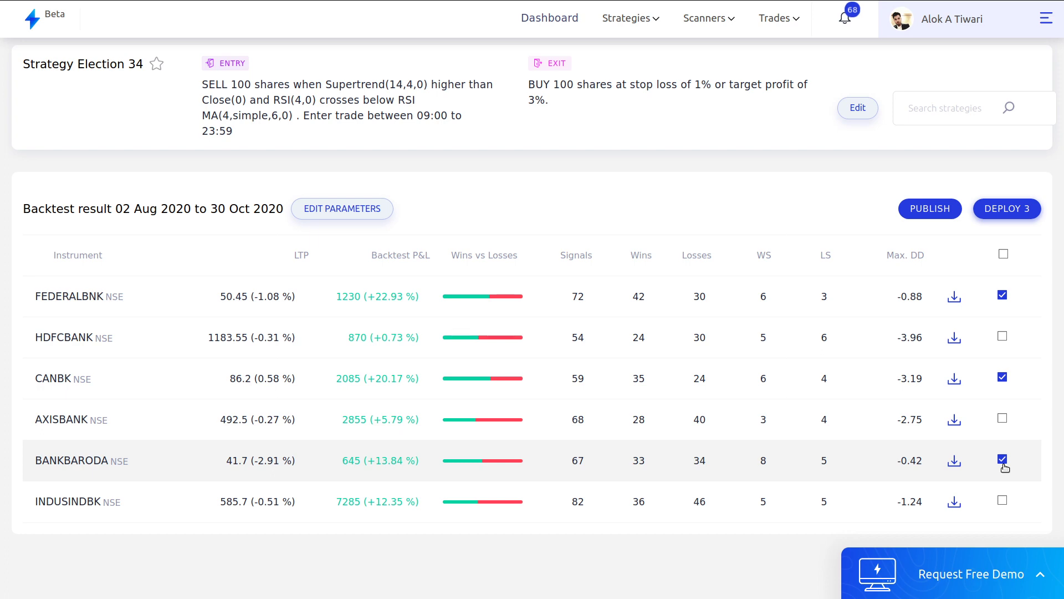
{"action": "left_click", "coordinate": [1003, 211]}
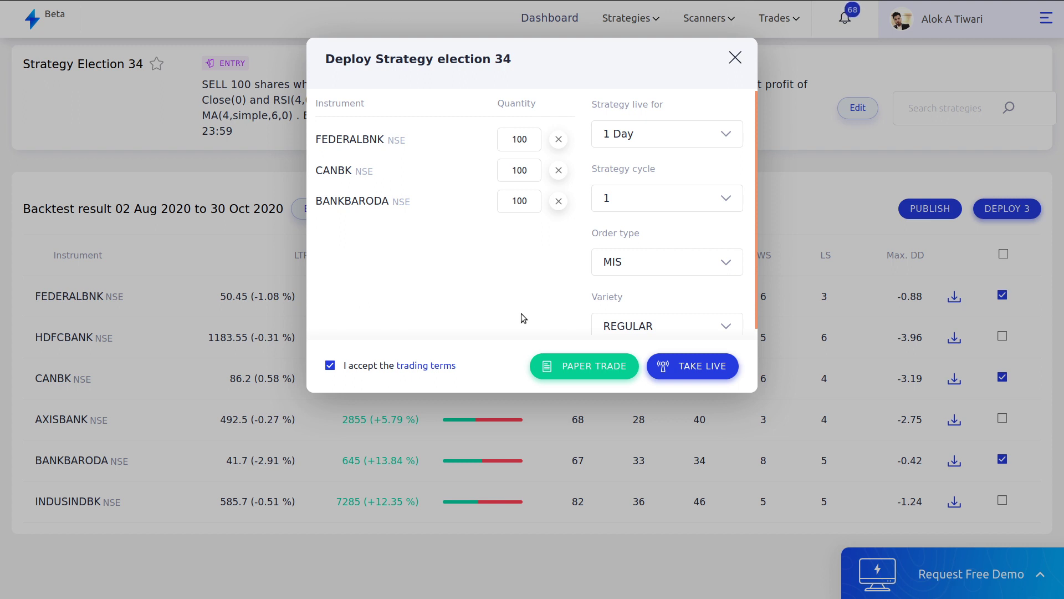
{"action": "left_click", "coordinate": [732, 59]}
Step: Switch to the presentation in Google Chrome and advance to the Conclusion slide
{"action": "key", "text": "alt+Tab"}
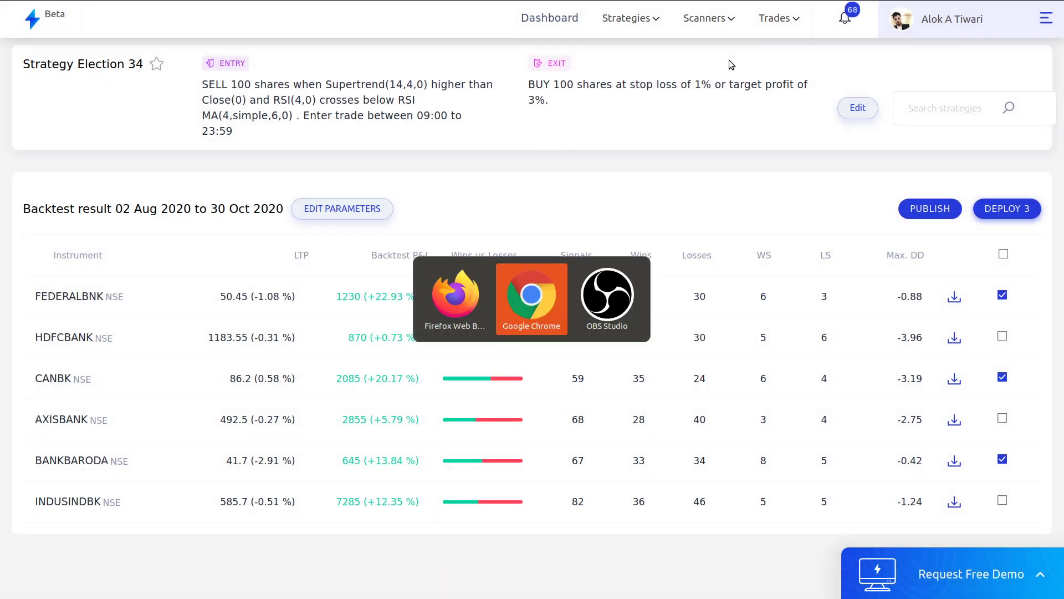
{"action": "key", "text": "Right"}
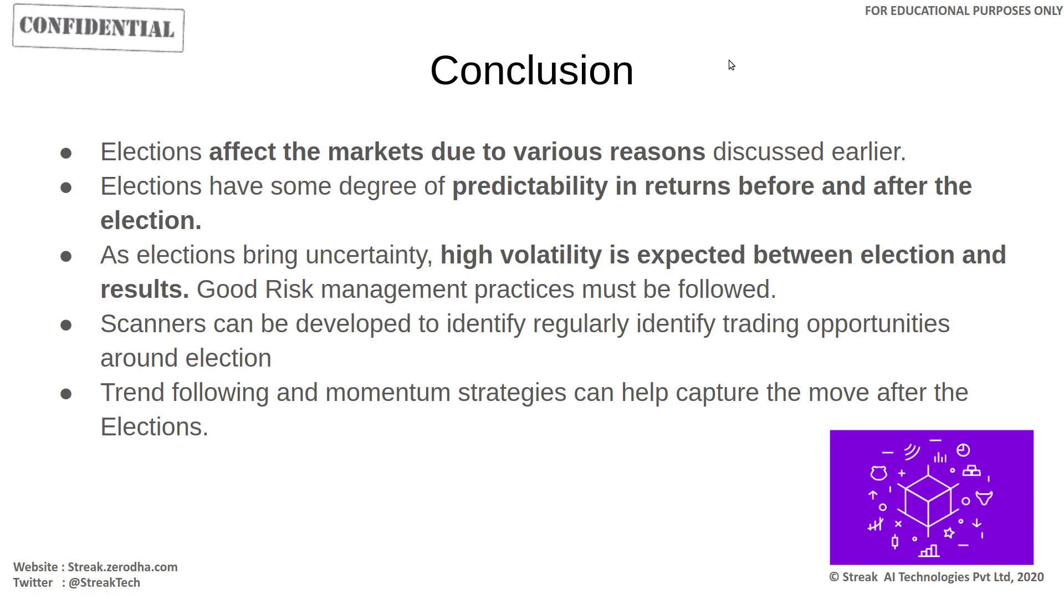